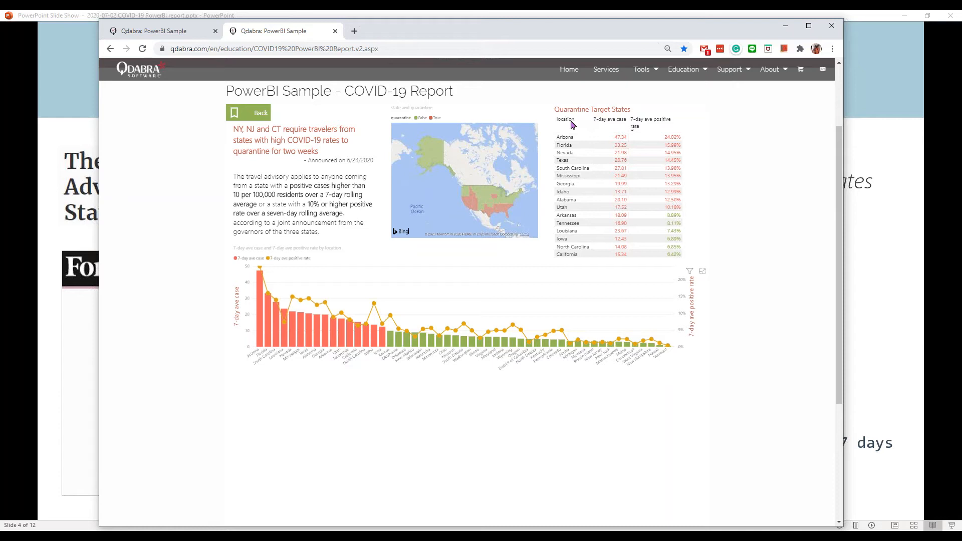
Zoom in on the quarantine map of the COVID-19 report, and bring the blank Power BI Desktop report into view.
{"action": "scroll", "coordinate": [498, 155], "scroll_direction": "up", "scroll_amount": 3}
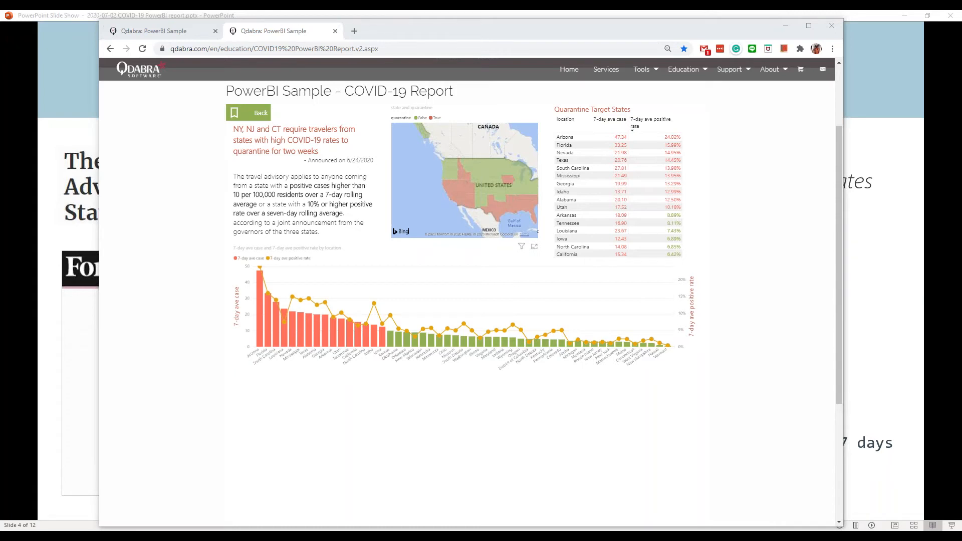
{"action": "left_click_drag", "start_coordinate": [958, 58], "coordinate": [39, 37]}
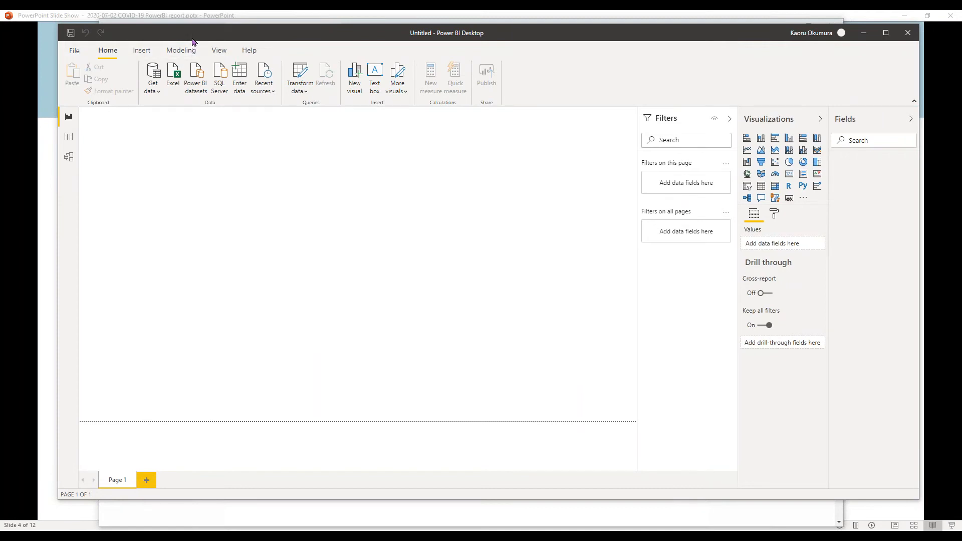
{"action": "left_click_drag", "start_coordinate": [195, 39], "coordinate": [163, 40]}
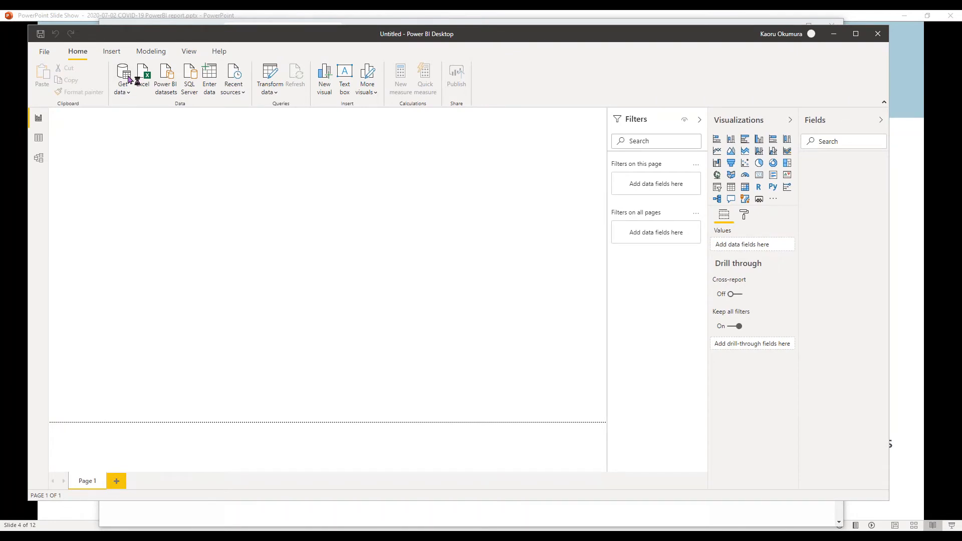
Start importing data with the Web connector, searching the available data sources for "web".
{"action": "left_click", "coordinate": [131, 80]}
{"action": "type", "text": "we"}
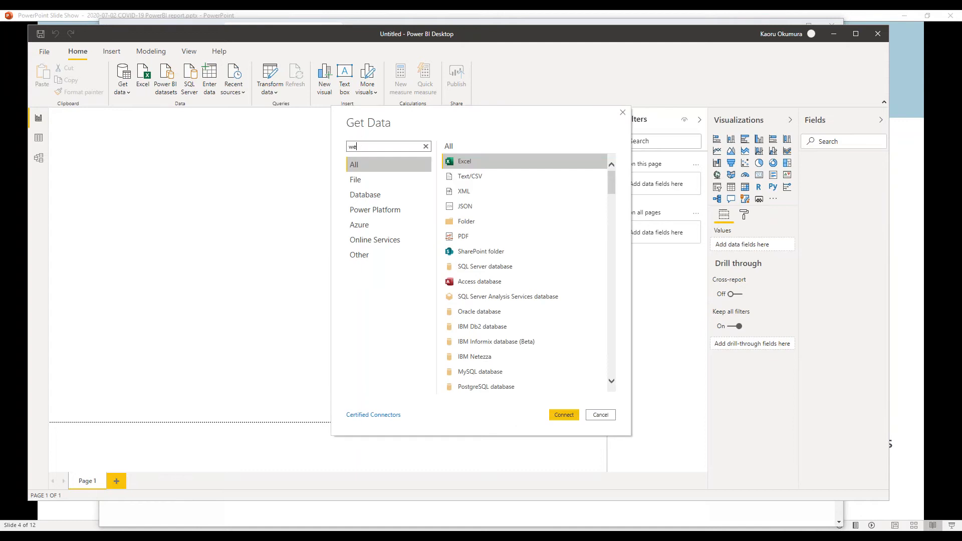
{"action": "type", "text": "b"}
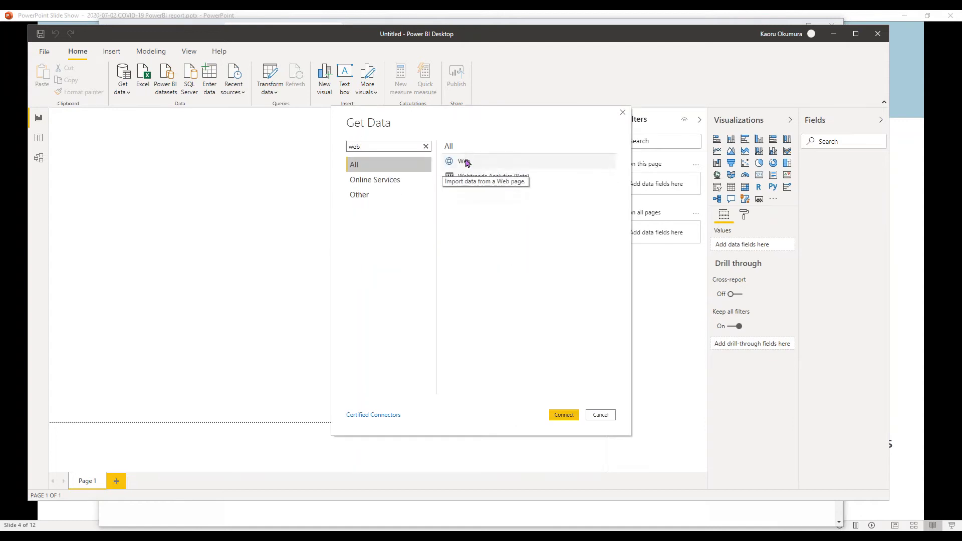
{"action": "left_click", "coordinate": [465, 163]}
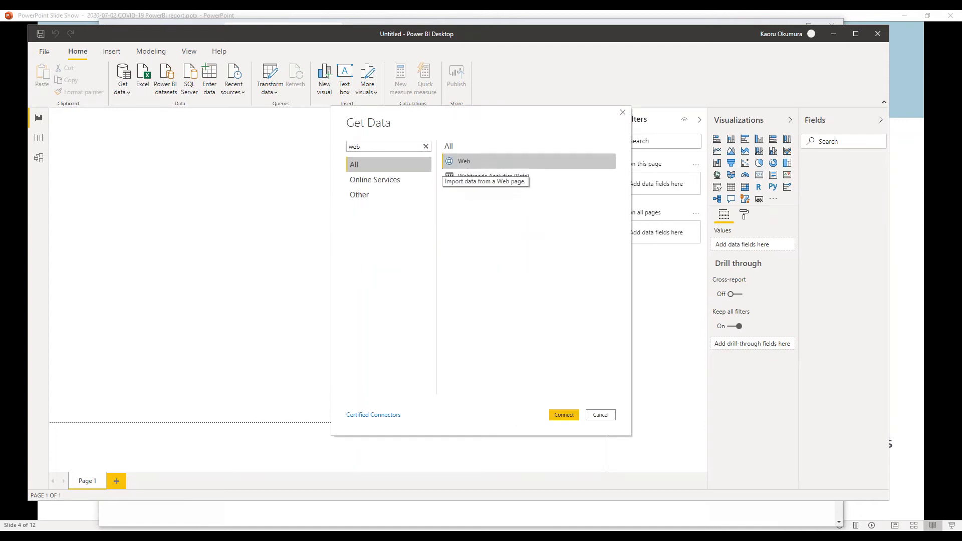
{"action": "left_click", "coordinate": [564, 416]}
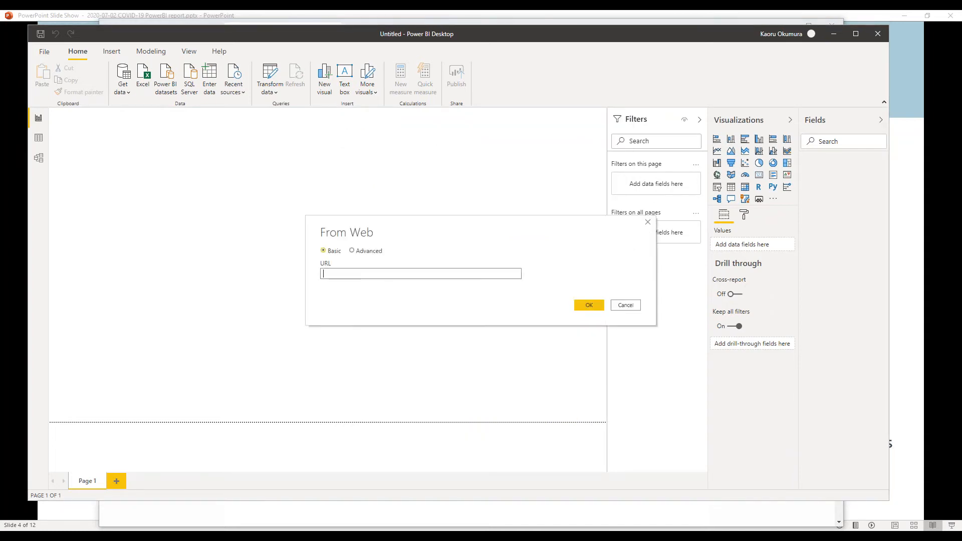
{"action": "type", "text": "https://covidtracking.com/api/v1/states/daily.csv"}
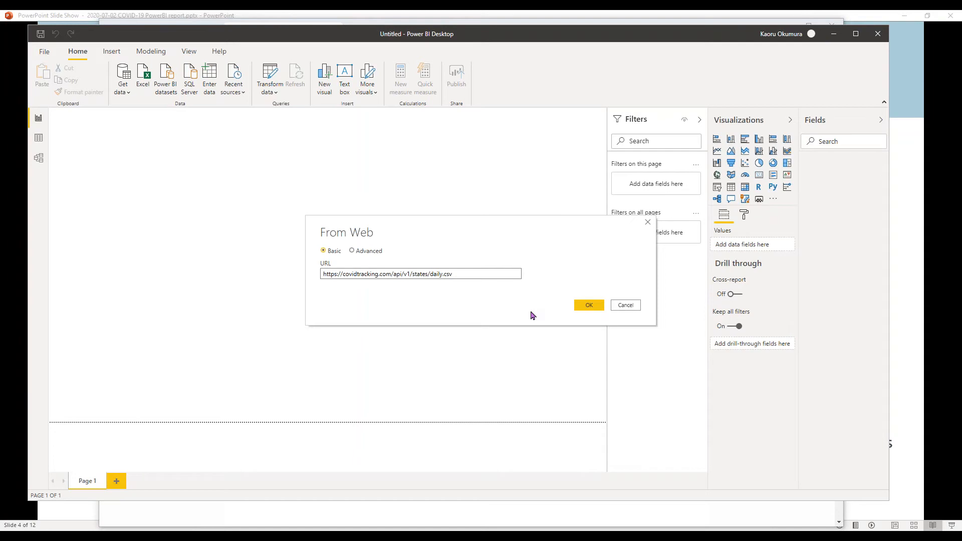
{"action": "left_click", "coordinate": [588, 308]}
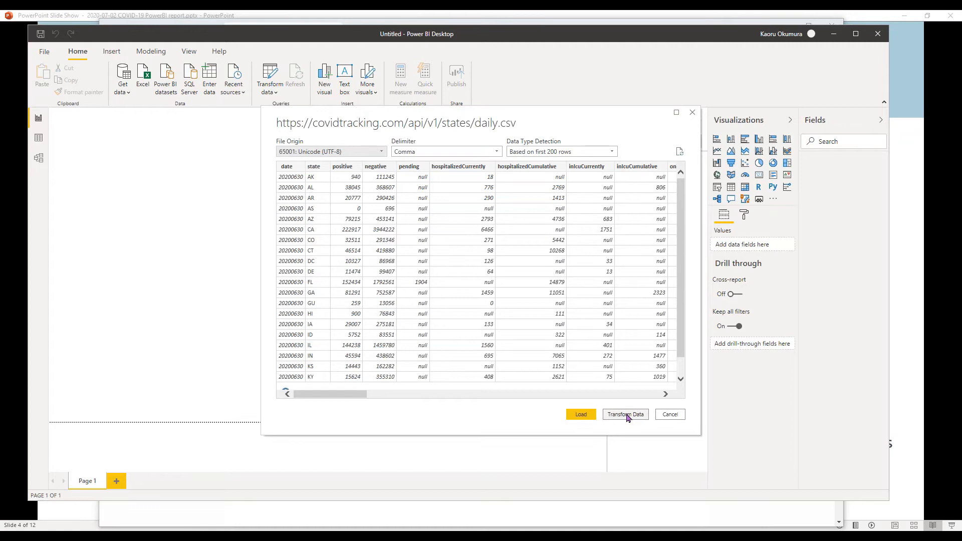
{"action": "left_click", "coordinate": [626, 415]}
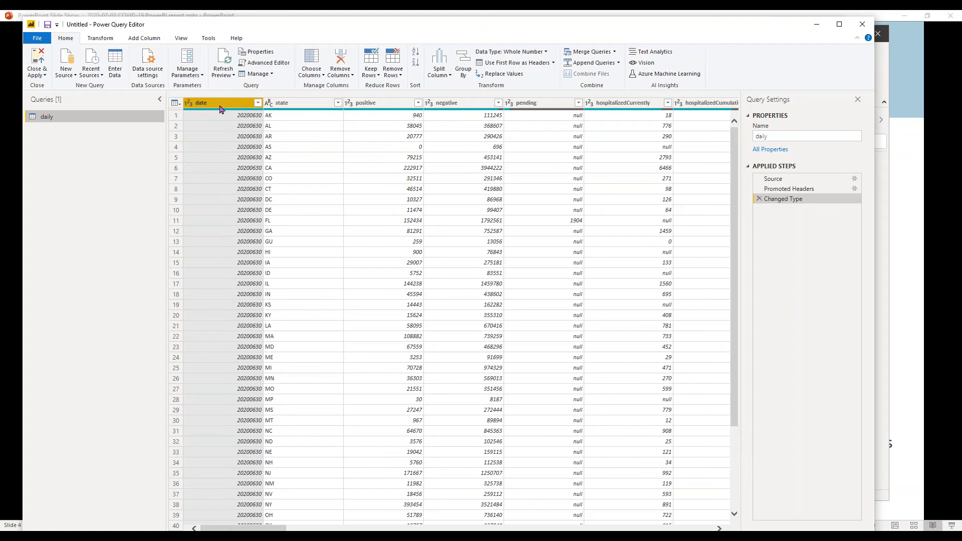
Keep only the date, state, positive and posNeg columns of the daily query by removing all other columns.
{"action": "left_click", "coordinate": [303, 108], "text": "ctrl"}
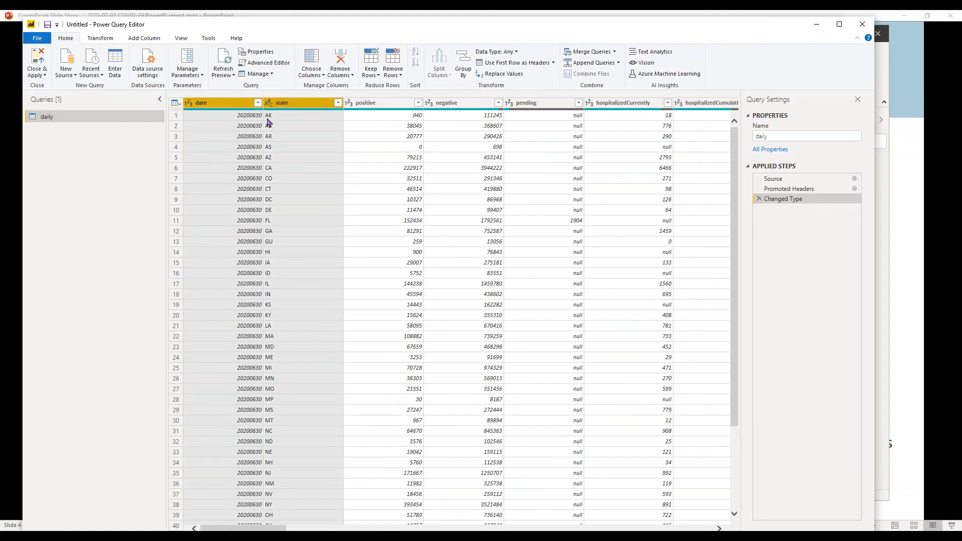
{"action": "left_click", "coordinate": [372, 106], "text": "ctrl"}
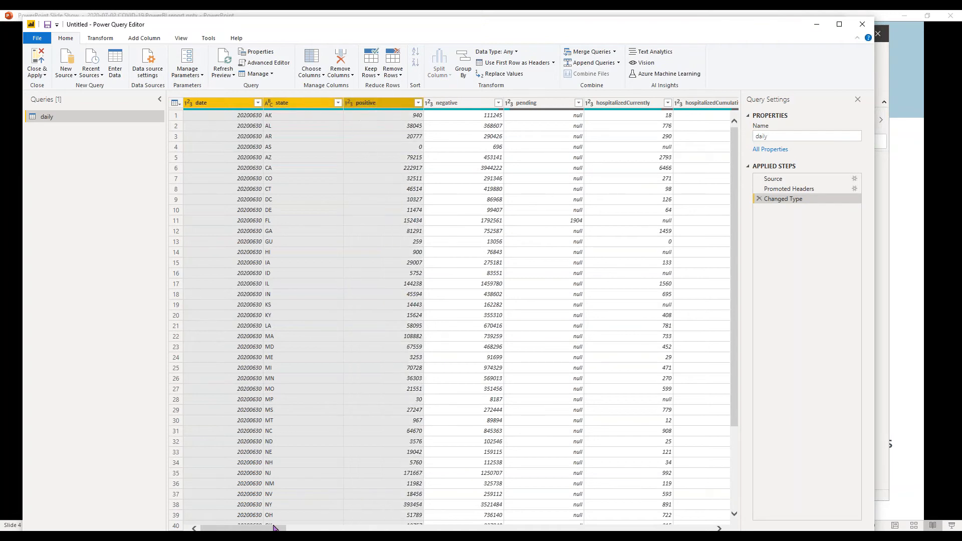
{"action": "left_click_drag", "start_coordinate": [275, 529], "coordinate": [608, 529]}
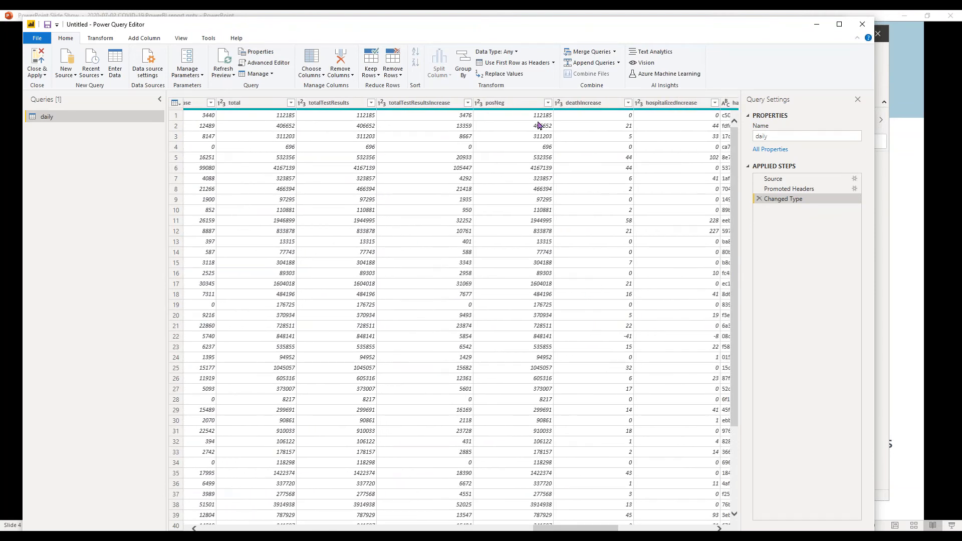
{"action": "left_click", "coordinate": [522, 105]}
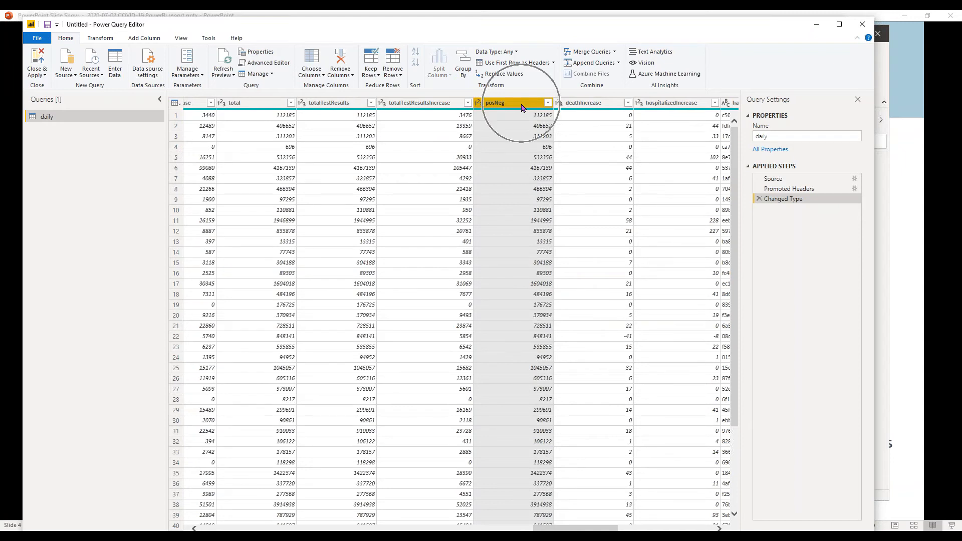
{"action": "left_click", "coordinate": [354, 75]}
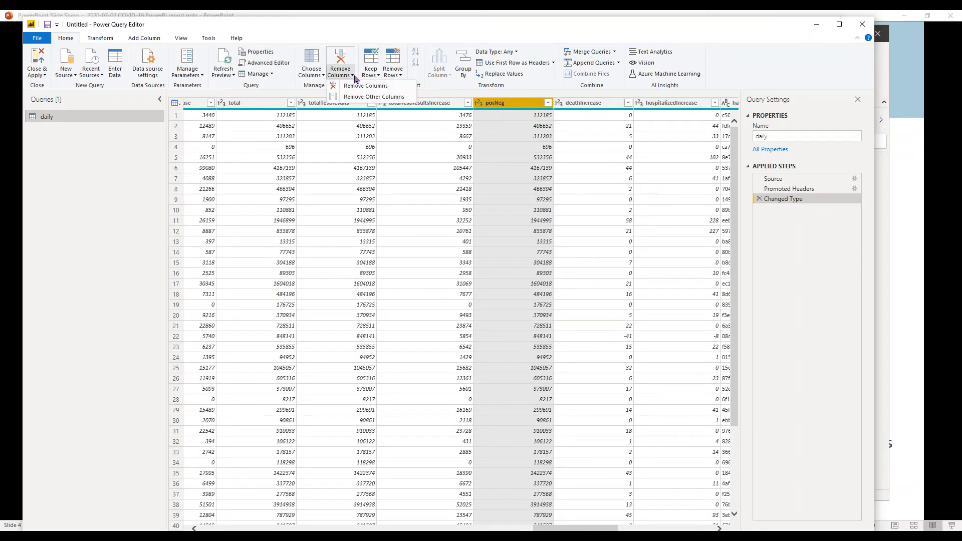
{"action": "left_click", "coordinate": [374, 97]}
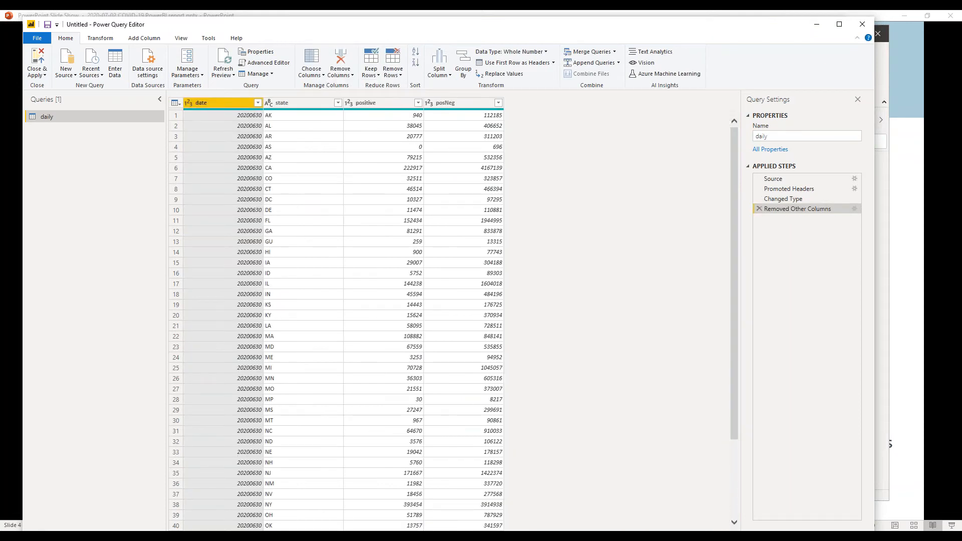
Switch to the PowerPoint slide show and review the slides on data sources, the "Changed Type" tip, adding population and the DAX metric columns.
{"action": "left_click_drag", "start_coordinate": [423, 32], "coordinate": [457, 36]}
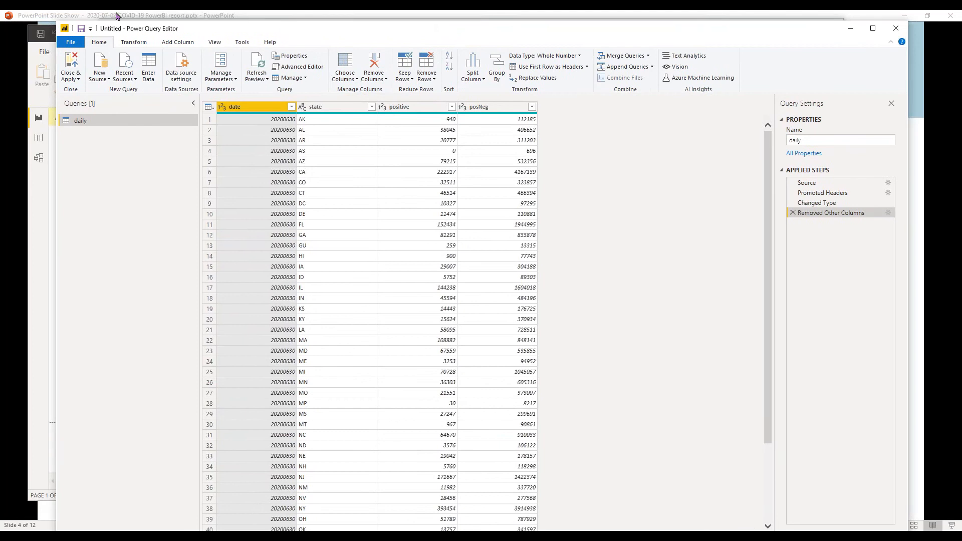
{"action": "left_click", "coordinate": [52, 18]}
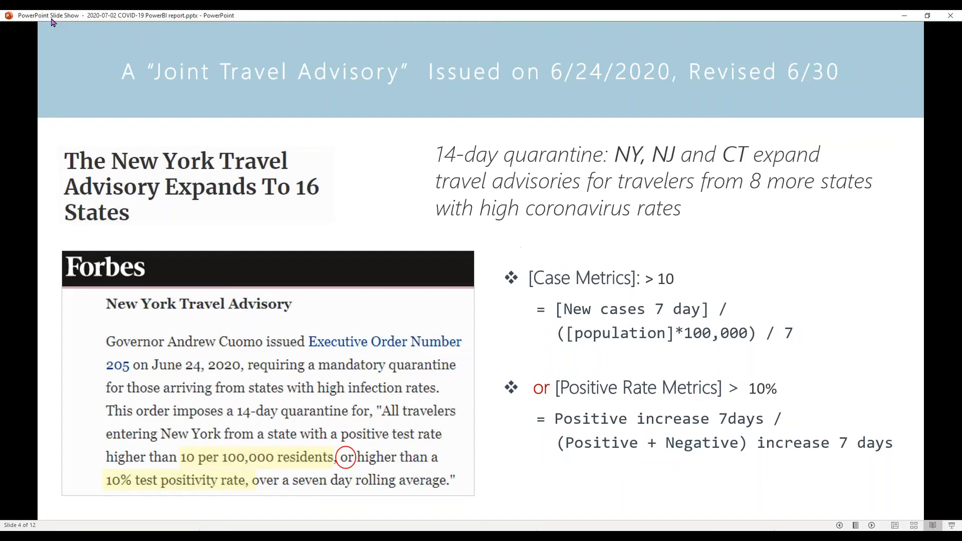
{"action": "left_click", "coordinate": [511, 225]}
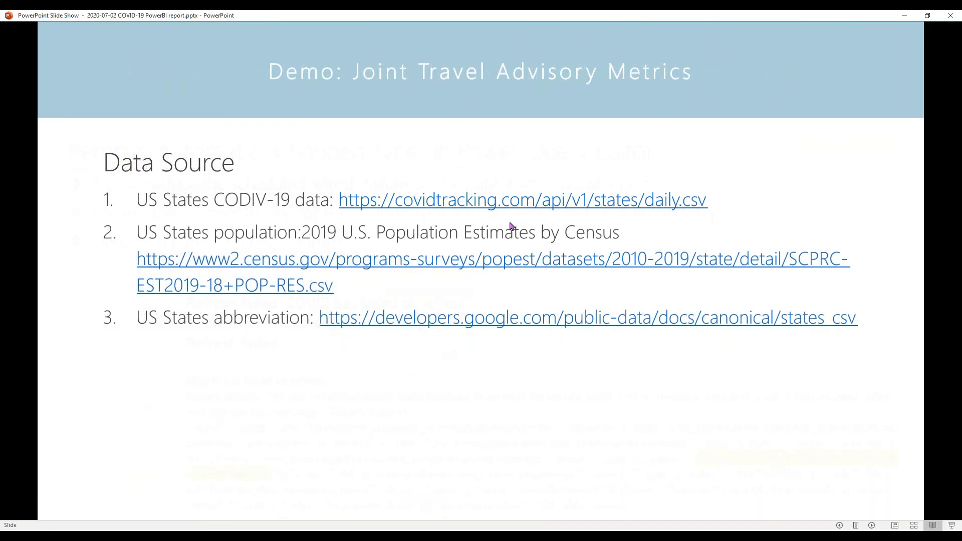
{"action": "left_click", "coordinate": [512, 226]}
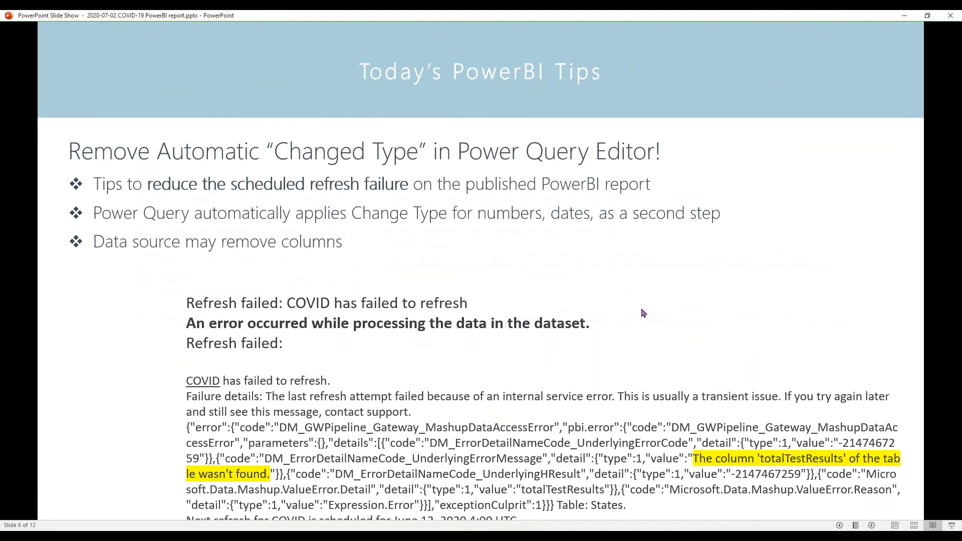
{"action": "key", "text": "Left"}
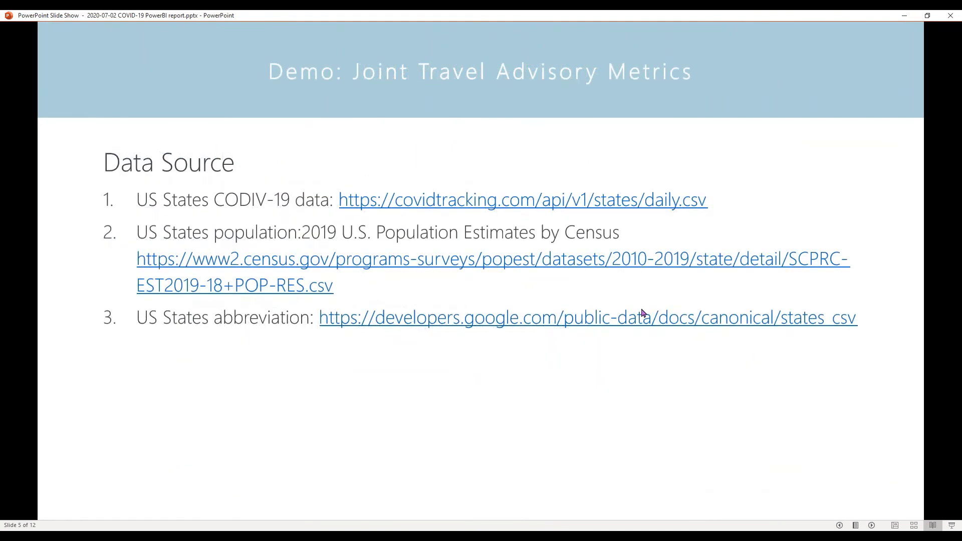
{"action": "key", "text": "Right"}
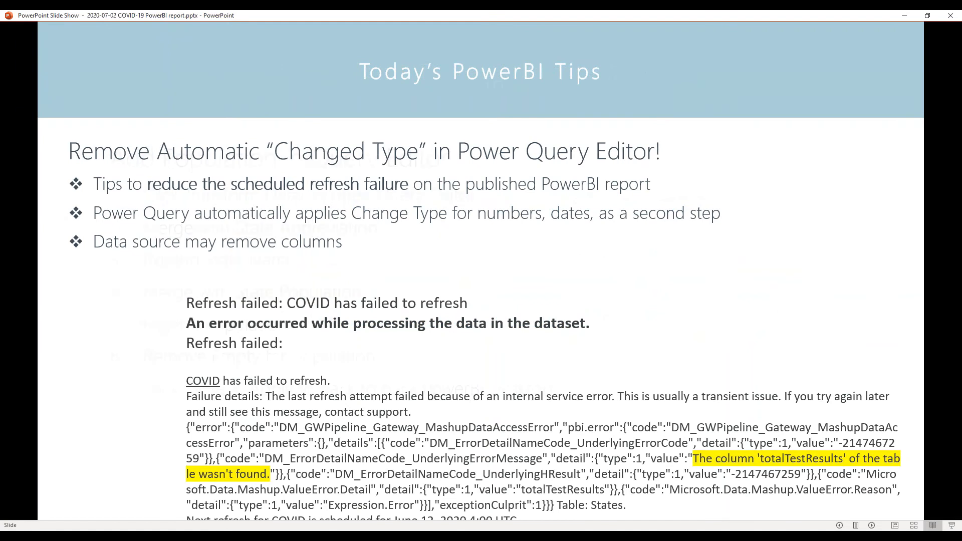
{"action": "key", "text": "Left"}
{"action": "key", "text": "Right"}
{"action": "key", "text": "Right"}
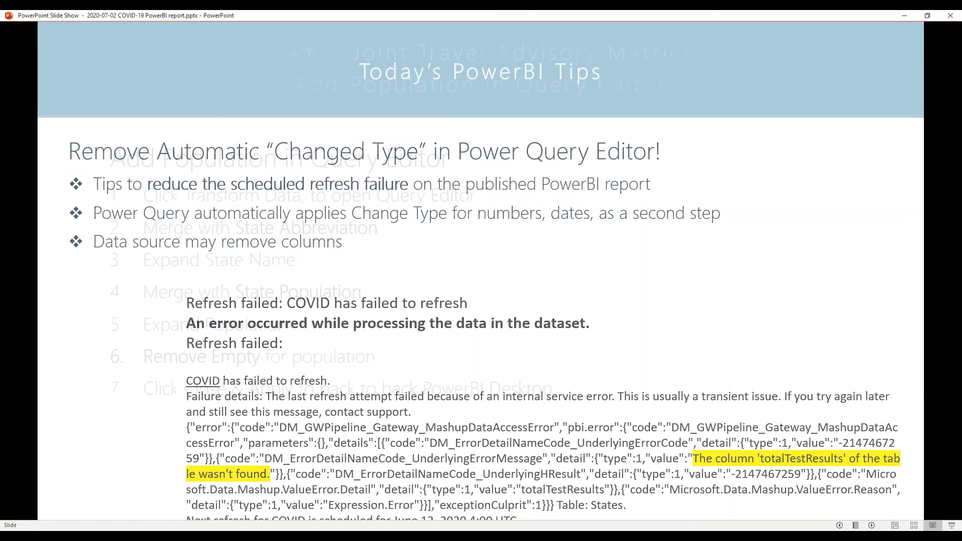
{"action": "key", "text": "Right"}
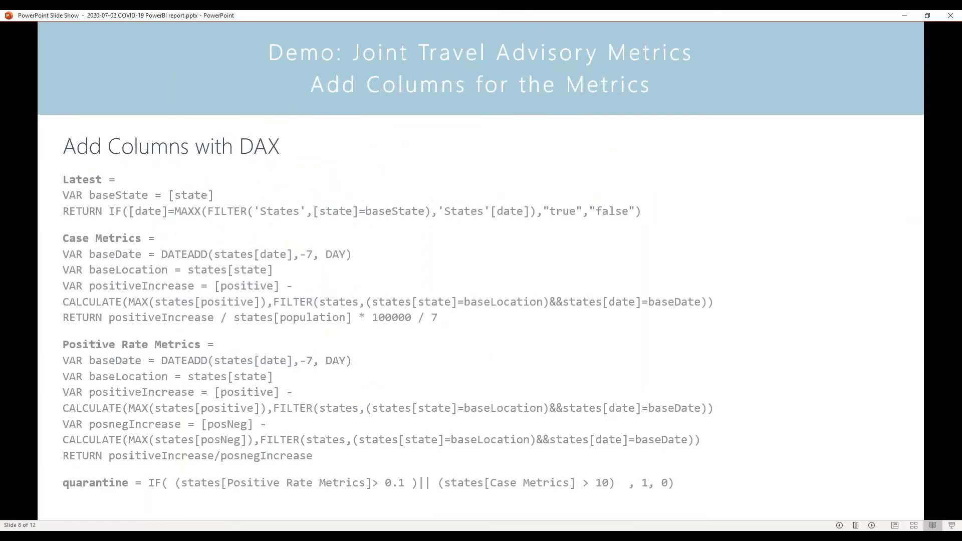
{"action": "key", "text": "Left"}
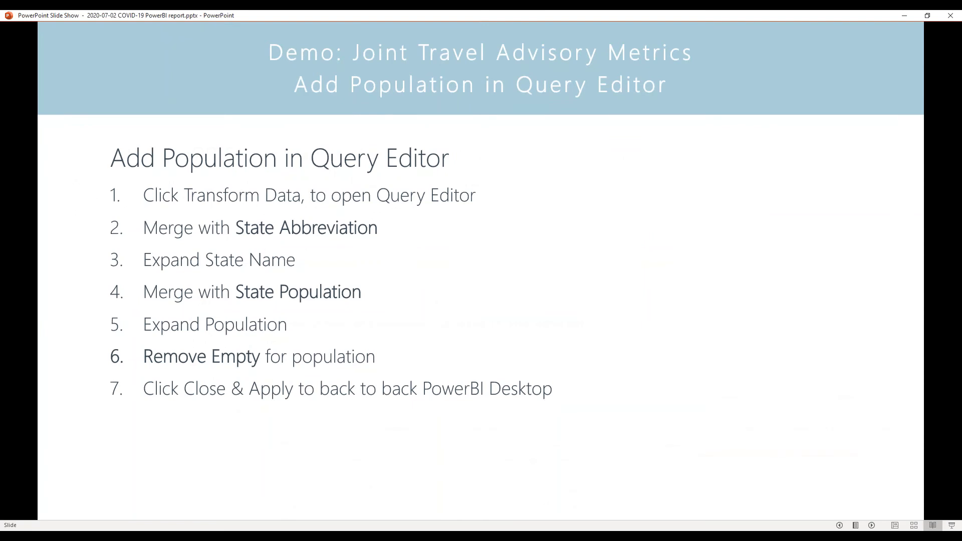
{"action": "key", "text": "Left"}
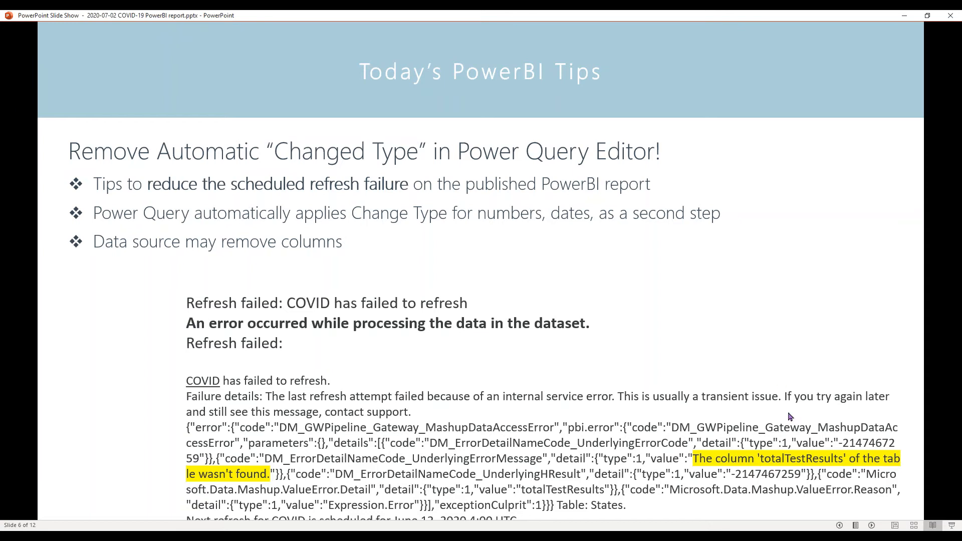
Switch back to Power Query Editor, compare the applied steps of the daily query, and delete the automatic Changed Type step.
{"action": "key", "text": "alt+Tab"}
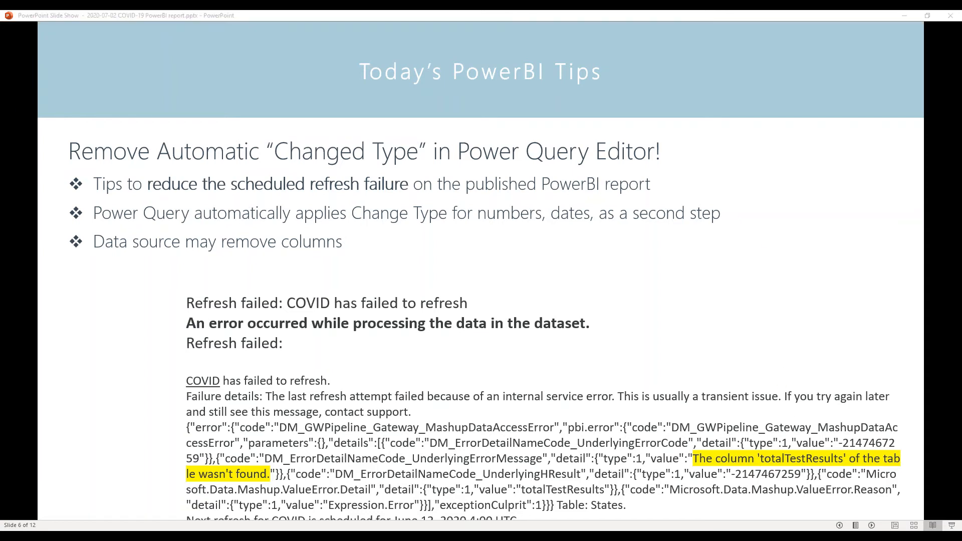
{"action": "key", "text": "alt+Tab"}
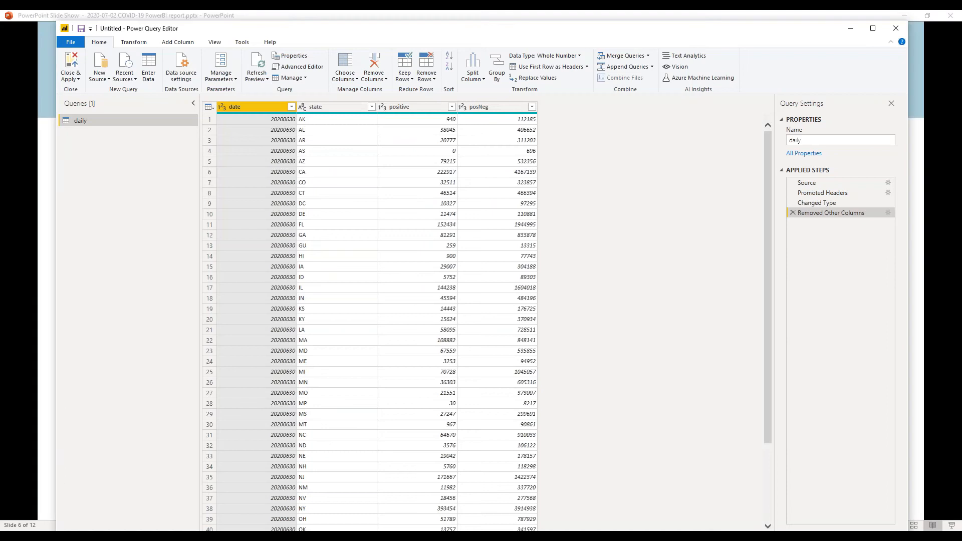
{"action": "left_click", "coordinate": [820, 203]}
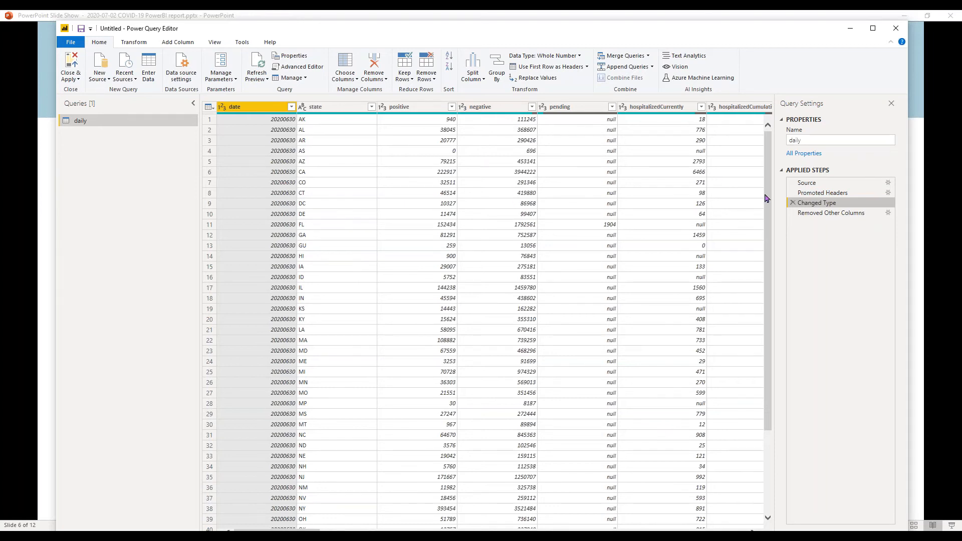
{"action": "left_click", "coordinate": [823, 215]}
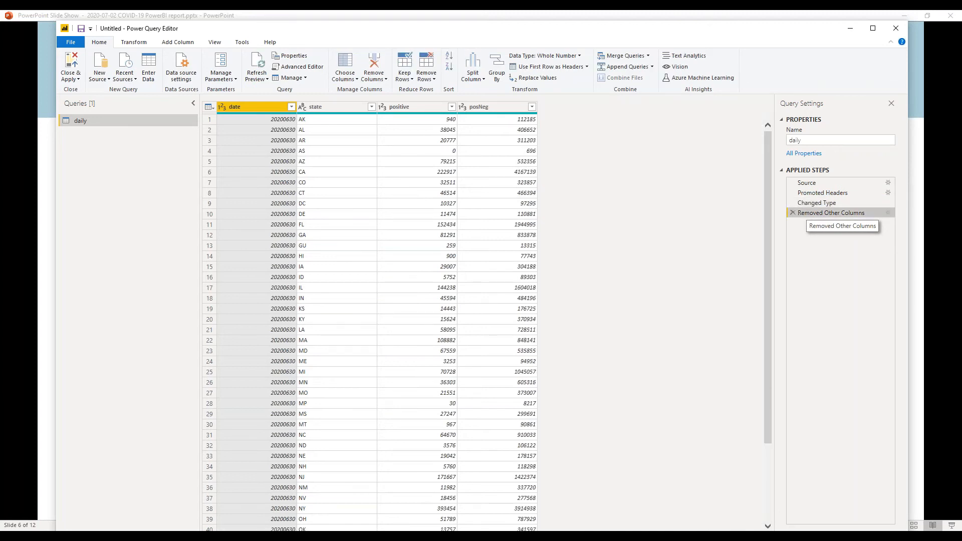
{"action": "left_click", "coordinate": [817, 205]}
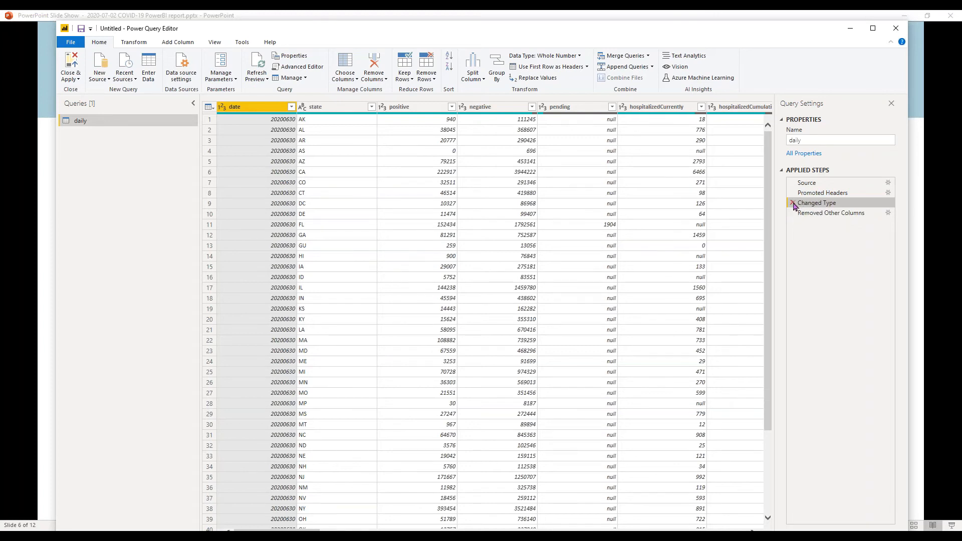
{"action": "left_click", "coordinate": [793, 204]}
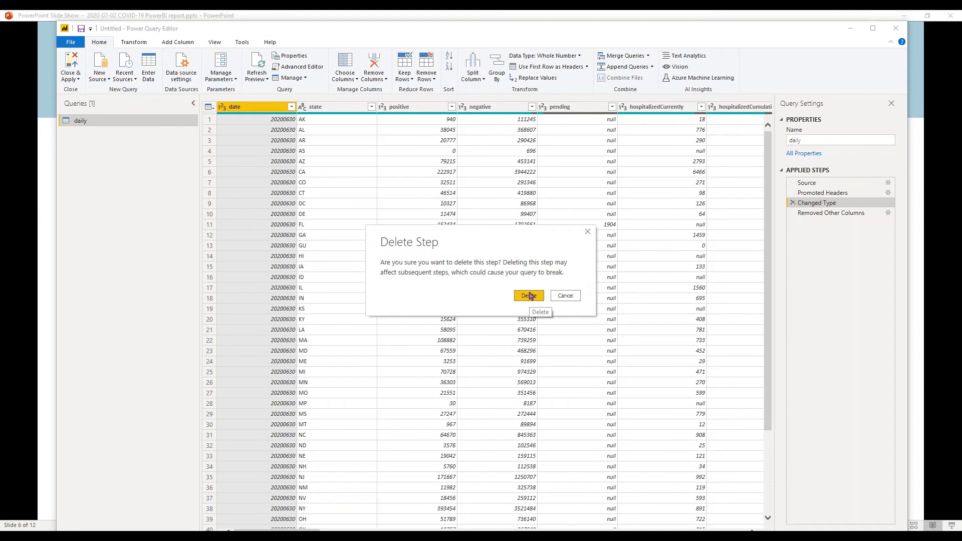
{"action": "left_click", "coordinate": [530, 296]}
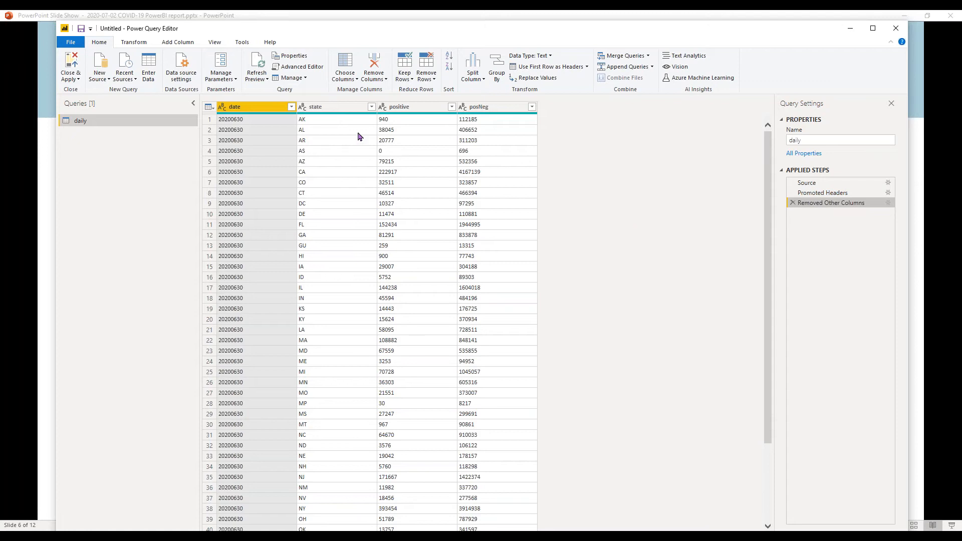
Set the data type of the date column to Date.
{"action": "left_click", "coordinate": [223, 108]}
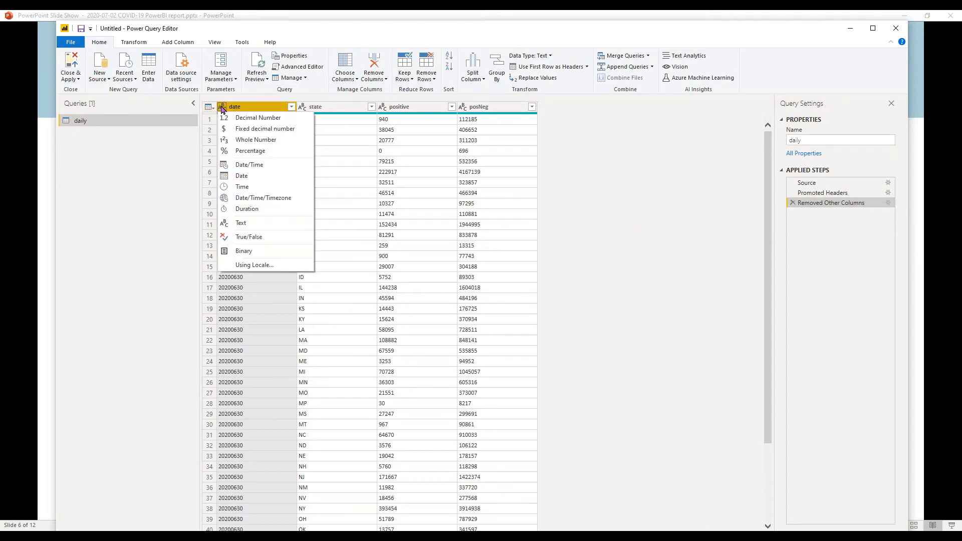
{"action": "left_click", "coordinate": [242, 176]}
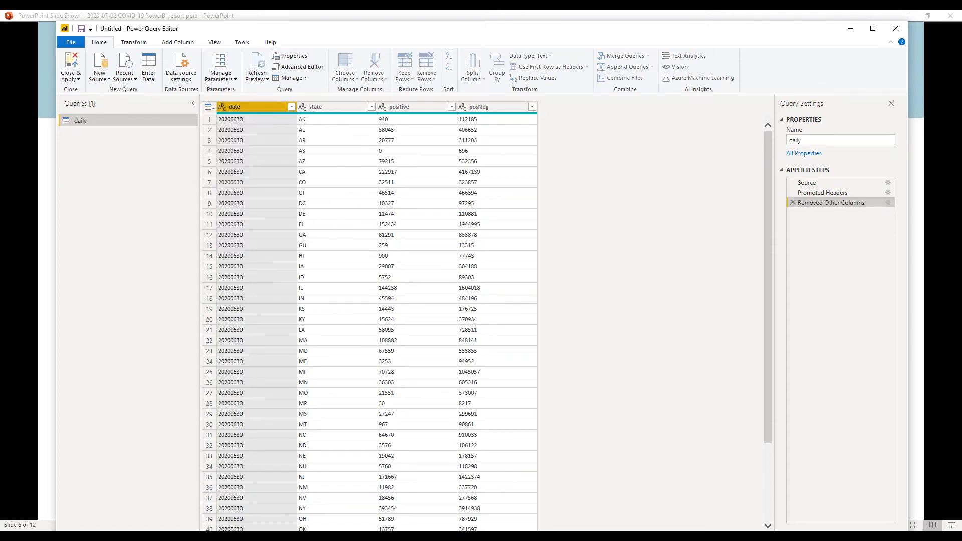
Set the positive and posNeg columns of the daily query to Whole Number and apply the query to the report.
{"action": "left_click", "coordinate": [383, 107]}
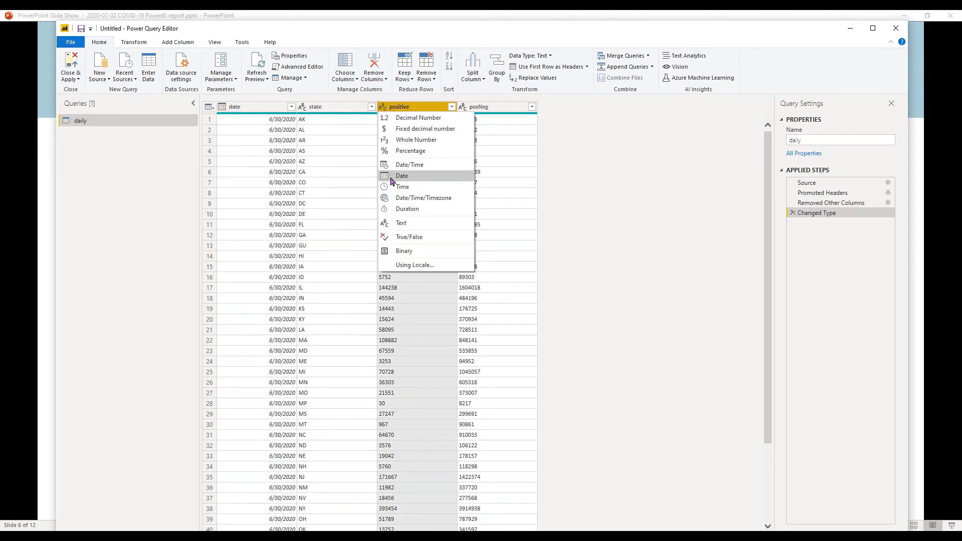
{"action": "left_click", "coordinate": [413, 145]}
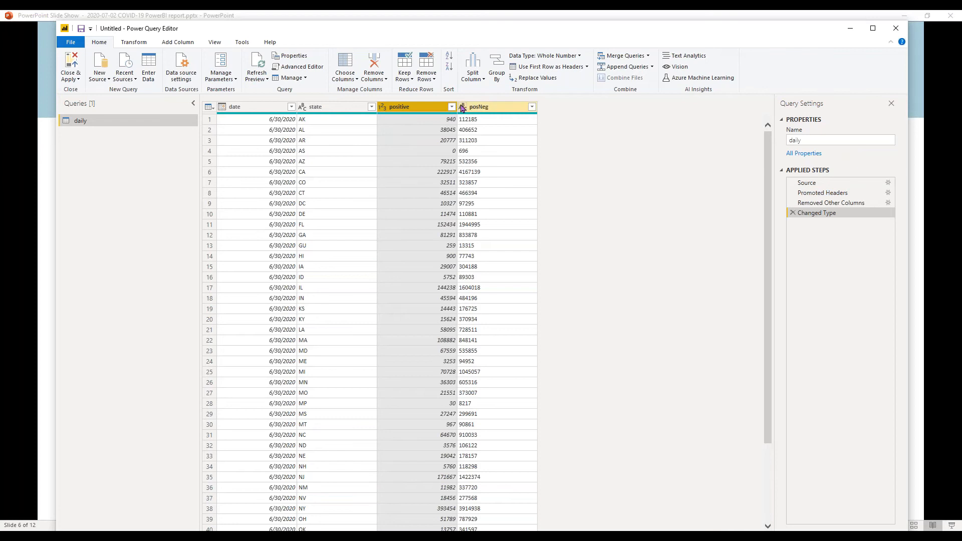
{"action": "left_click", "coordinate": [462, 107]}
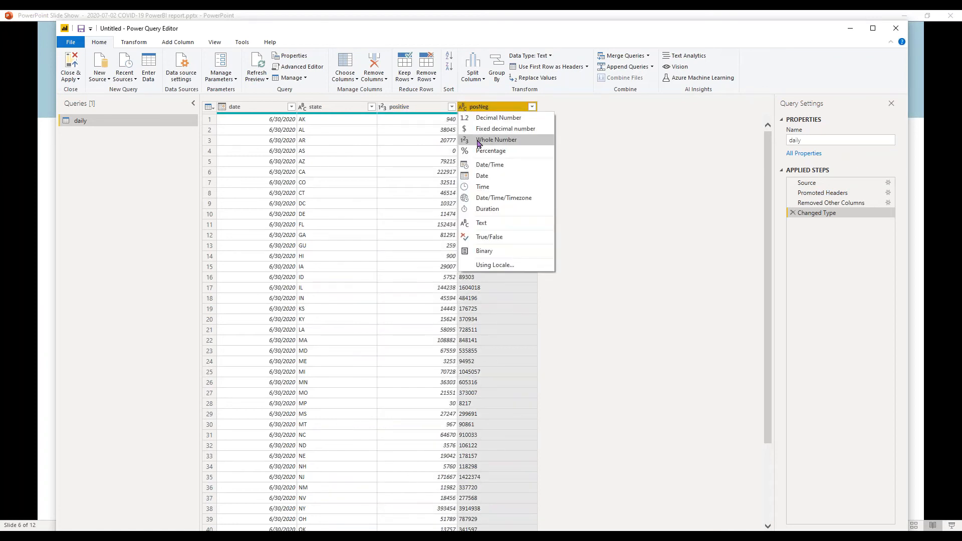
{"action": "left_click", "coordinate": [478, 143]}
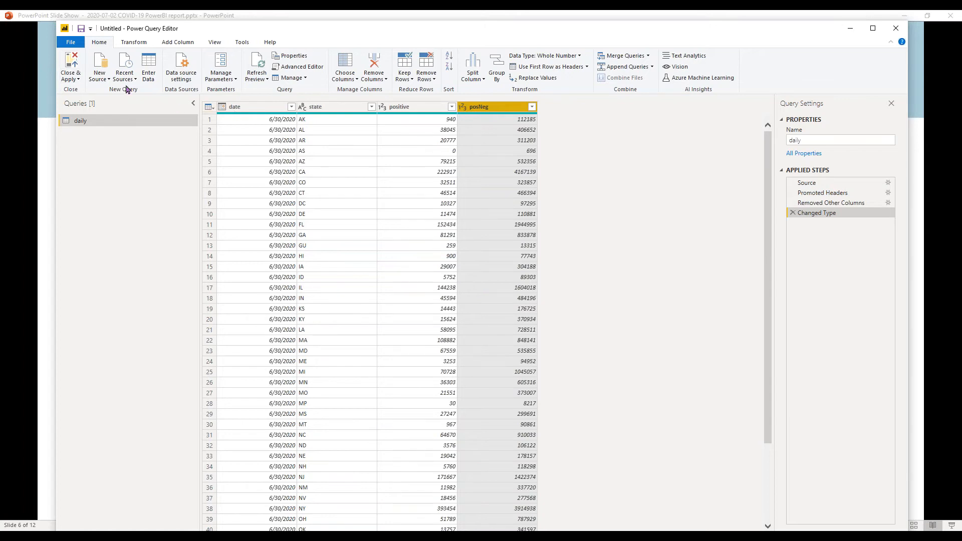
{"action": "left_click", "coordinate": [73, 67]}
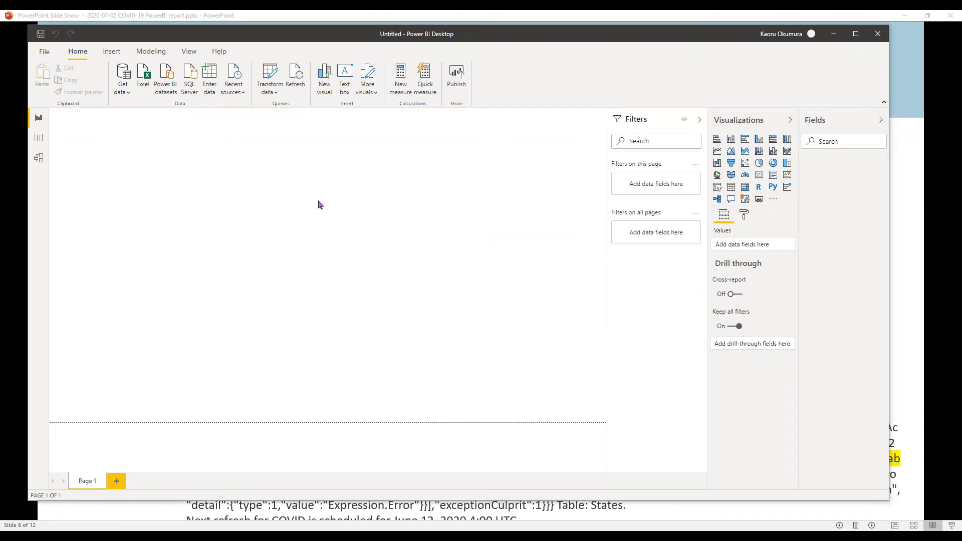
{"action": "left_click", "coordinate": [122, 92]}
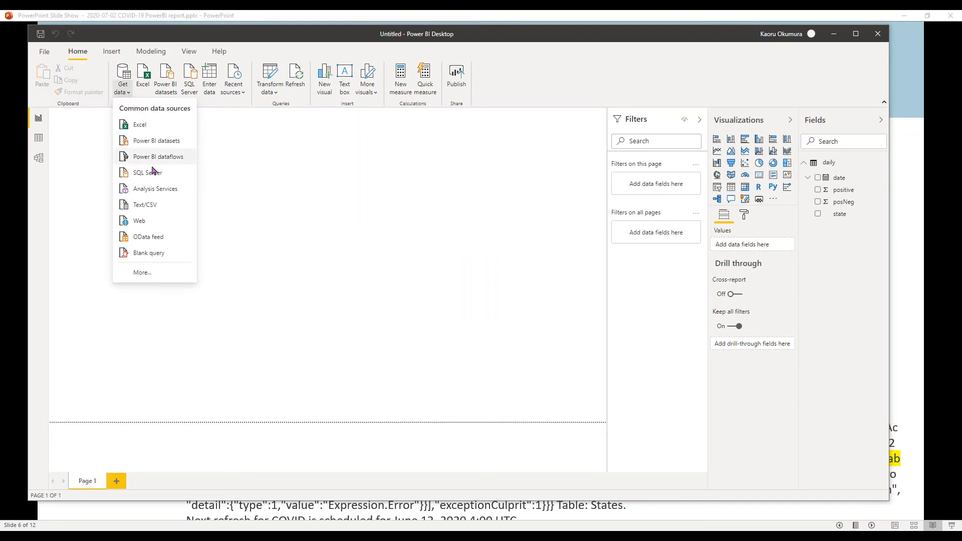
{"action": "left_click", "coordinate": [154, 224]}
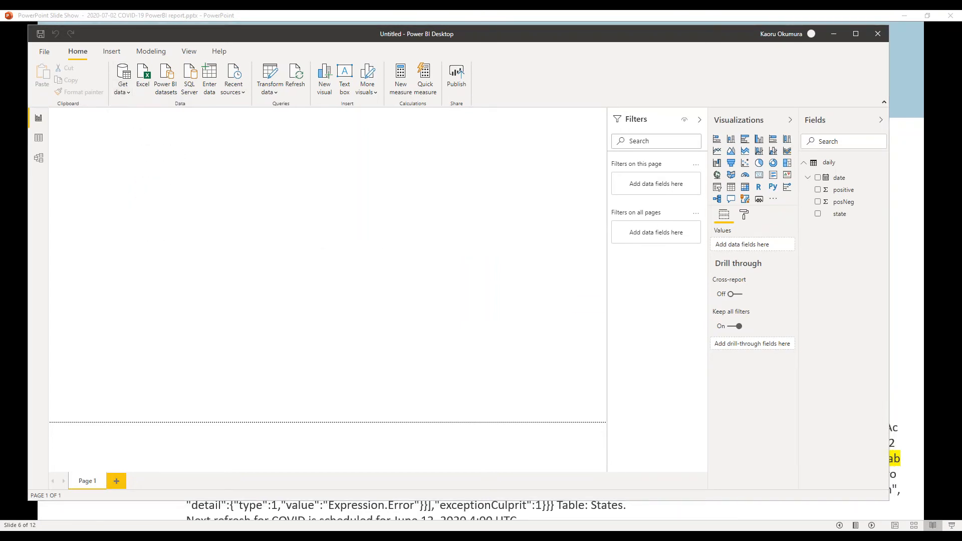
{"action": "type", "text": "https://www2.census.gov/programs-surveys/popest/datasets/2010-2019/state/detail/SCPRC-EST2019-18+POP-RES.csv"}
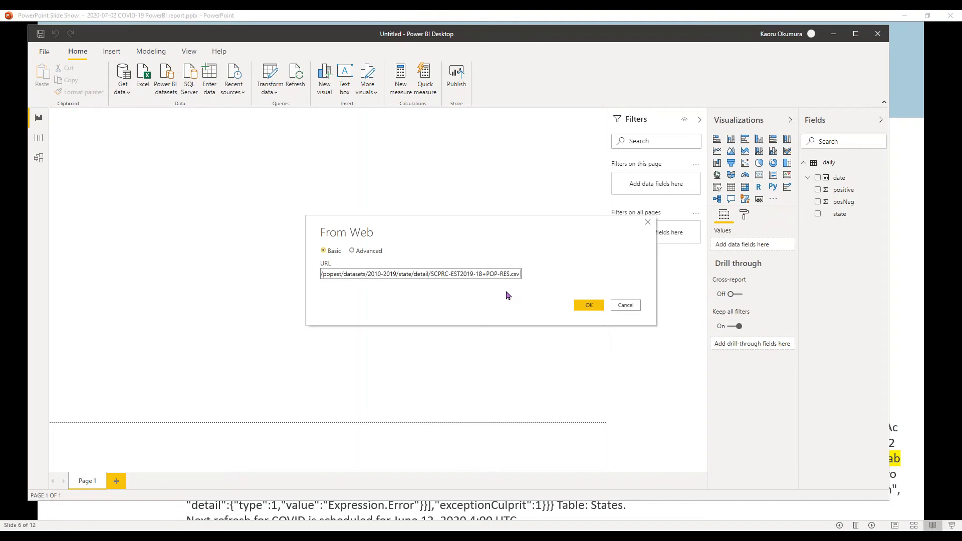
{"action": "left_click", "coordinate": [591, 309]}
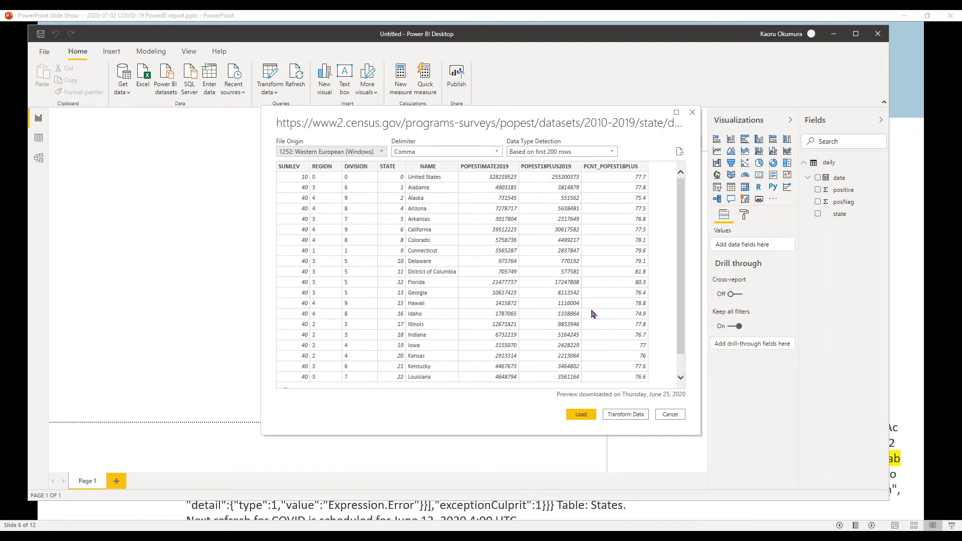
{"action": "left_click", "coordinate": [625, 415]}
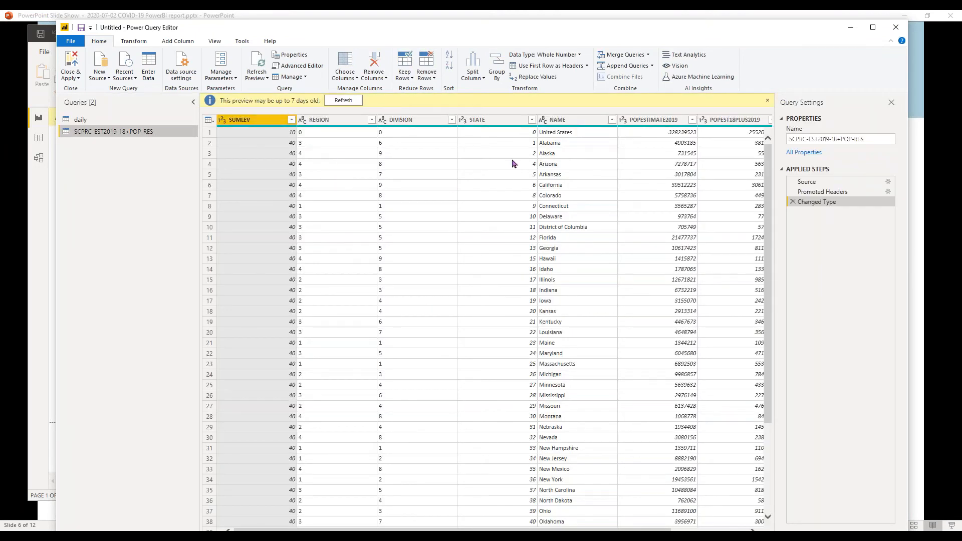
Delete the population query's automatic Changed Type step and keep only the NAME and POPESTIMATE2019 columns.
{"action": "left_click", "coordinate": [562, 125]}
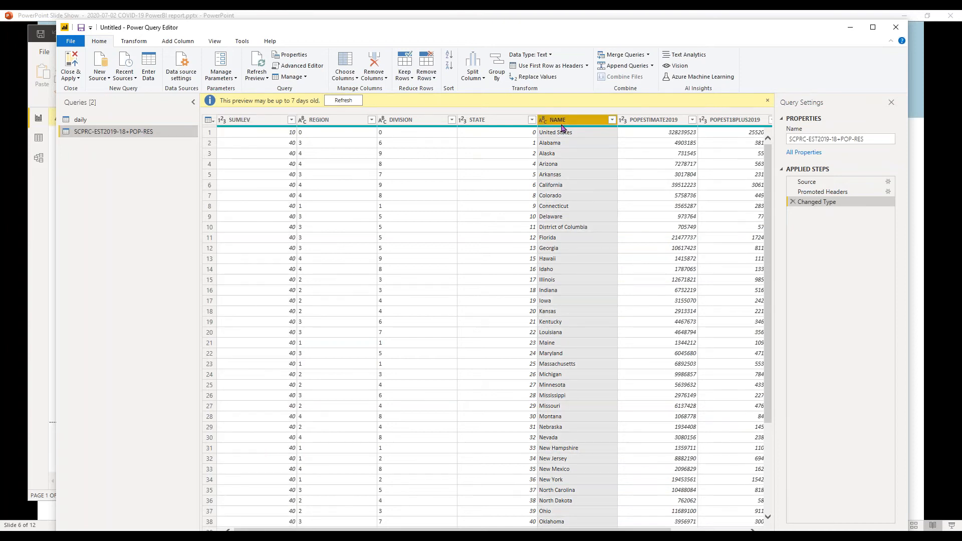
{"action": "left_click", "coordinate": [658, 123], "text": "ctrl"}
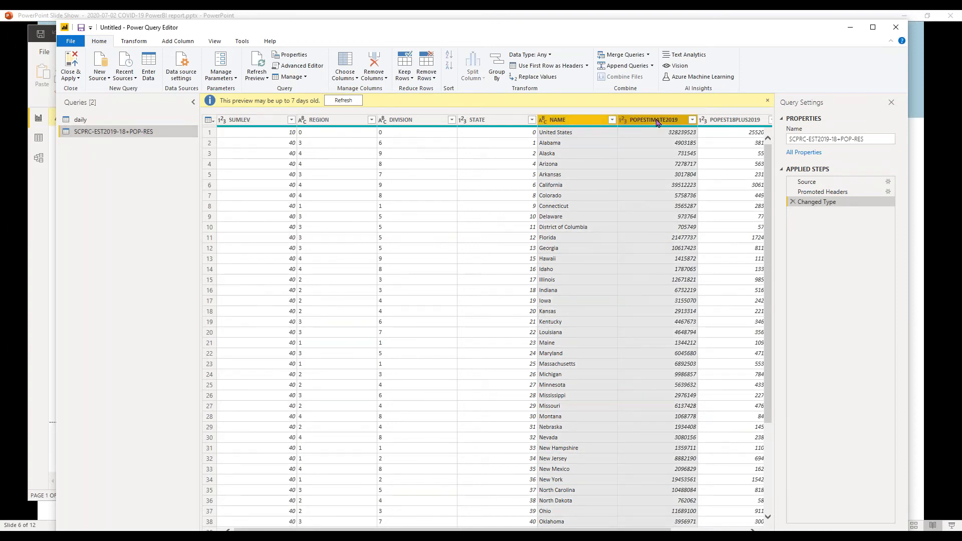
{"action": "left_click", "coordinate": [793, 203]}
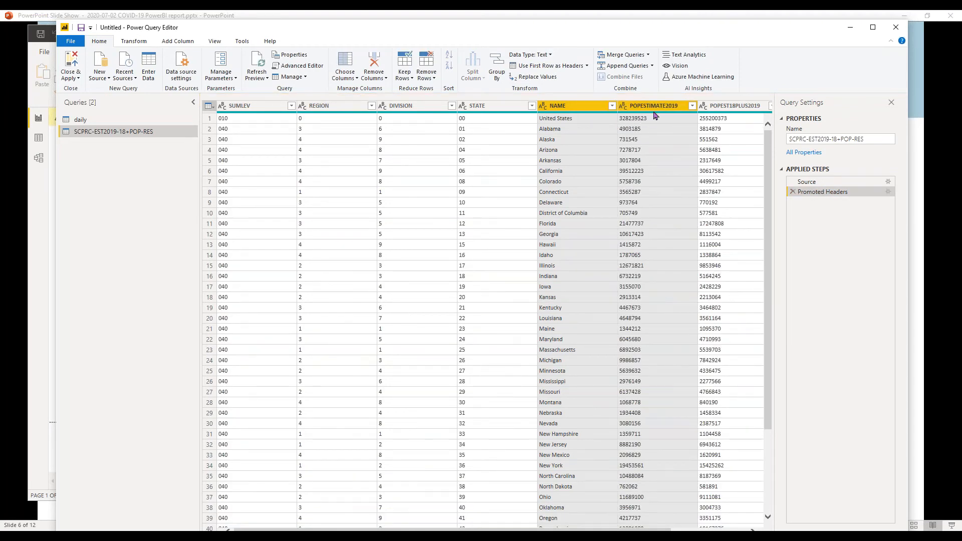
{"action": "left_click", "coordinate": [384, 79]}
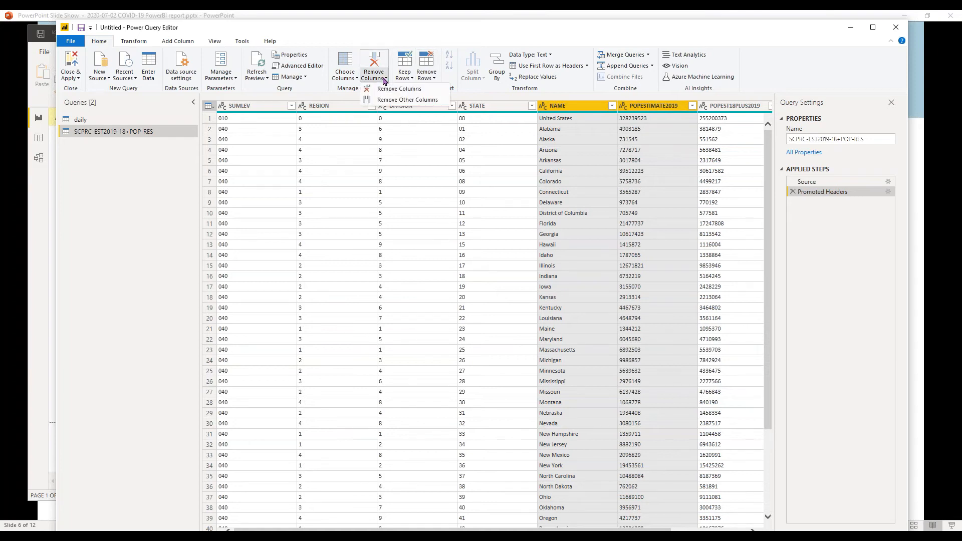
{"action": "left_click", "coordinate": [391, 100]}
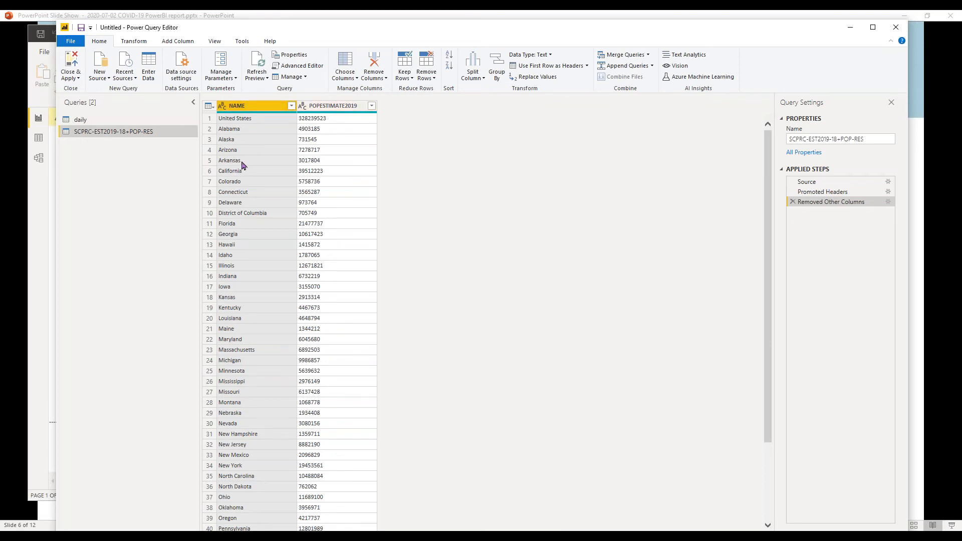
{"action": "left_click", "coordinate": [83, 121]}
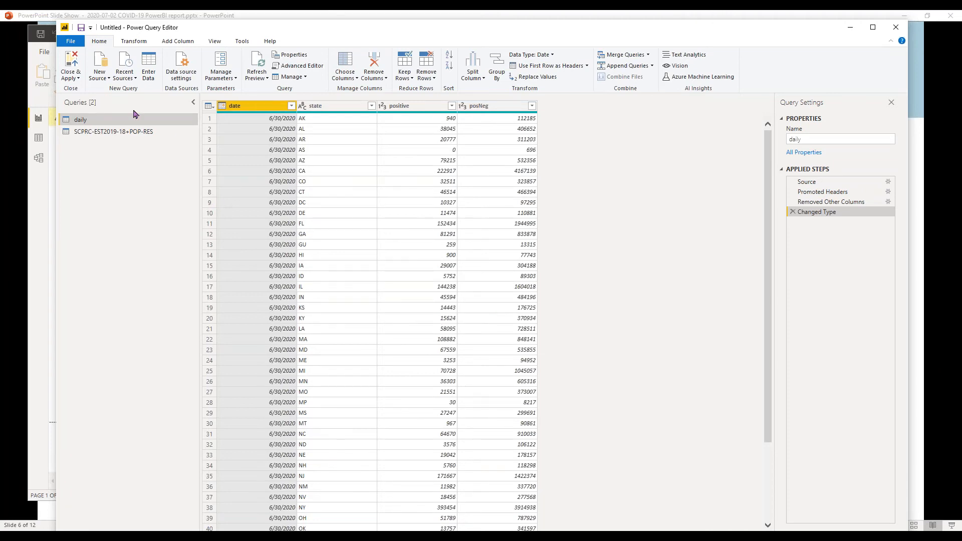
{"action": "left_click", "coordinate": [106, 76]}
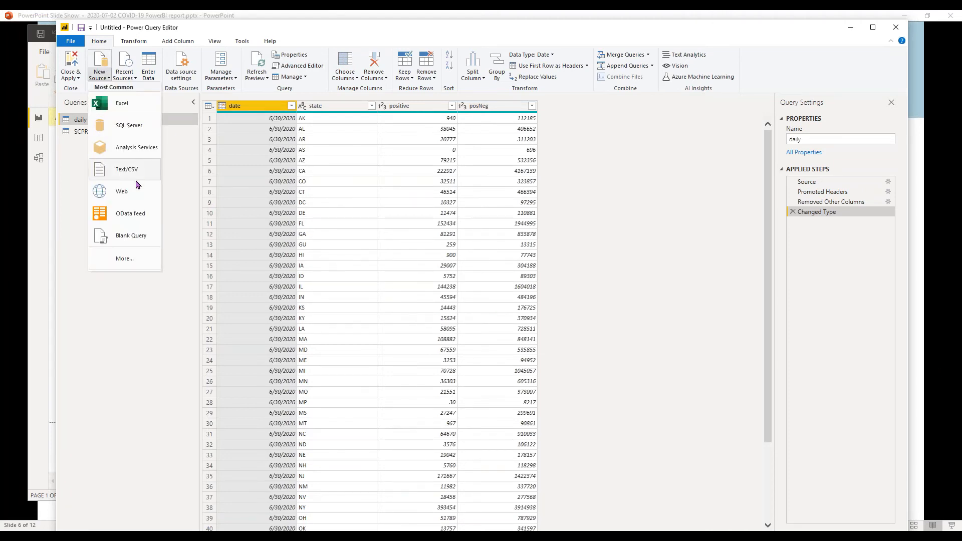
{"action": "left_click", "coordinate": [137, 194]}
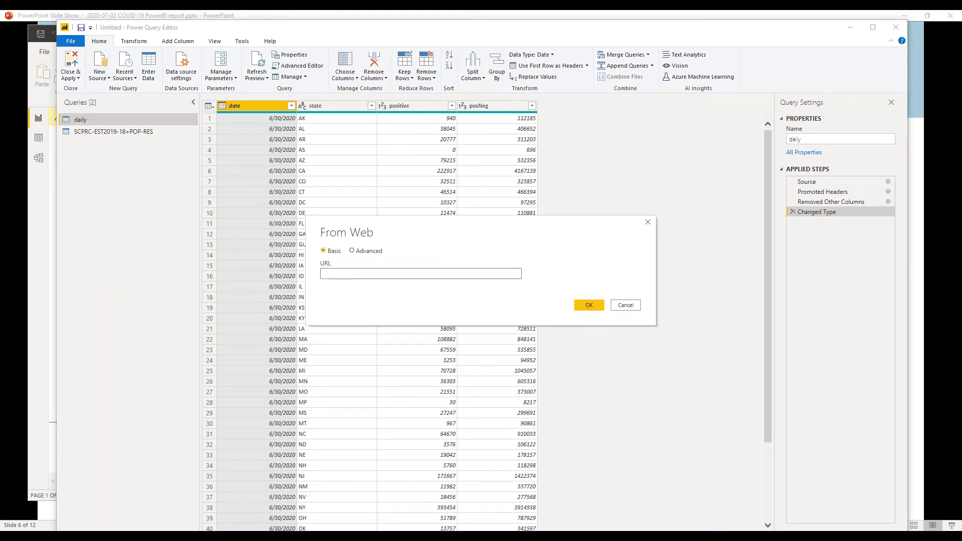
{"action": "left_click", "coordinate": [495, 274]}
{"action": "type", "text": "https://developers.google.com/public-data/docs/canonical/states.csv"}
{"action": "left_click", "coordinate": [588, 307]}
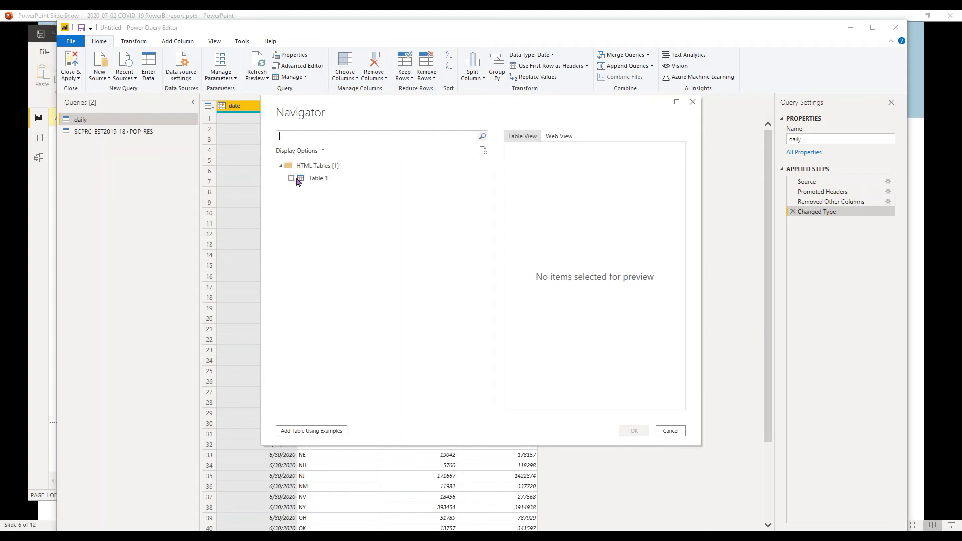
{"action": "left_click", "coordinate": [294, 181]}
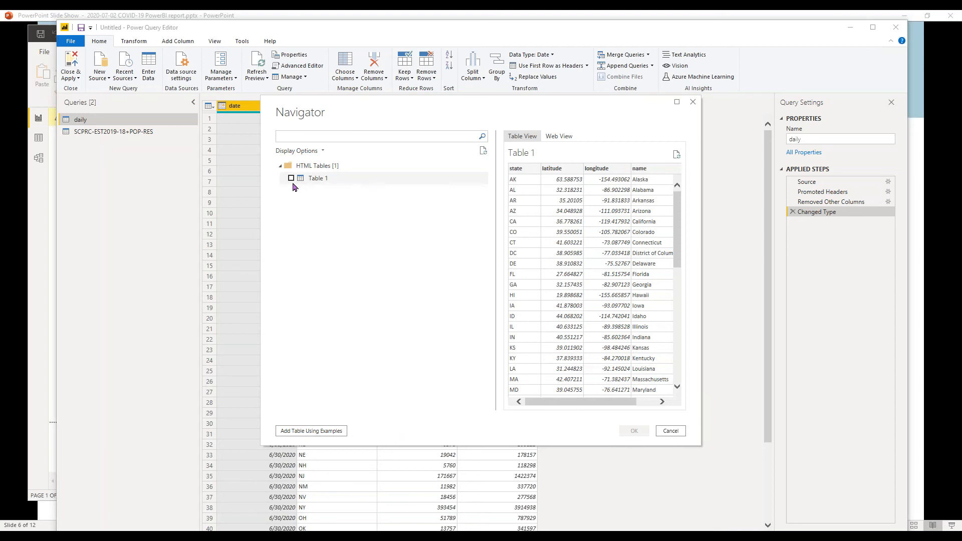
{"action": "left_click", "coordinate": [292, 179]}
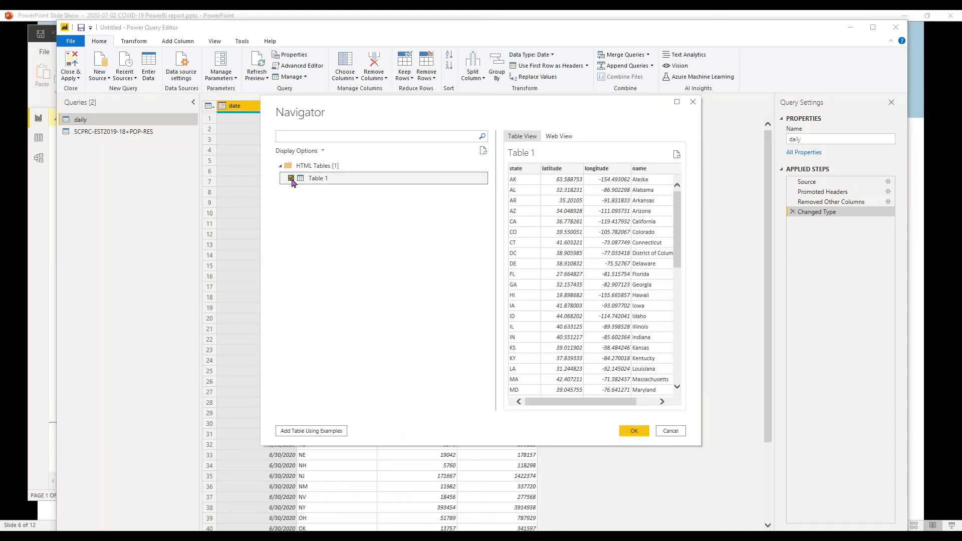
{"action": "left_click", "coordinate": [636, 431]}
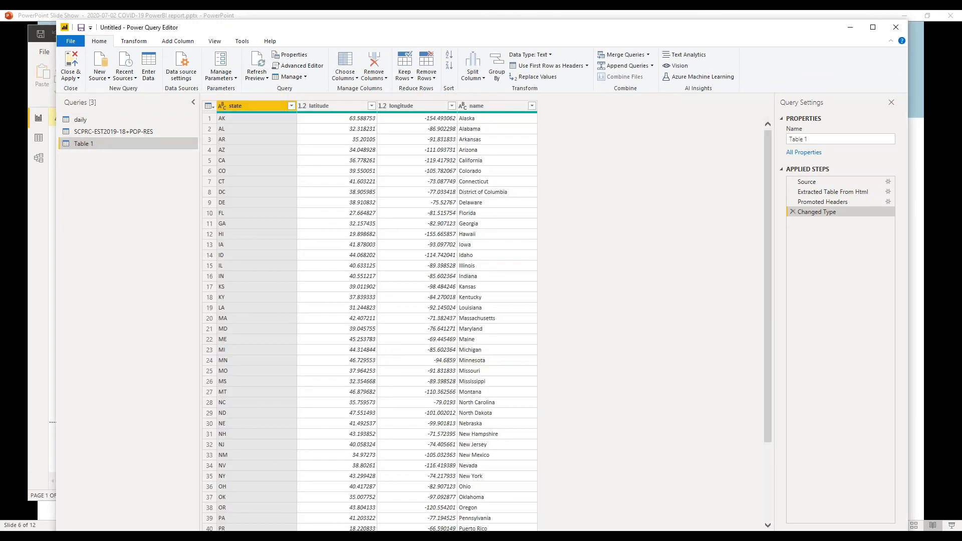
Rename the daily query as states.
{"action": "left_click", "coordinate": [80, 123]}
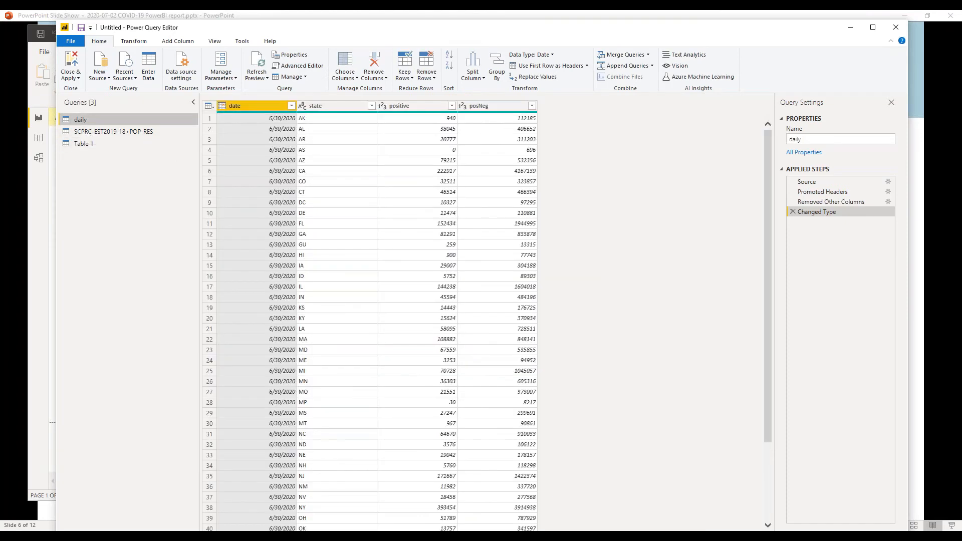
{"action": "right_click", "coordinate": [80, 121]}
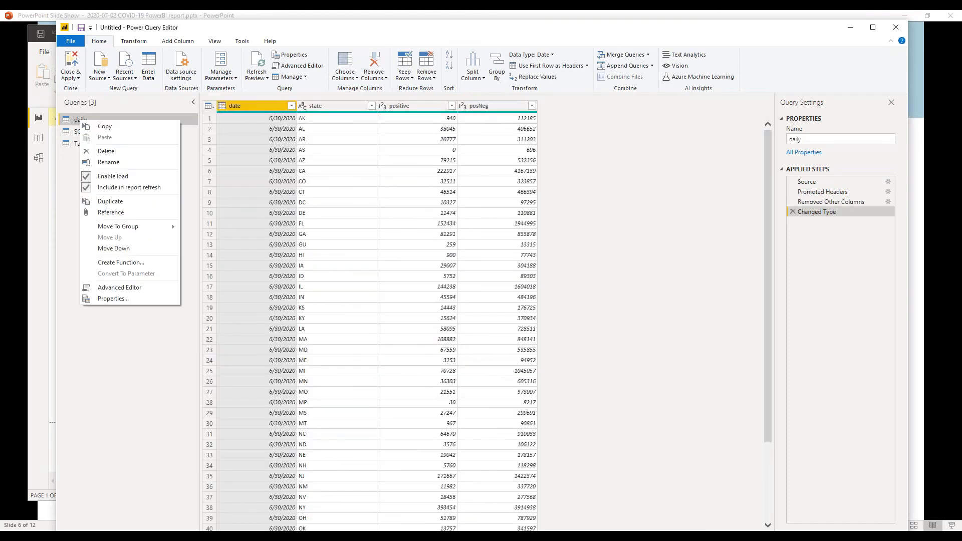
{"action": "left_click", "coordinate": [128, 165]}
{"action": "type", "text": "states"}
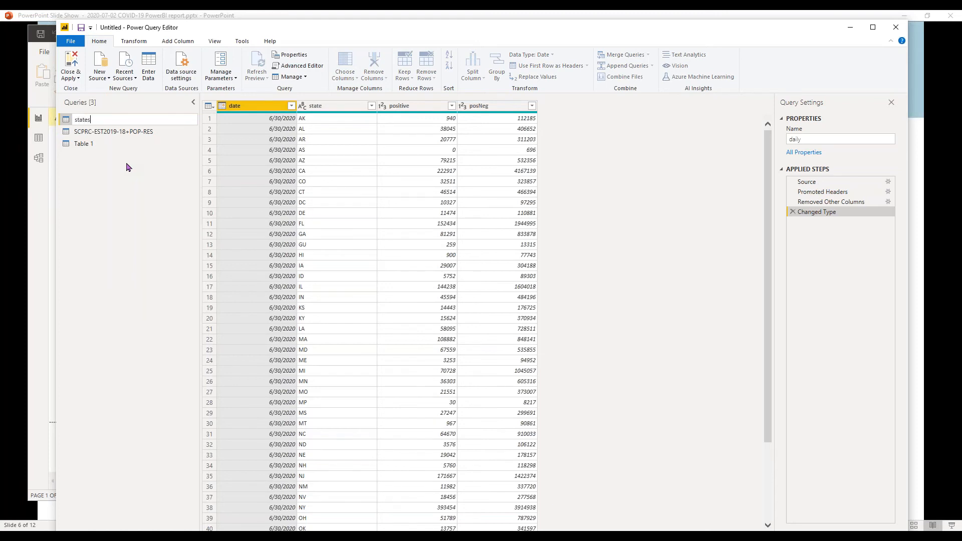
{"action": "key", "text": "Return"}
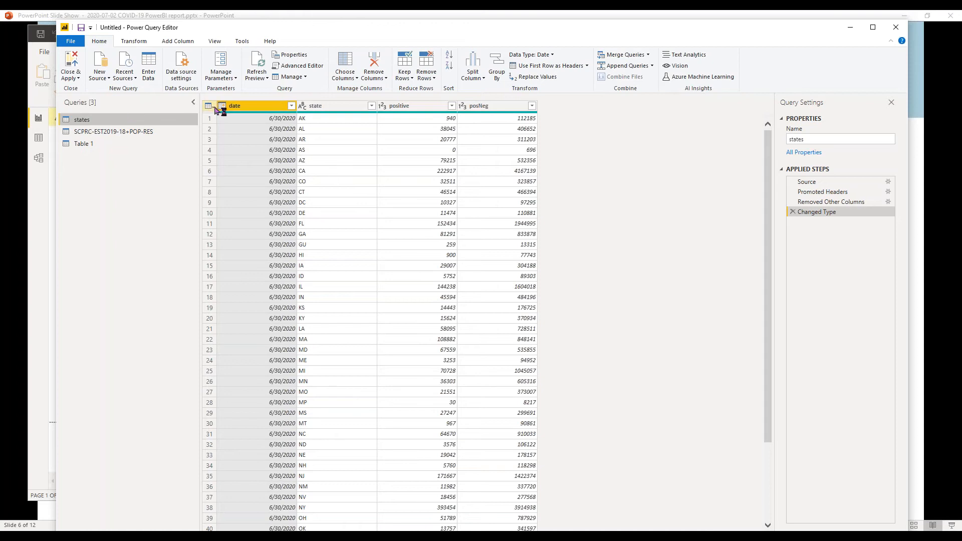
Merge Table 1 into the states query with a Left Outer join, matching on the state column of both tables.
{"action": "left_click", "coordinate": [648, 56]}
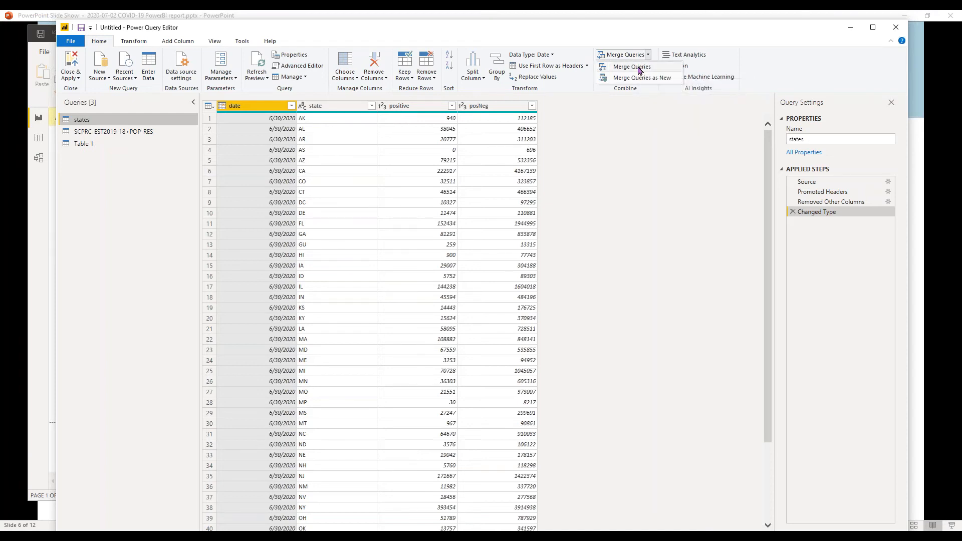
{"action": "left_click", "coordinate": [633, 67]}
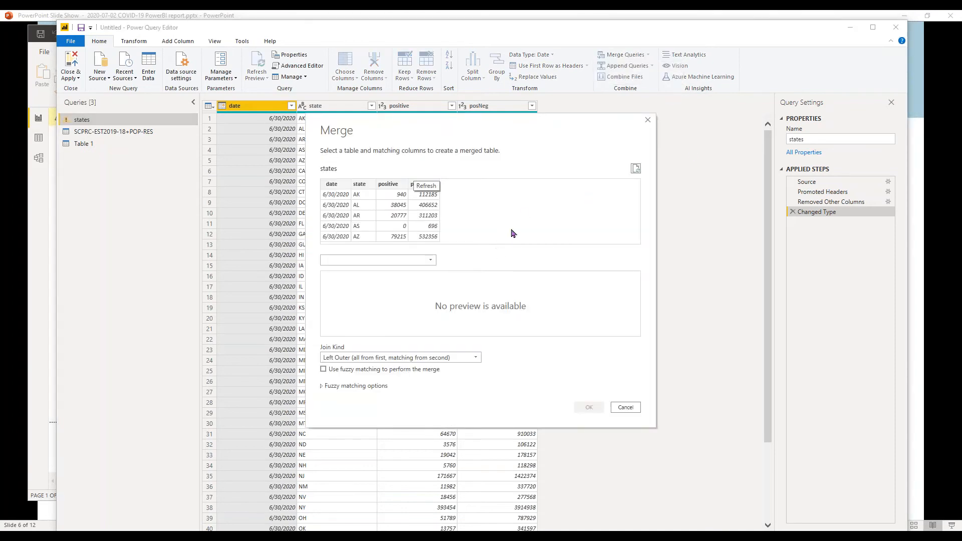
{"action": "left_click", "coordinate": [410, 261]}
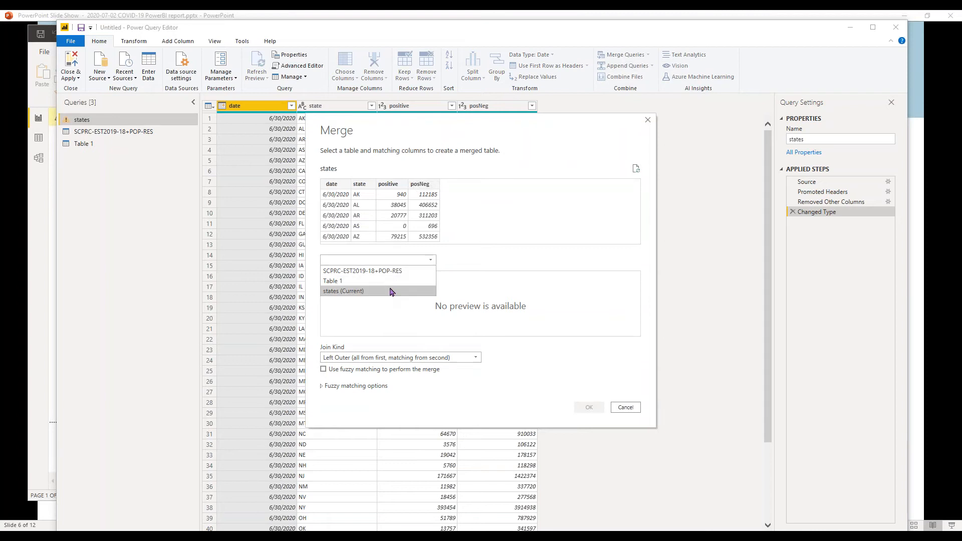
{"action": "left_click", "coordinate": [374, 282]}
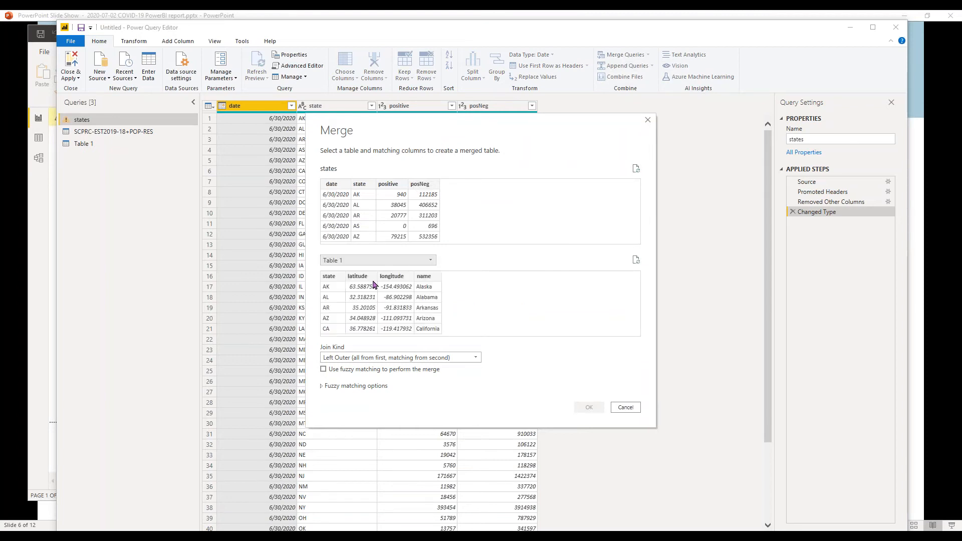
{"action": "left_click", "coordinate": [362, 188]}
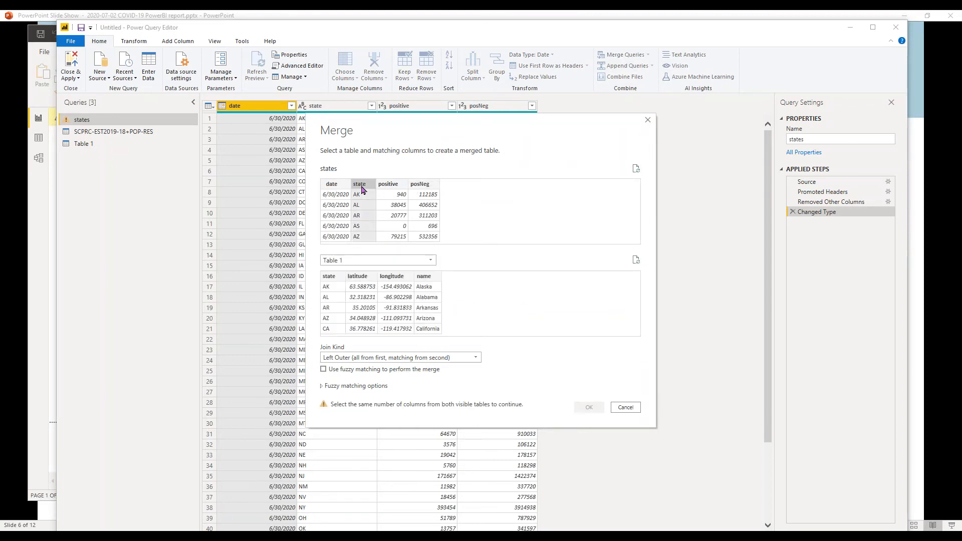
{"action": "left_click", "coordinate": [332, 278]}
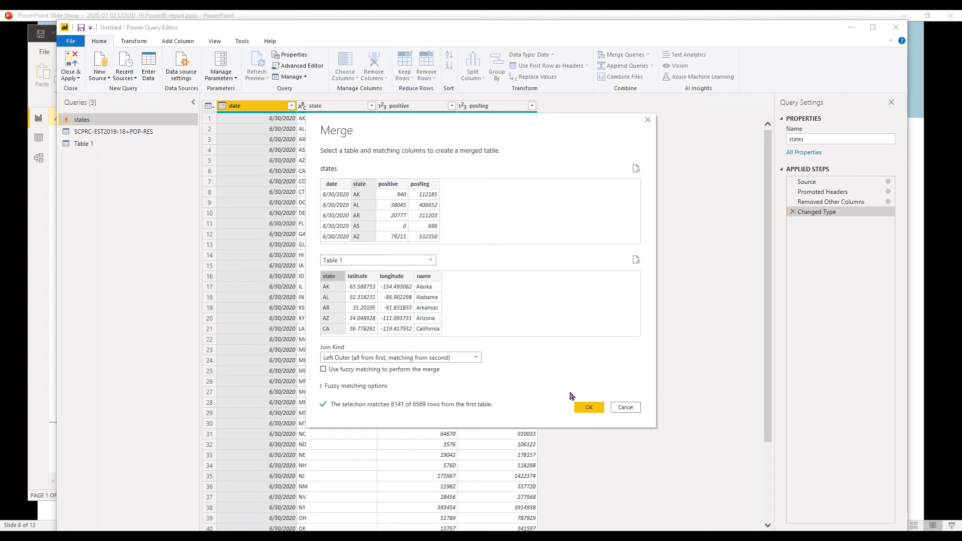
{"action": "left_click", "coordinate": [585, 409]}
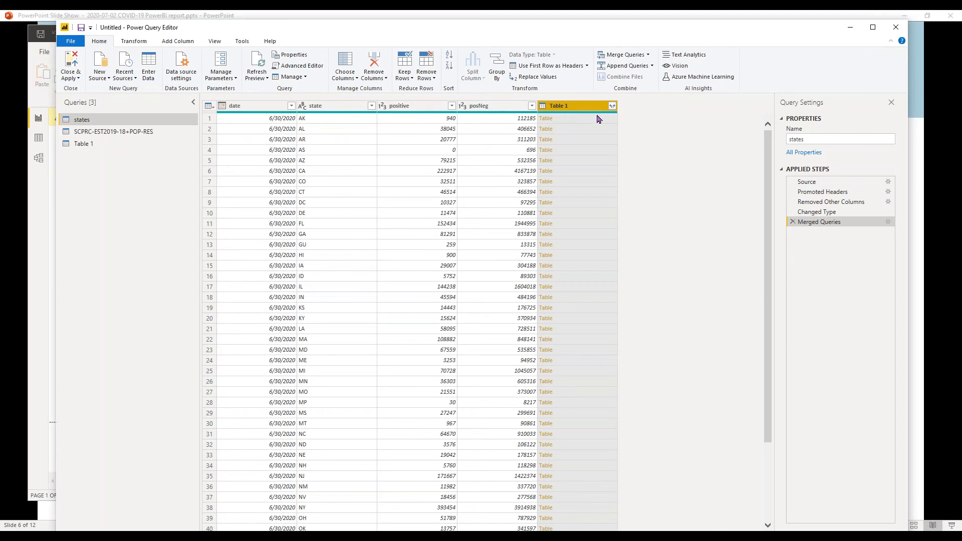
Expand the merged Table 1 column to bring in only the name field, without the original column name as prefix.
{"action": "left_click", "coordinate": [612, 105]}
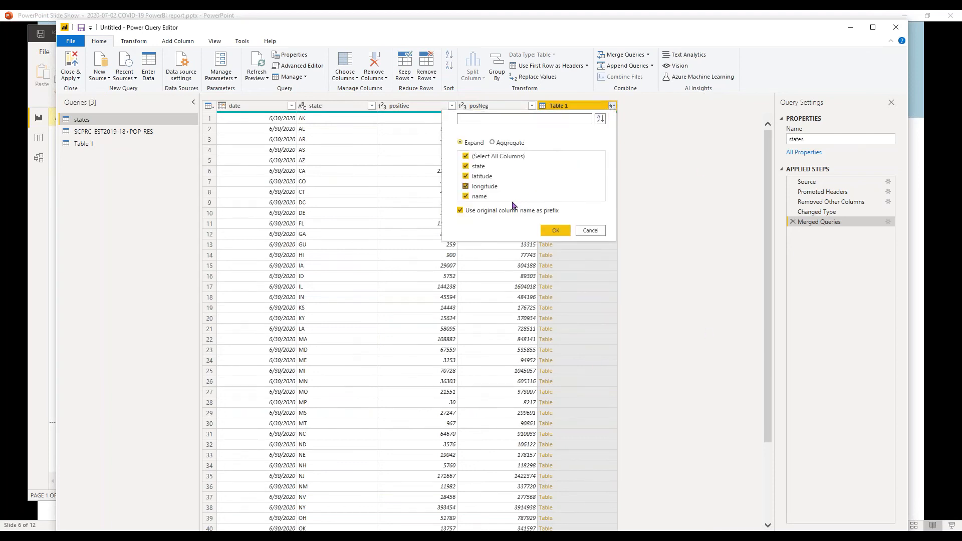
{"action": "left_click", "coordinate": [490, 156]}
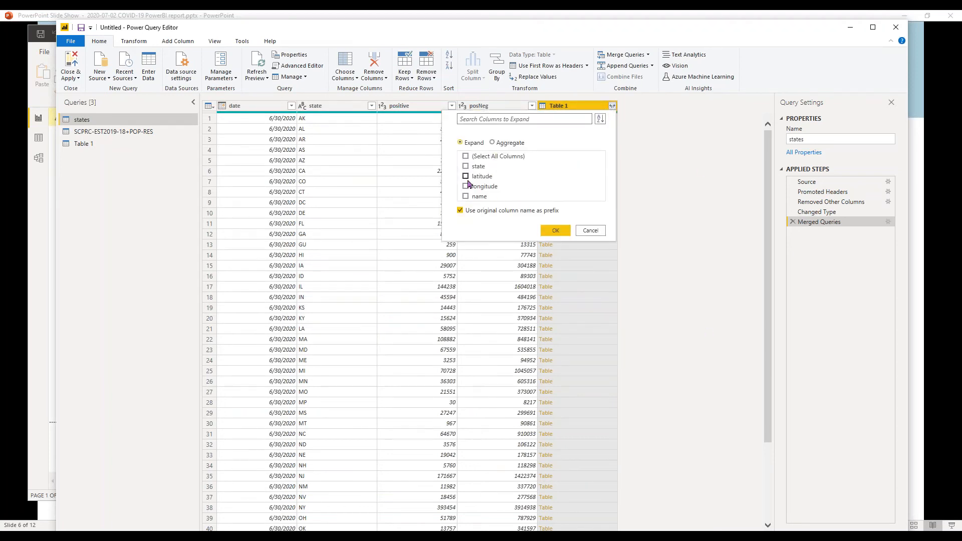
{"action": "left_click", "coordinate": [461, 211]}
{"action": "left_click", "coordinate": [466, 197]}
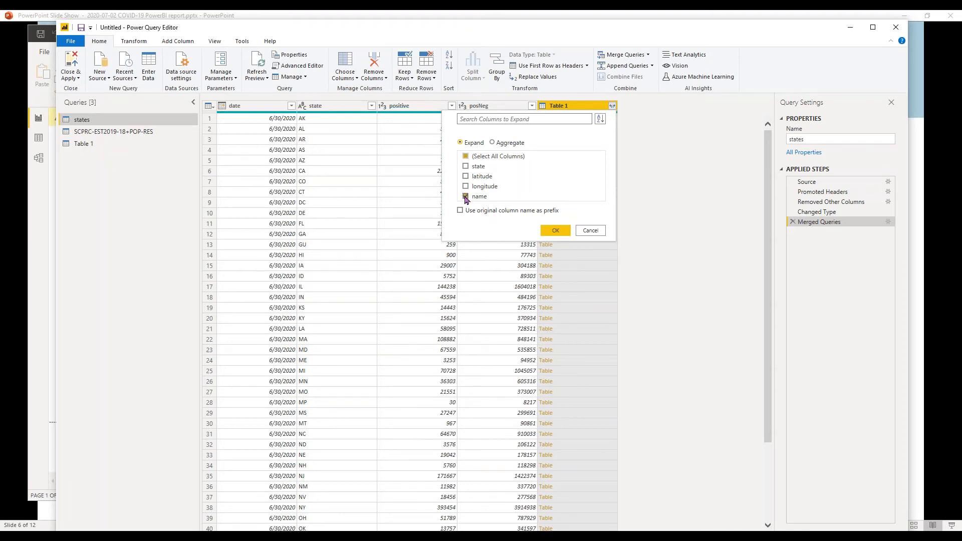
{"action": "left_click", "coordinate": [554, 231]}
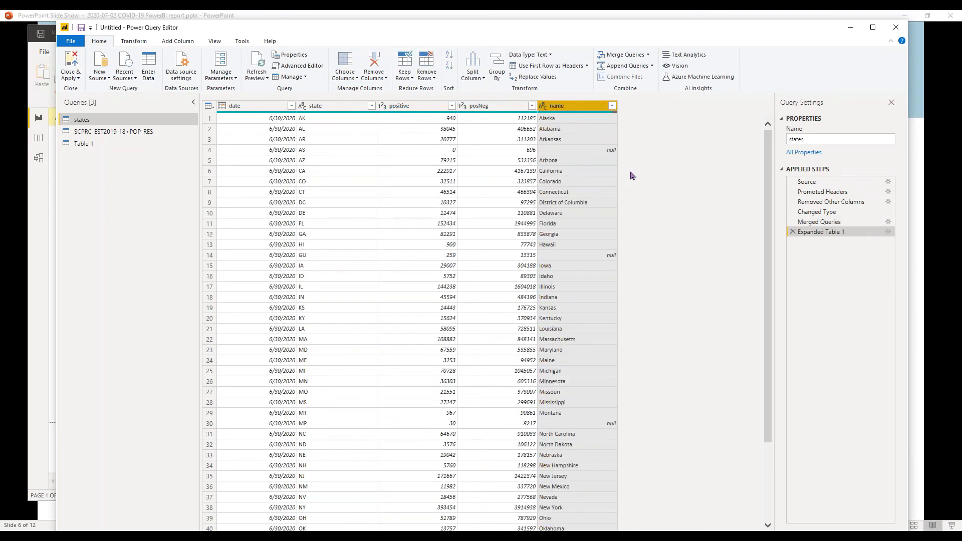
Merge SCPRC-EST2019-18+POP-RES into the states query with a Left Outer join, matching name to NAME.
{"action": "left_click", "coordinate": [638, 59]}
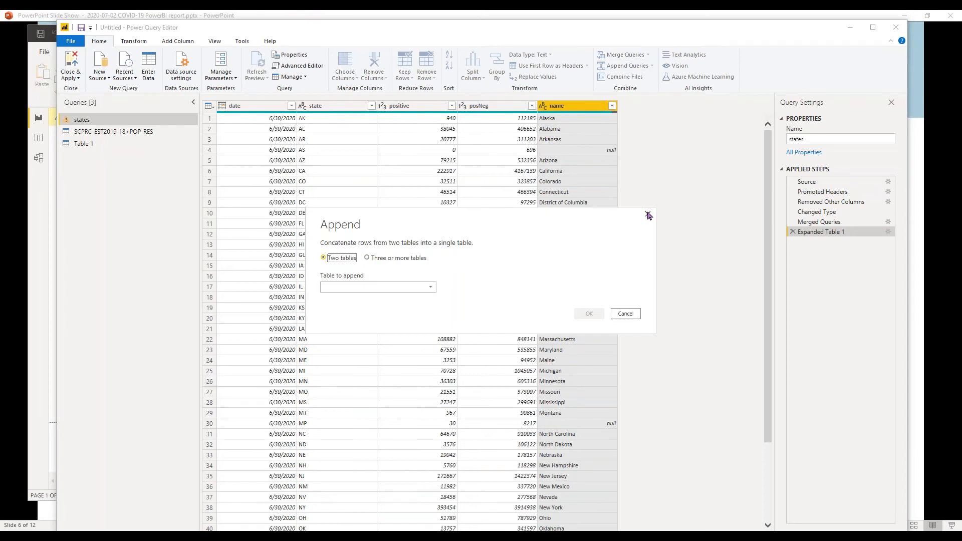
{"action": "left_click", "coordinate": [649, 214]}
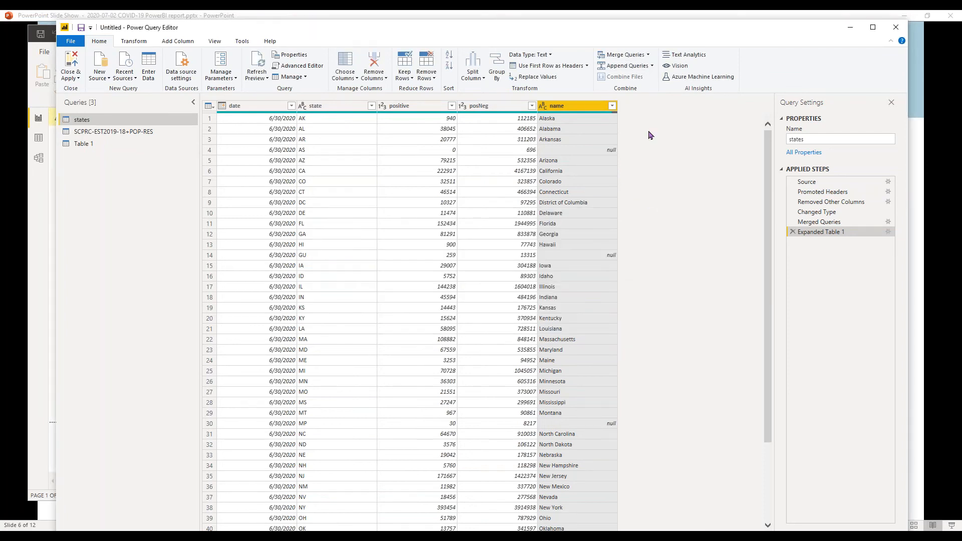
{"action": "left_click", "coordinate": [643, 59]}
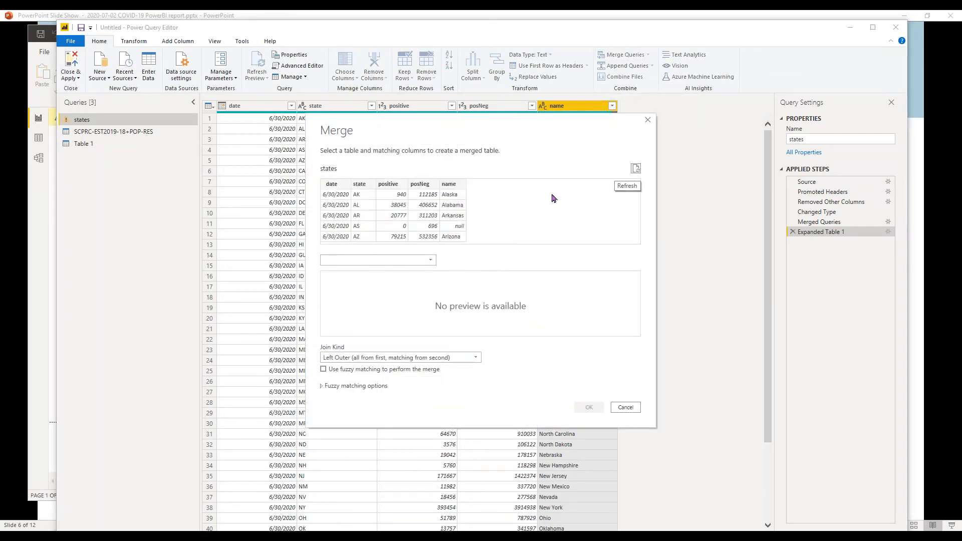
{"action": "left_click", "coordinate": [419, 260]}
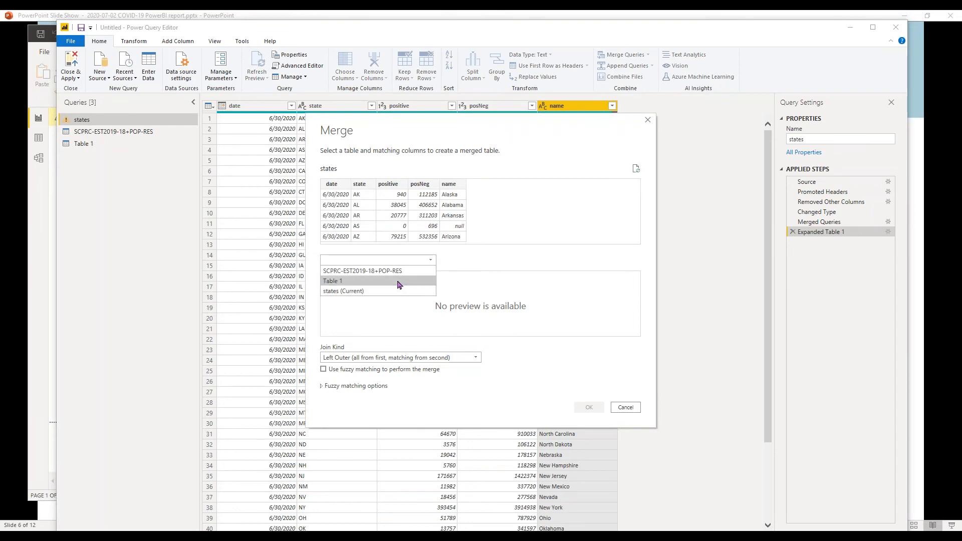
{"action": "left_click", "coordinate": [398, 271]}
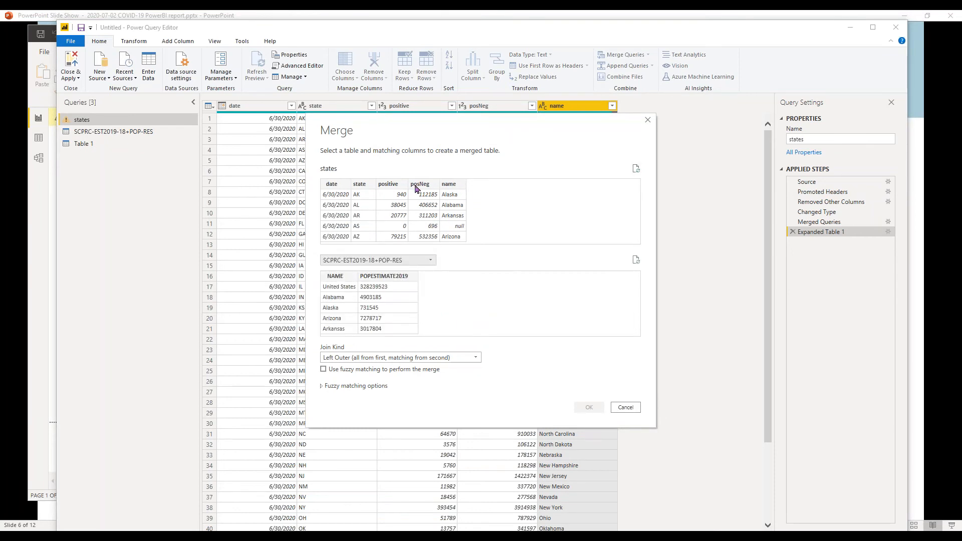
{"action": "left_click", "coordinate": [455, 186]}
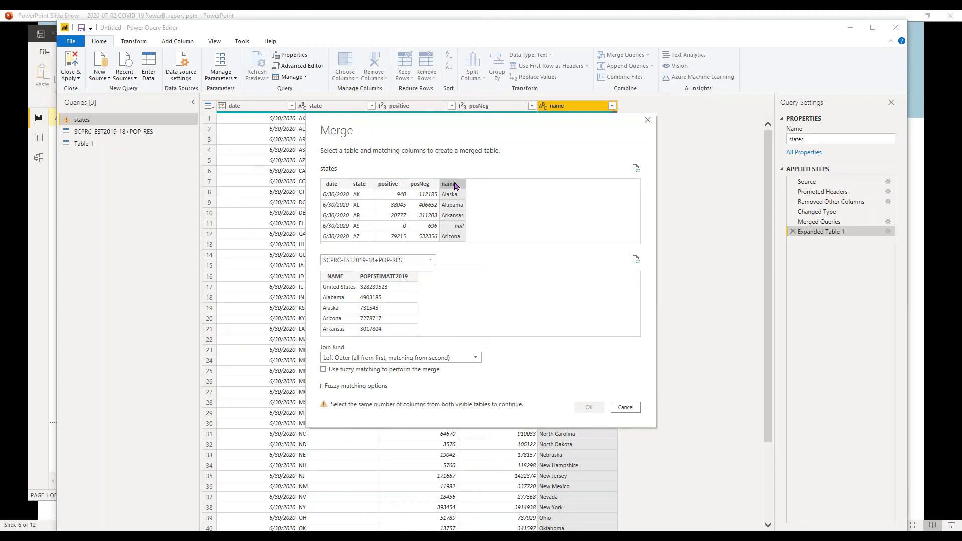
{"action": "left_click", "coordinate": [344, 277]}
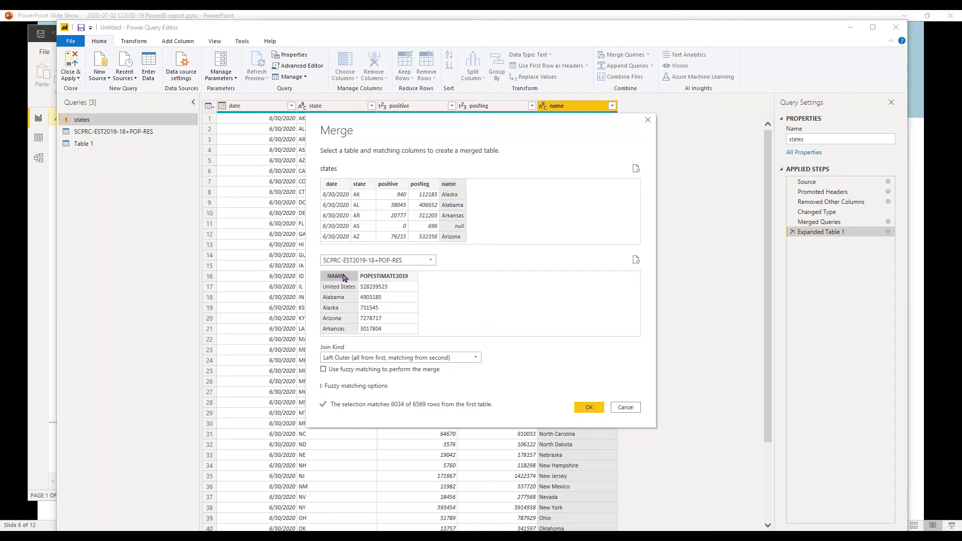
{"action": "left_click", "coordinate": [588, 408]}
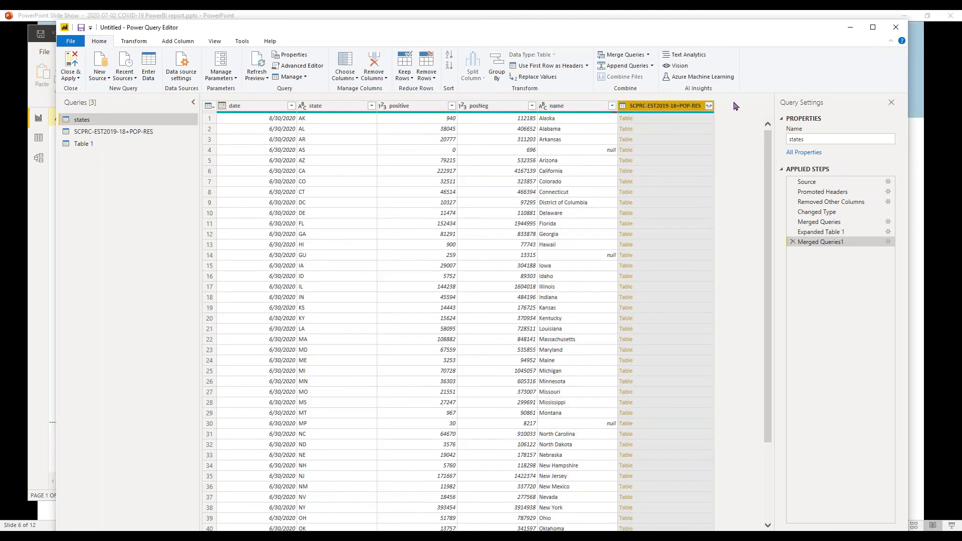
Expand only POPESTIMATE2019 from the merged SCPRC-EST2019-18+POP-RES column and rename the resulting column population.
{"action": "left_click", "coordinate": [709, 108]}
{"action": "left_click", "coordinate": [709, 106]}
{"action": "left_click", "coordinate": [564, 166]}
{"action": "left_click", "coordinate": [640, 229]}
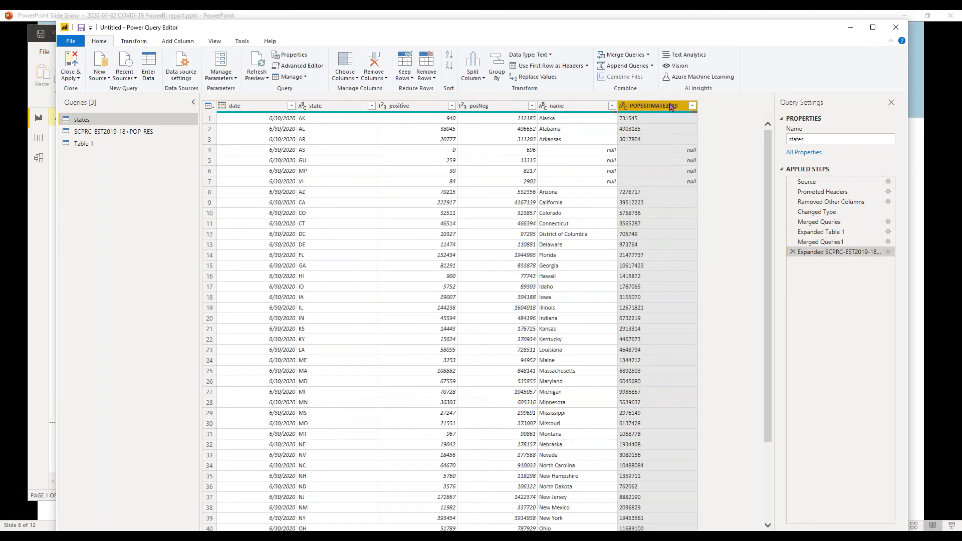
{"action": "double_click", "coordinate": [671, 106]}
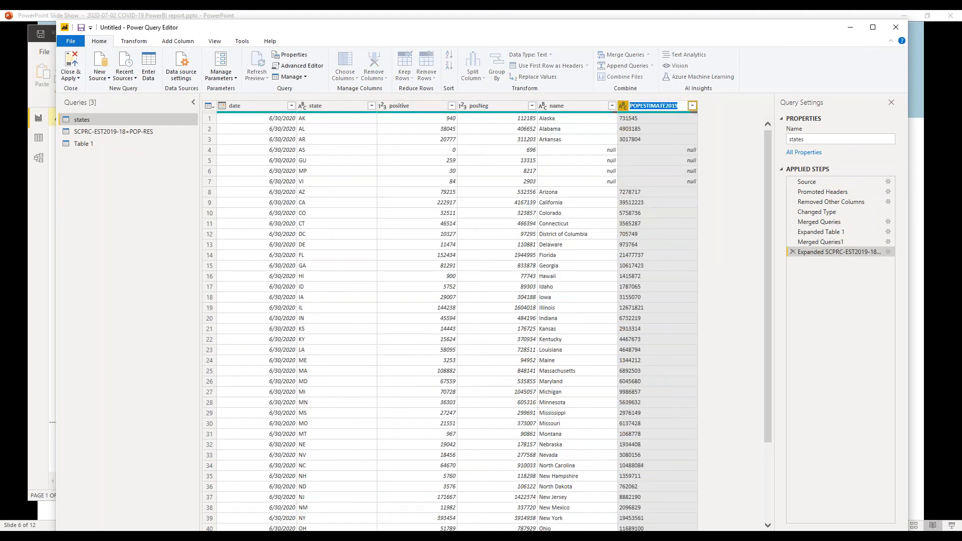
{"action": "type", "text": "Population"}
{"action": "key", "text": "Return"}
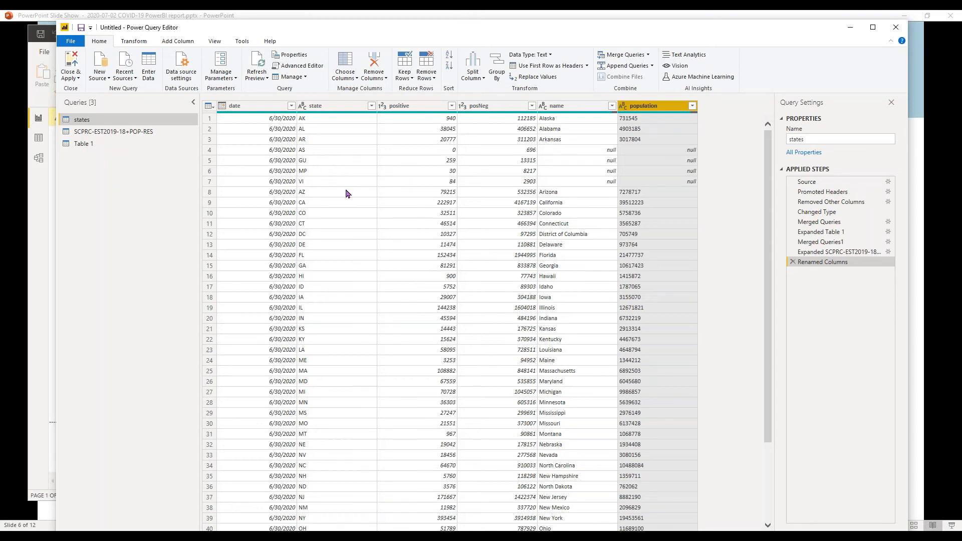
Filter out the states rows with an empty population, and apply the query changes to the report.
{"action": "left_click", "coordinate": [672, 151]}
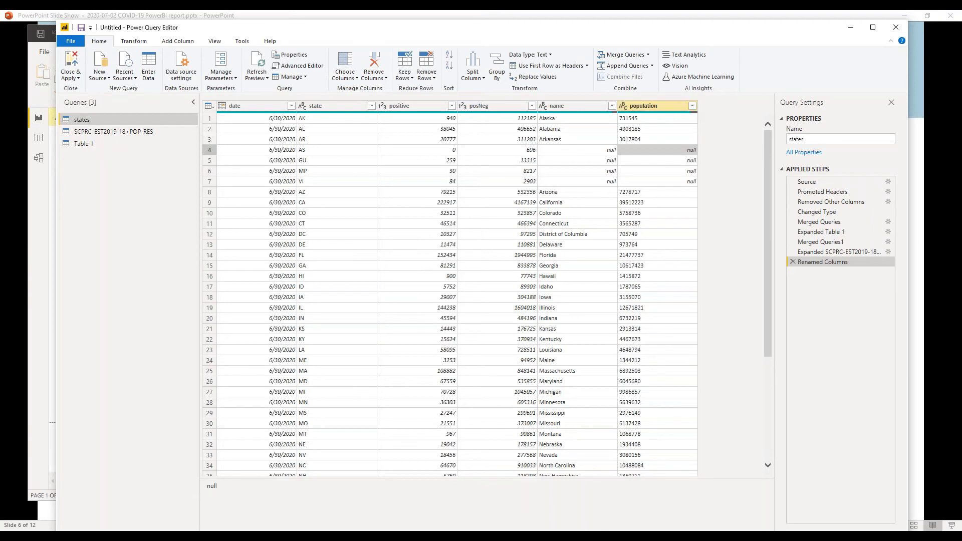
{"action": "left_click", "coordinate": [693, 106]}
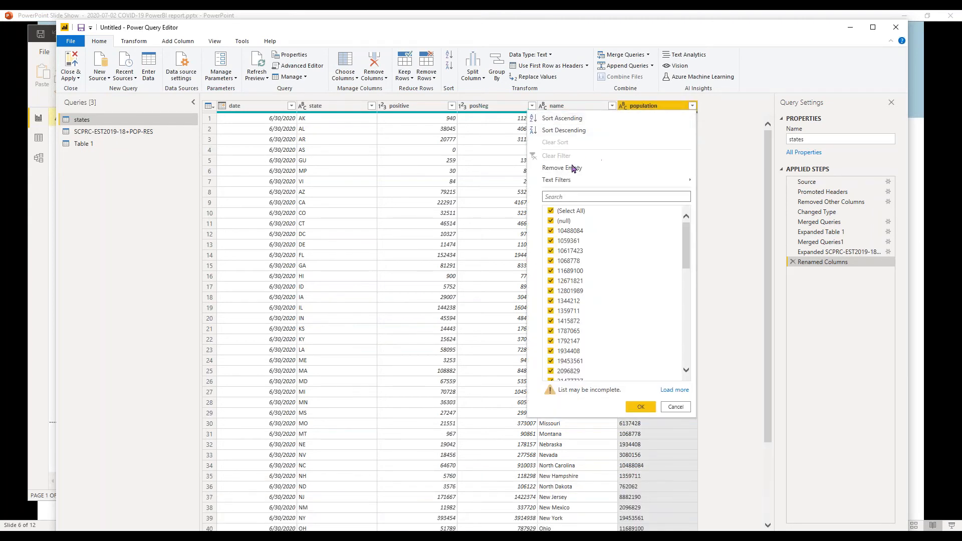
{"action": "left_click", "coordinate": [574, 172]}
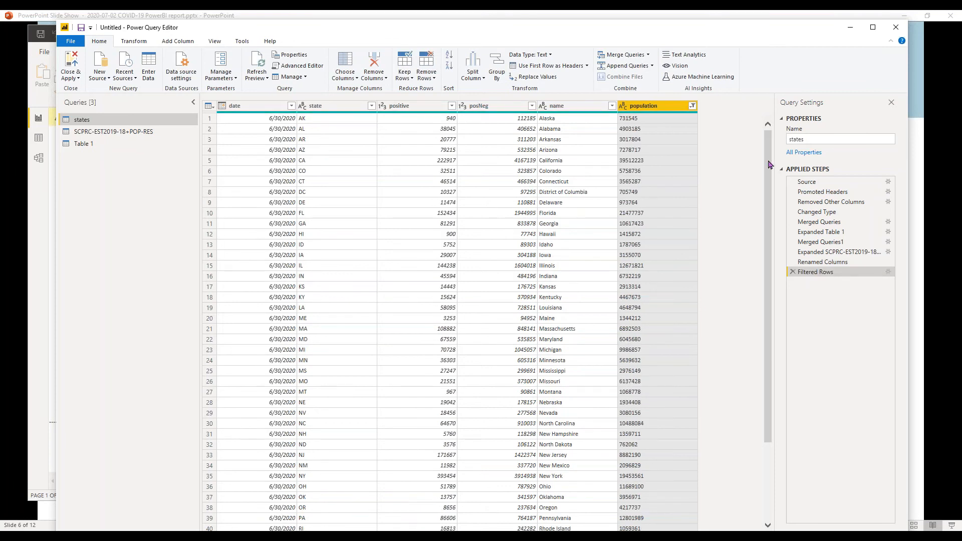
{"action": "left_click", "coordinate": [73, 68]}
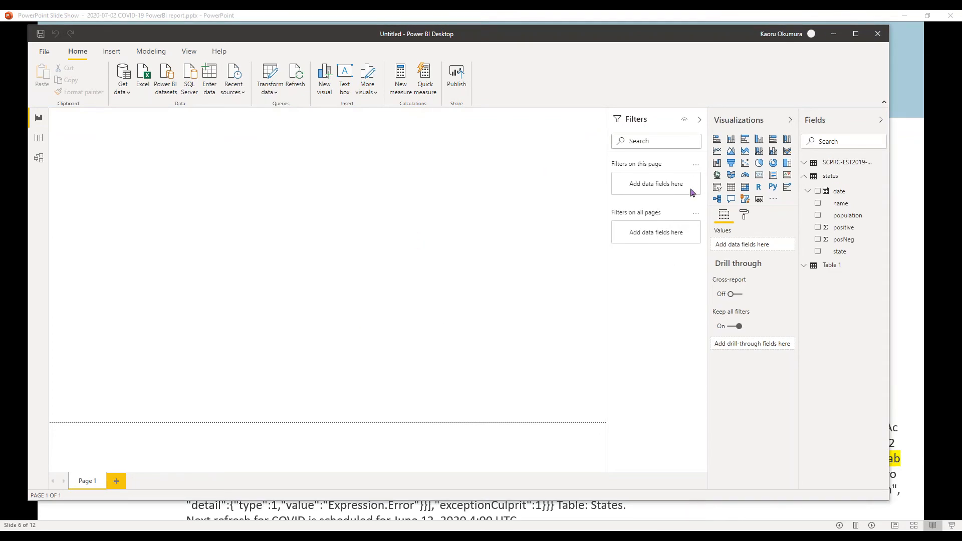
Add a table visual to Page 1, move it slightly down and enlarge it to about half the canvas width.
{"action": "left_click", "coordinate": [731, 188]}
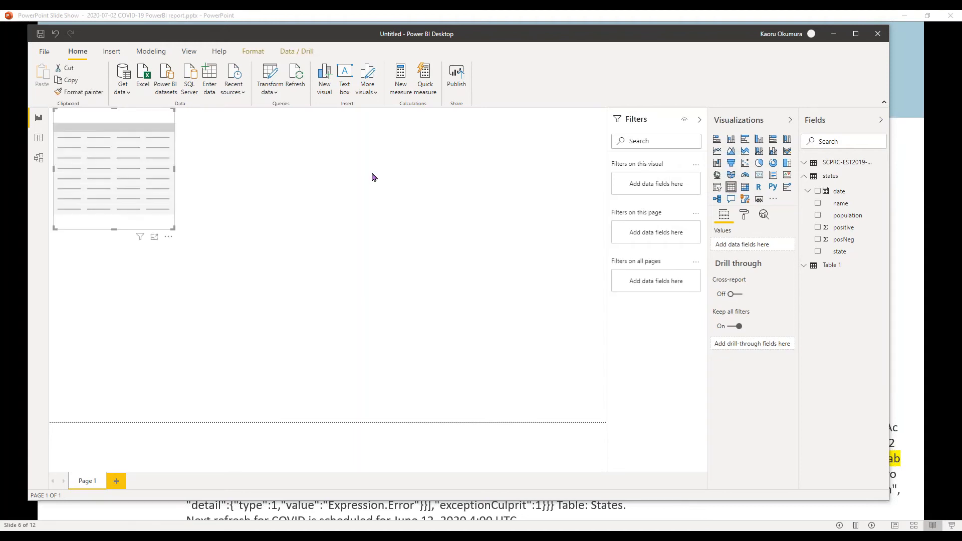
{"action": "left_click_drag", "start_coordinate": [137, 127], "coordinate": [128, 173]}
{"action": "left_click_drag", "start_coordinate": [166, 278], "coordinate": [353, 357]}
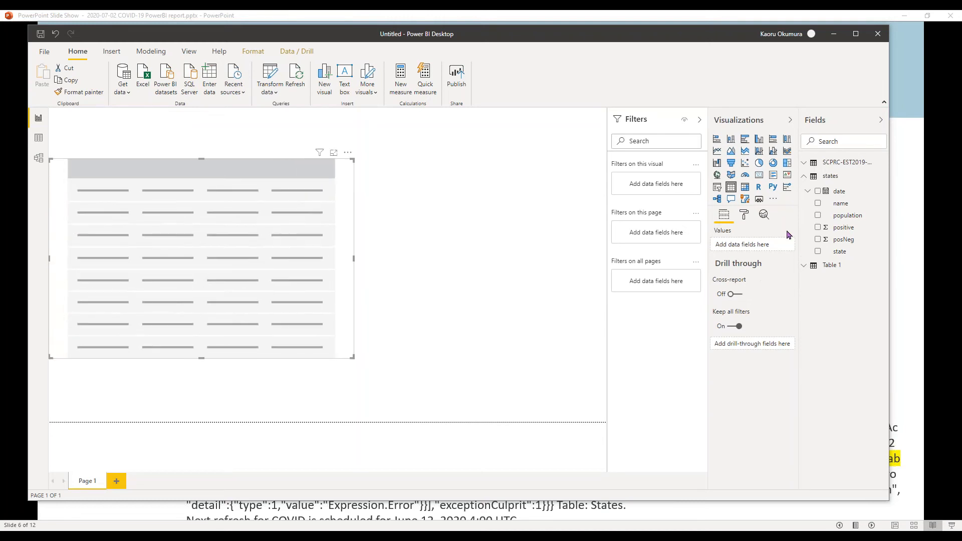
Show the name, population and positive fields of states in the table visual.
{"action": "left_click", "coordinate": [818, 204]}
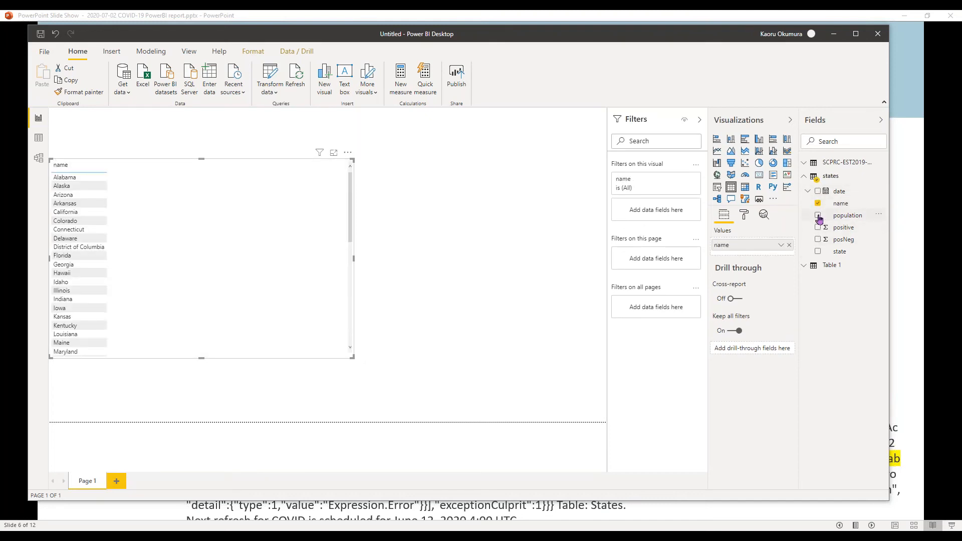
{"action": "left_click", "coordinate": [818, 216]}
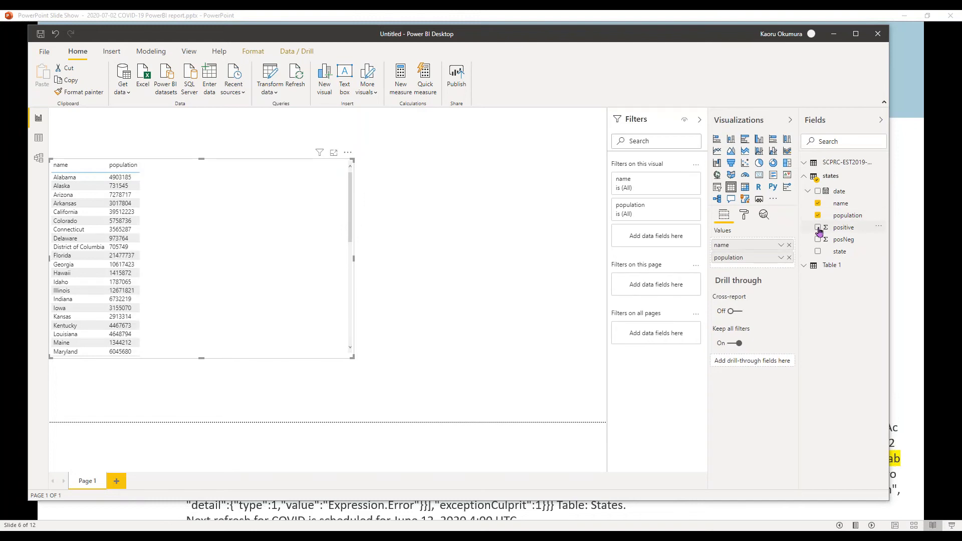
{"action": "left_click", "coordinate": [819, 229]}
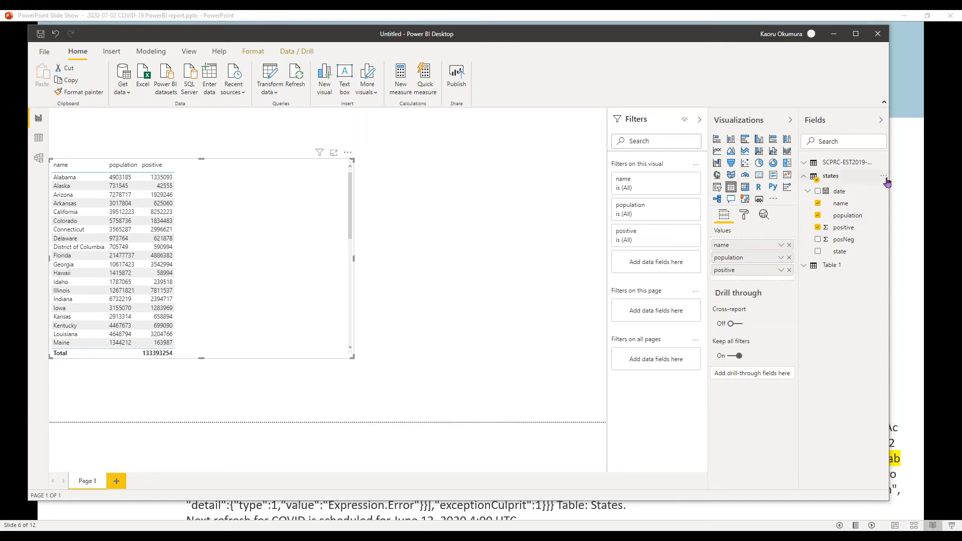
Start a calculated column named Latest in the states table, with the variable line VAR baseState = [state].
{"action": "left_click", "coordinate": [885, 177]}
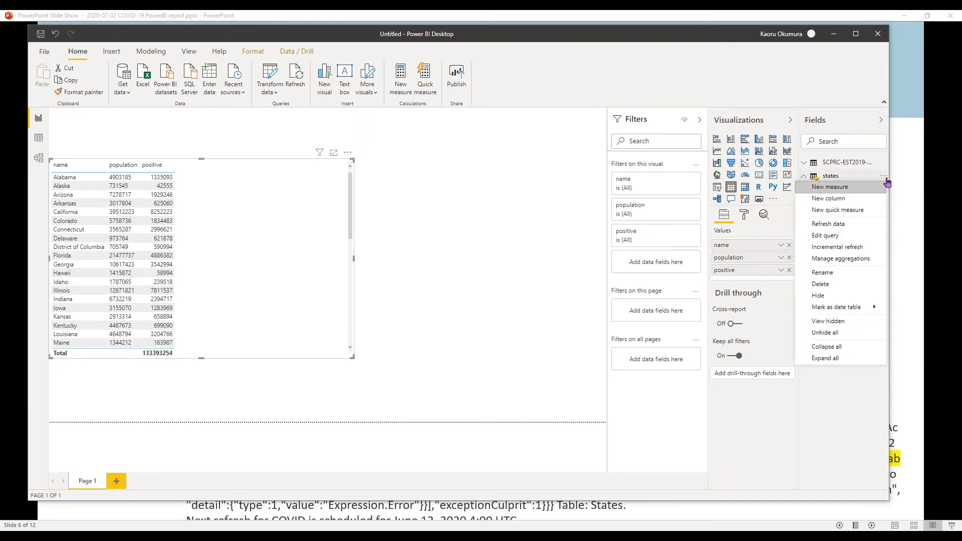
{"action": "left_click", "coordinate": [835, 199]}
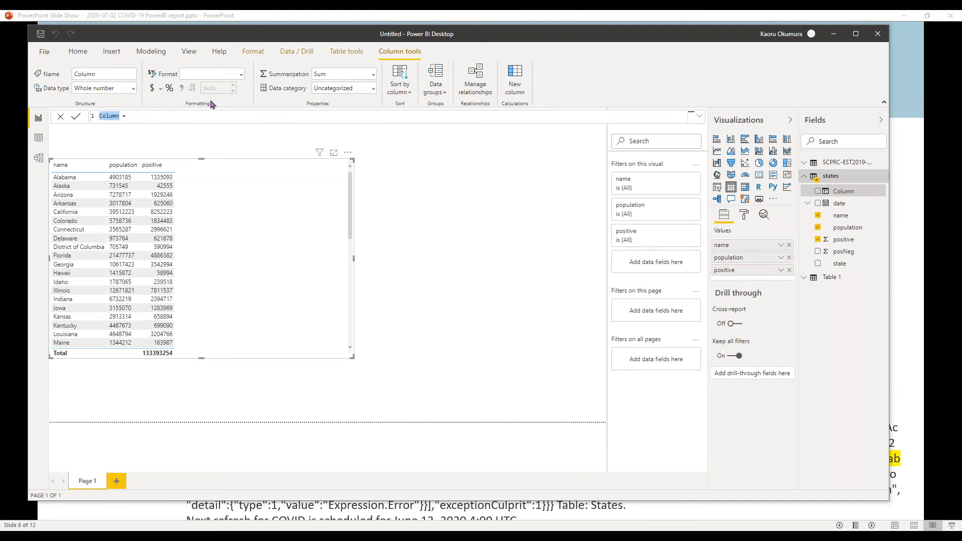
{"action": "type", "text": "Latest"}
{"action": "key", "text": "shift+Return"}
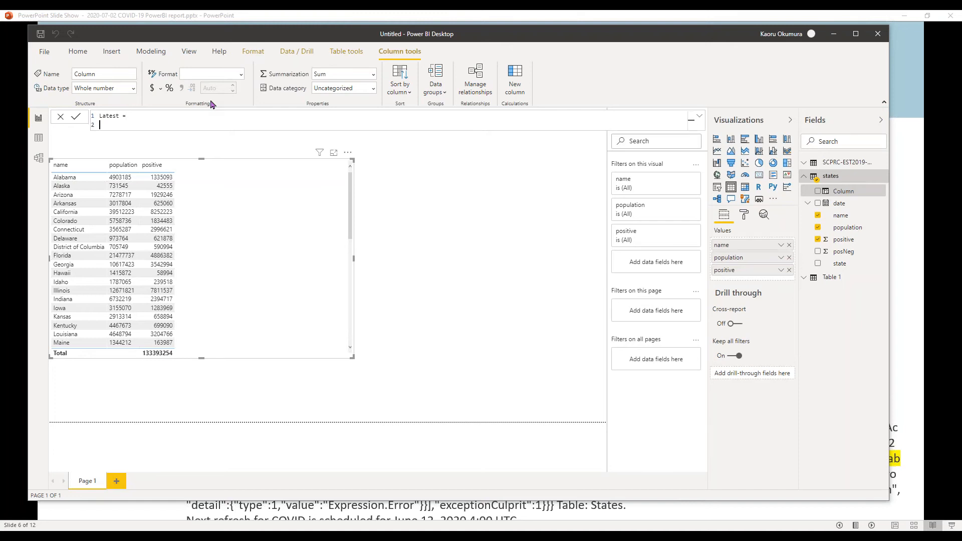
{"action": "type", "text": "VA"}
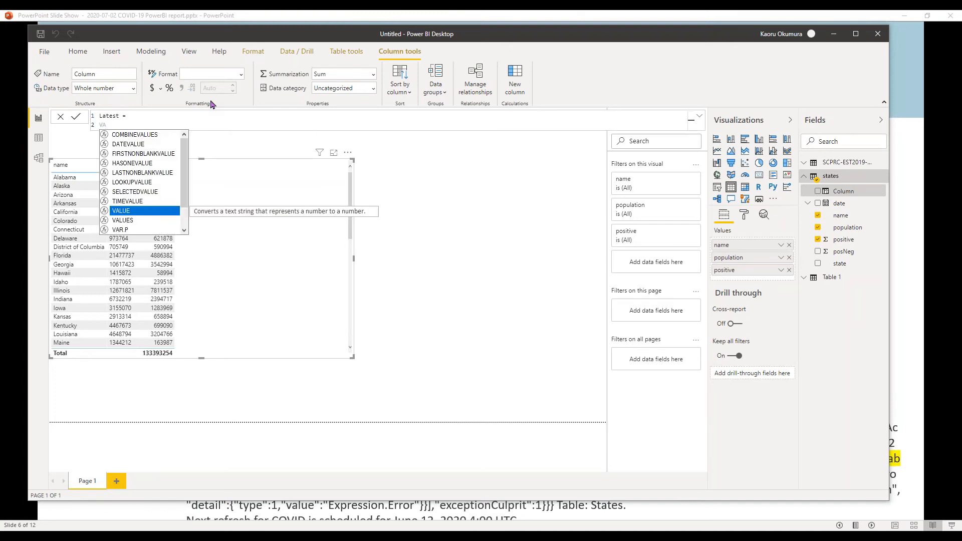
{"action": "type", "text": "R"}
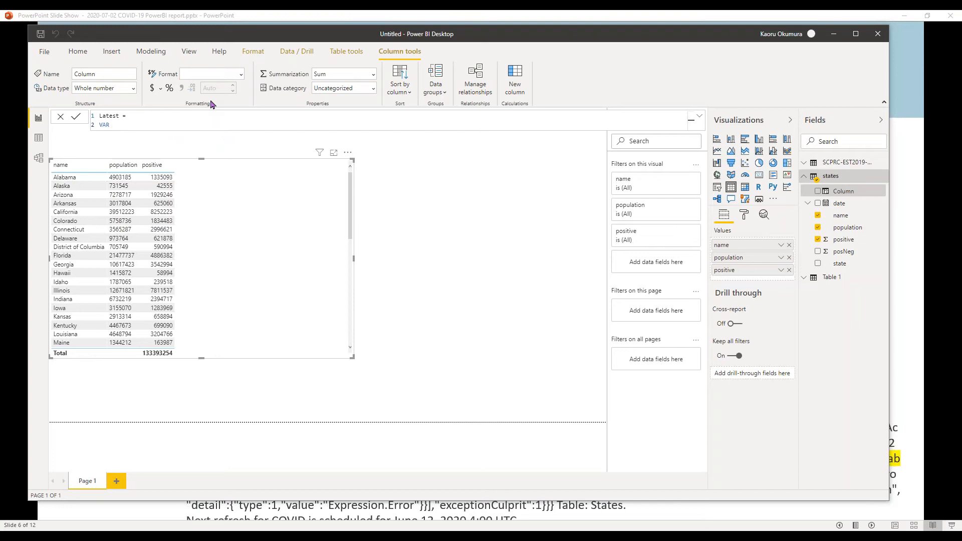
{"action": "type", "text": "baseState = [state"}
{"action": "key", "text": "BackSpace"}
{"action": "type", "text": "te]"}
{"action": "key", "text": "shift+Return"}
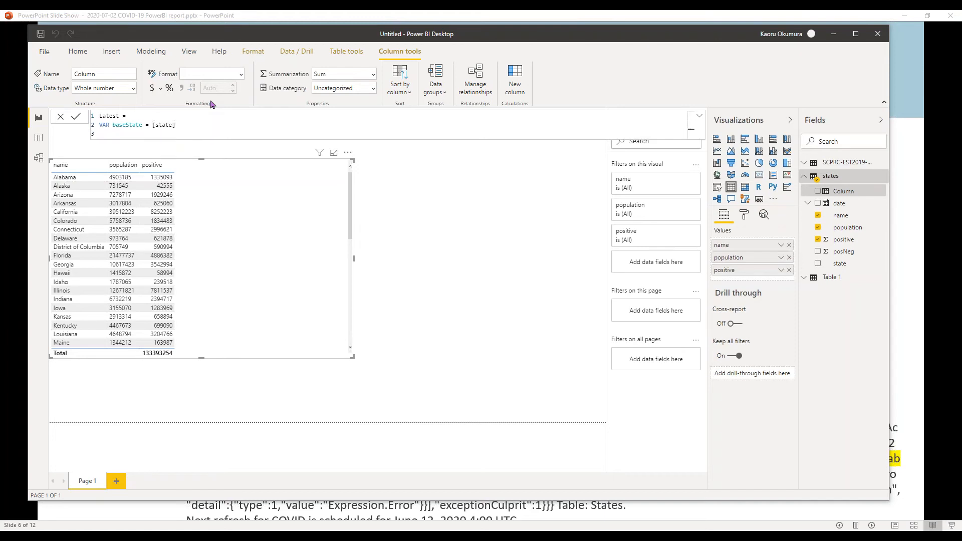
Begin the Latest column's result line with RETURN IF([date]=MAXX(.
{"action": "type", "text": "RETURN IF("}
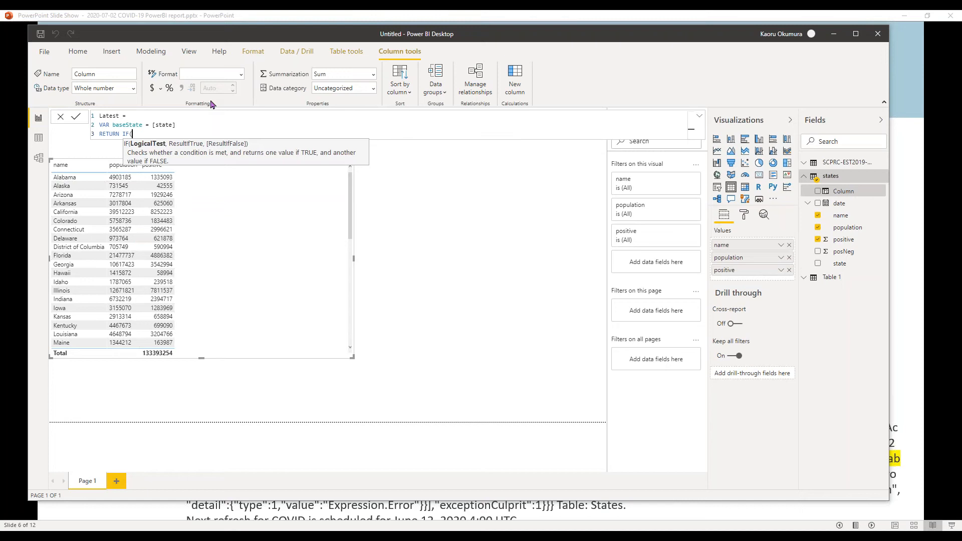
{"action": "type", "text": "[date]"}
{"action": "key", "text": "BackSpace"}
{"action": "type", "text": "]"}
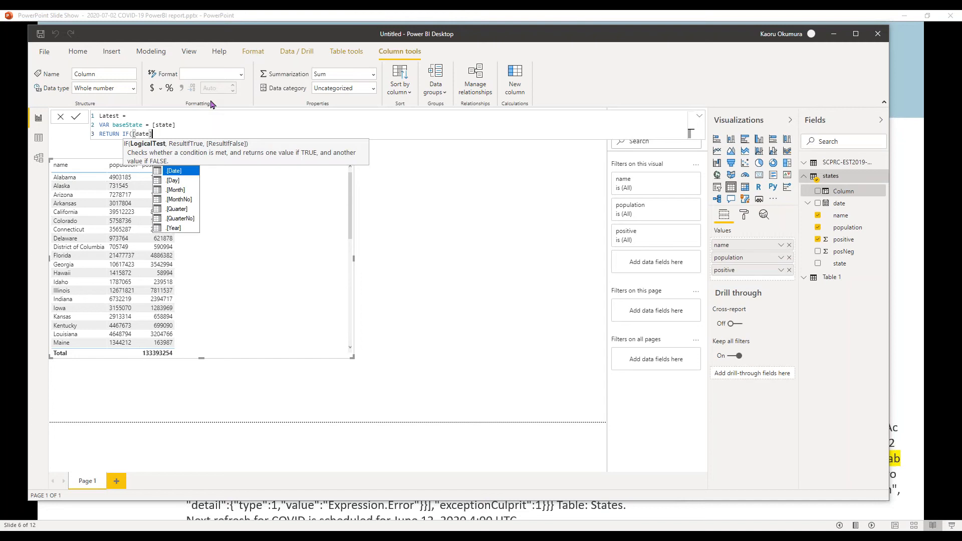
{"action": "type", "text": "="}
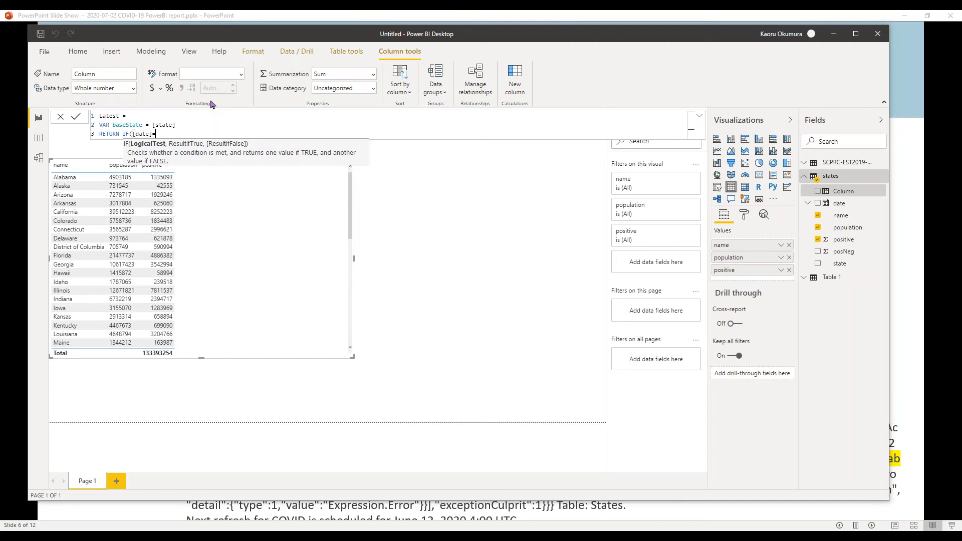
{"action": "type", "text": "MA"}
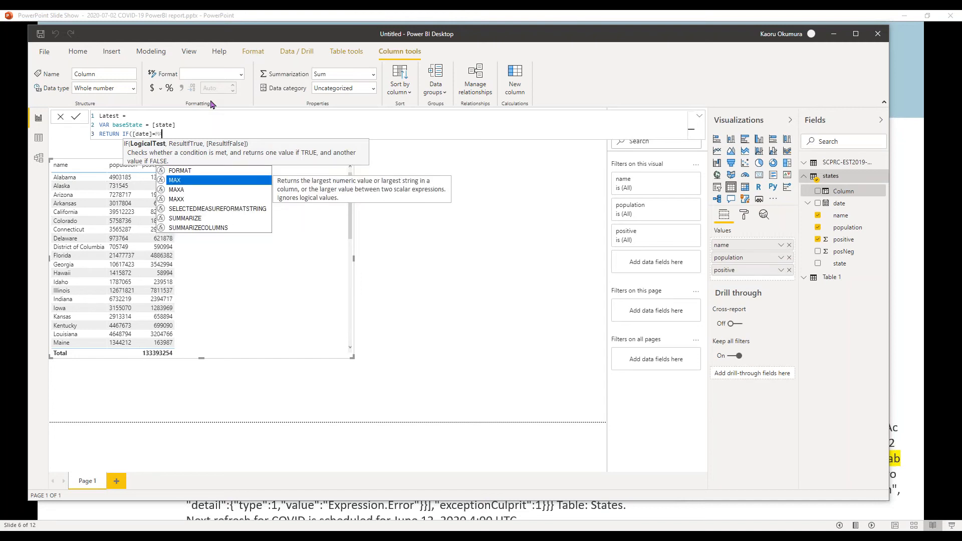
{"action": "type", "text": "X"}
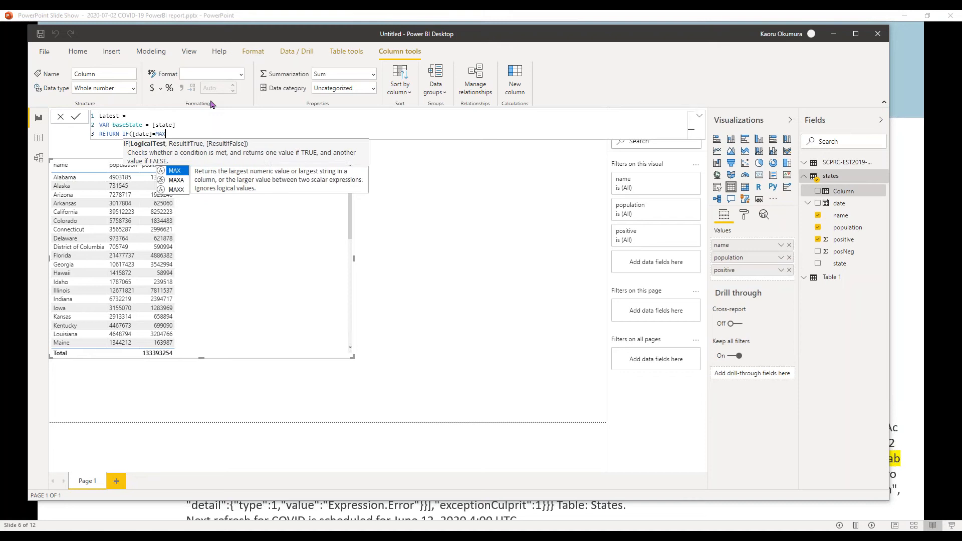
{"action": "type", "text": "X"}
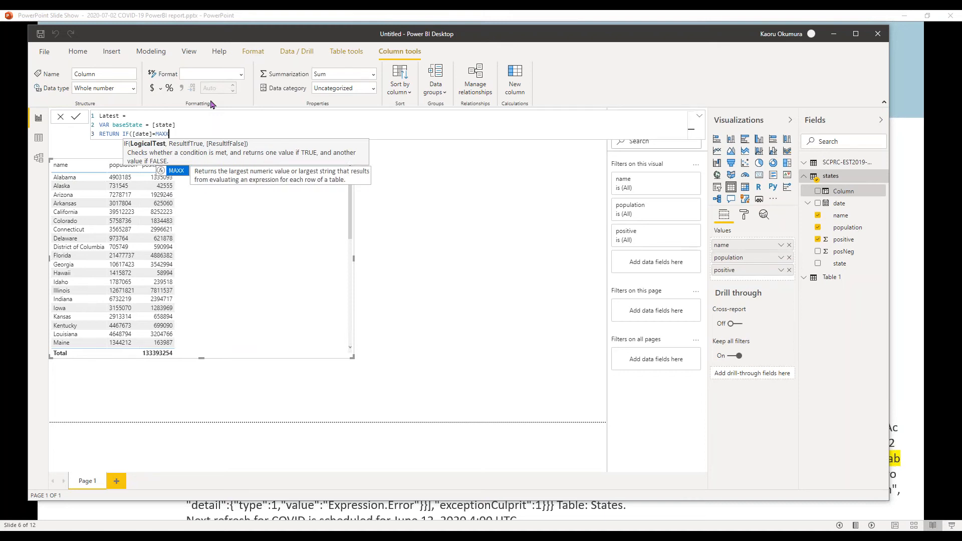
{"action": "type", "text": "("}
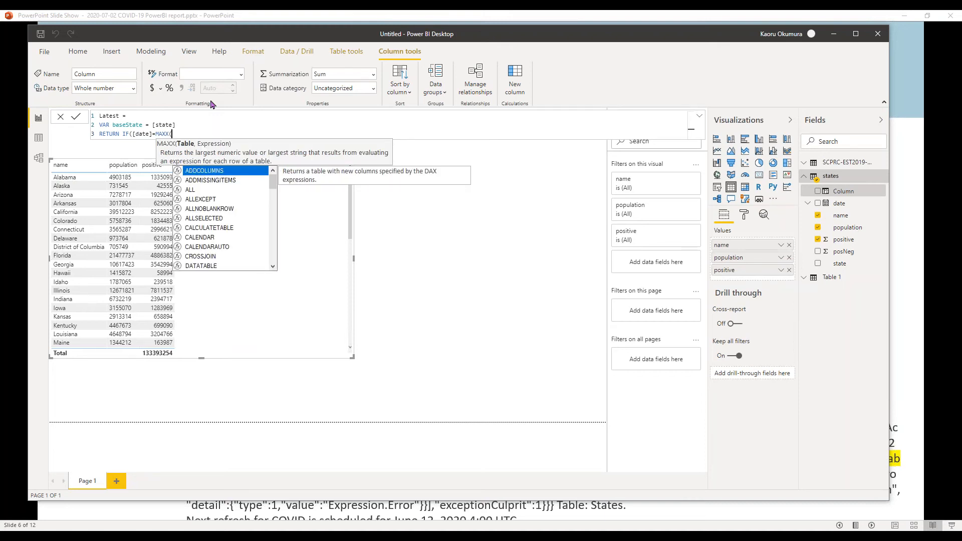
Supply FILTER('states',[state]=baseState) as the table argument of MAXX in the Latest formula.
{"action": "type", "text": "FILTER("}
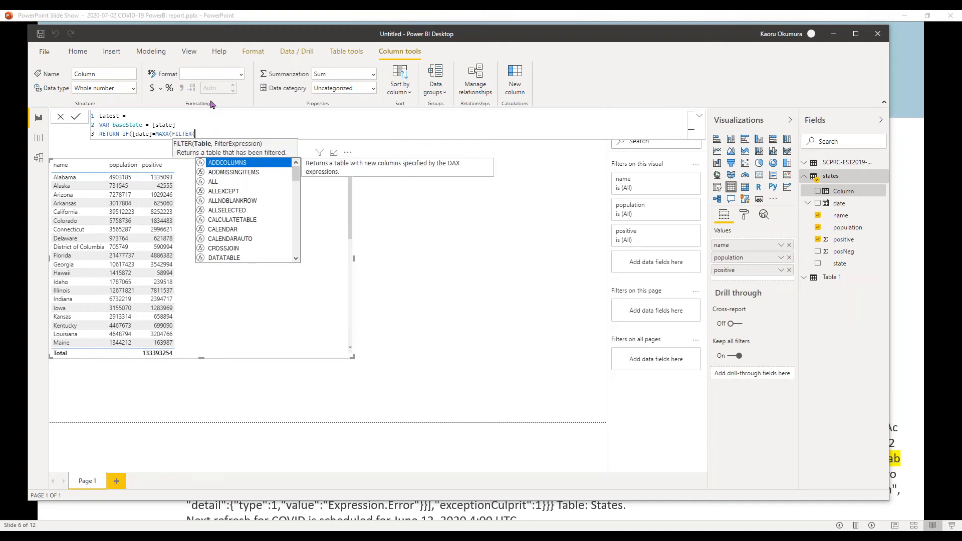
{"action": "type", "text": "'st"}
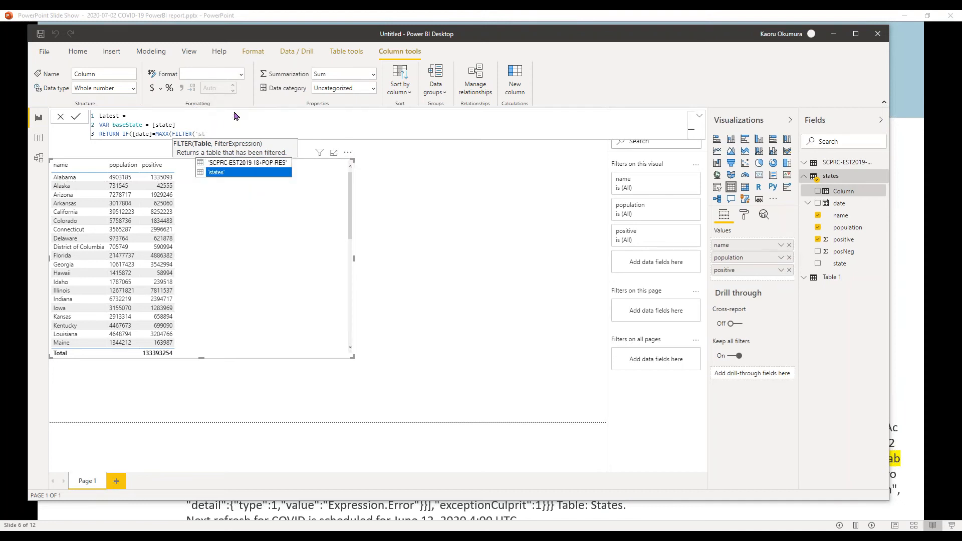
{"action": "left_click", "coordinate": [223, 178]}
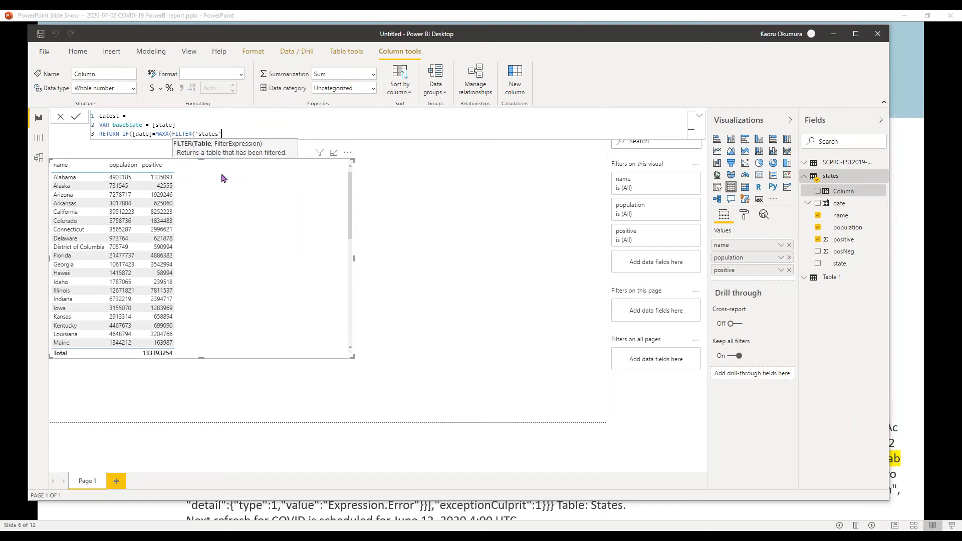
{"action": "type", "text": ",["}
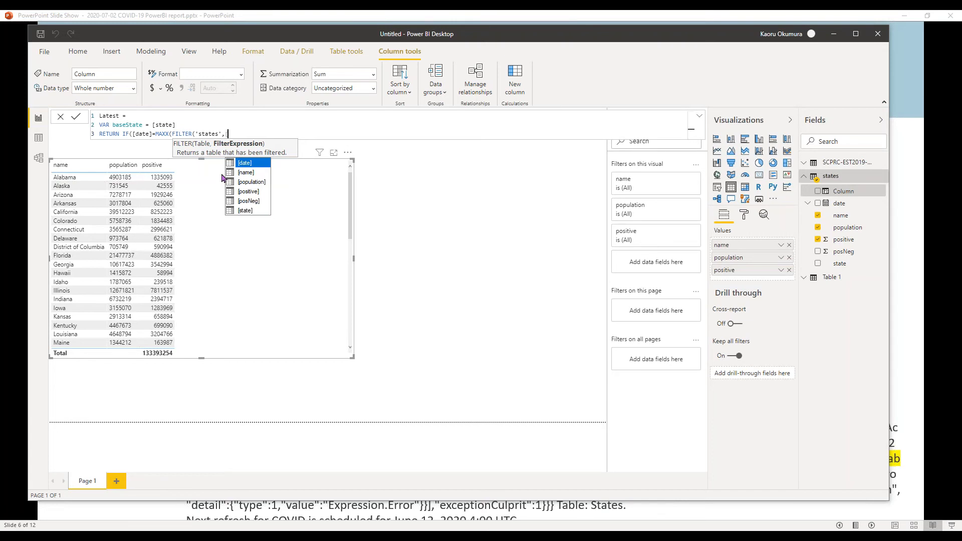
{"action": "type", "text": "sta"}
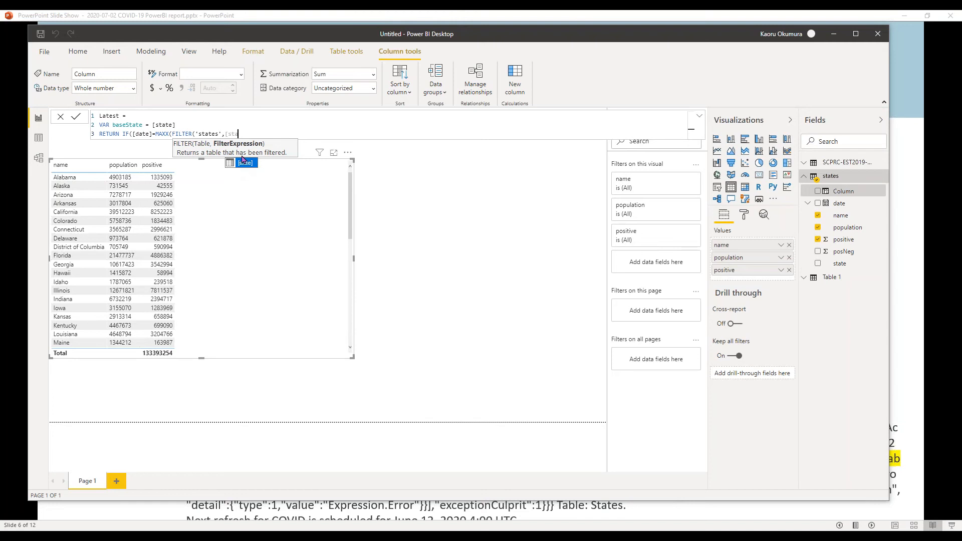
{"action": "left_click", "coordinate": [244, 163]}
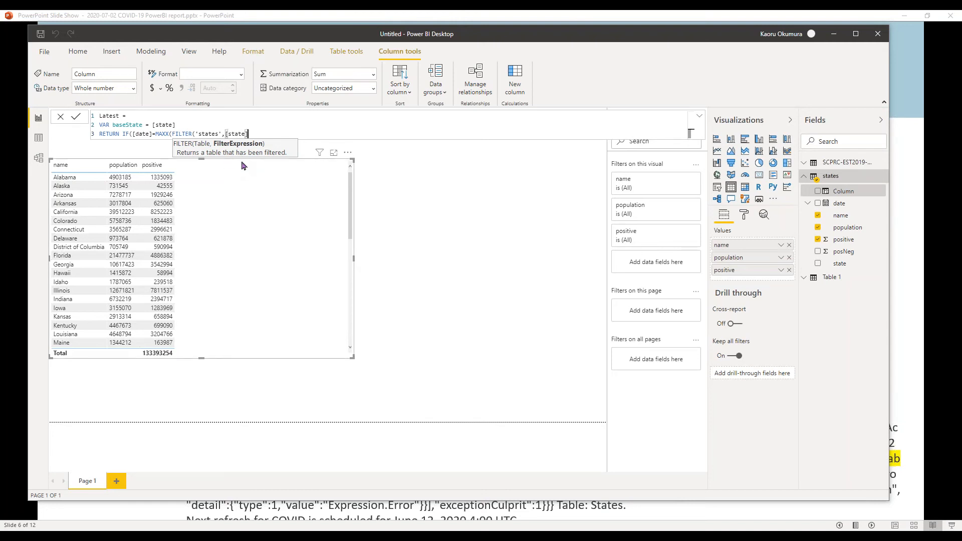
{"action": "scroll", "coordinate": [243, 165], "scroll_direction": "down", "scroll_amount": 1}
{"action": "type", "text": "=bas"}
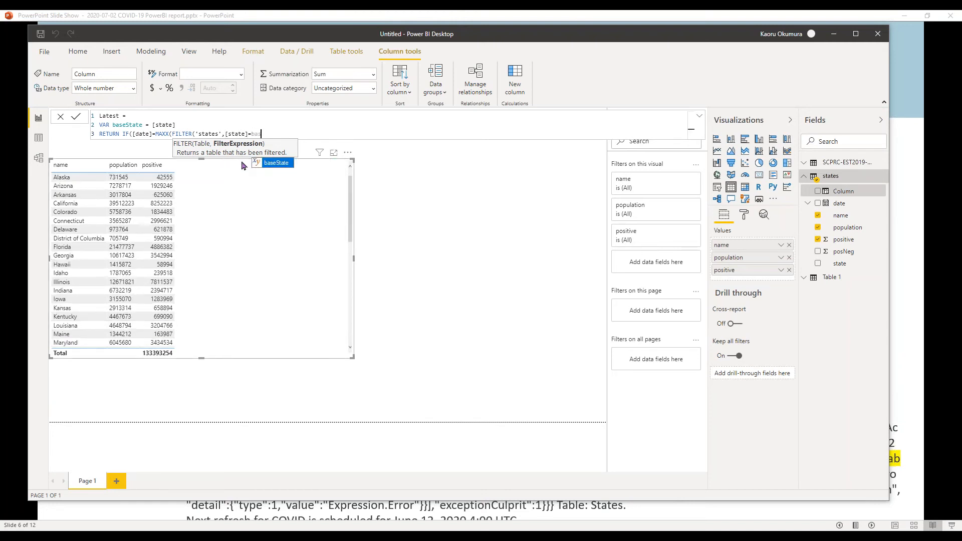
{"action": "scroll", "coordinate": [243, 166], "scroll_direction": "down", "scroll_amount": 1}
{"action": "type", "text": "se"}
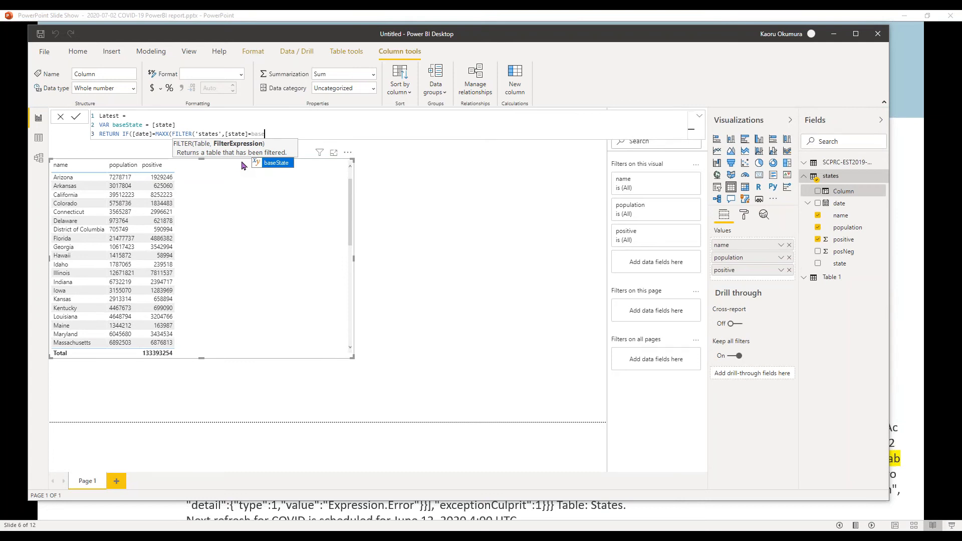
{"action": "left_click", "coordinate": [270, 165]}
{"action": "type", "text": "),"}
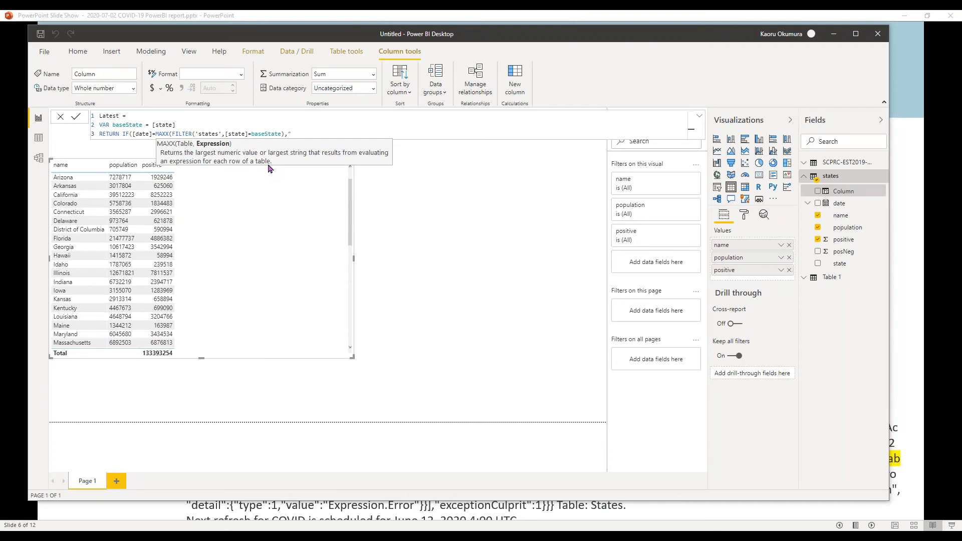
Complete the Latest formula with 'states'[date] as the MAXX expression and 'true' and 'false' as the IF results.
{"action": "type", "text": " 'State"}
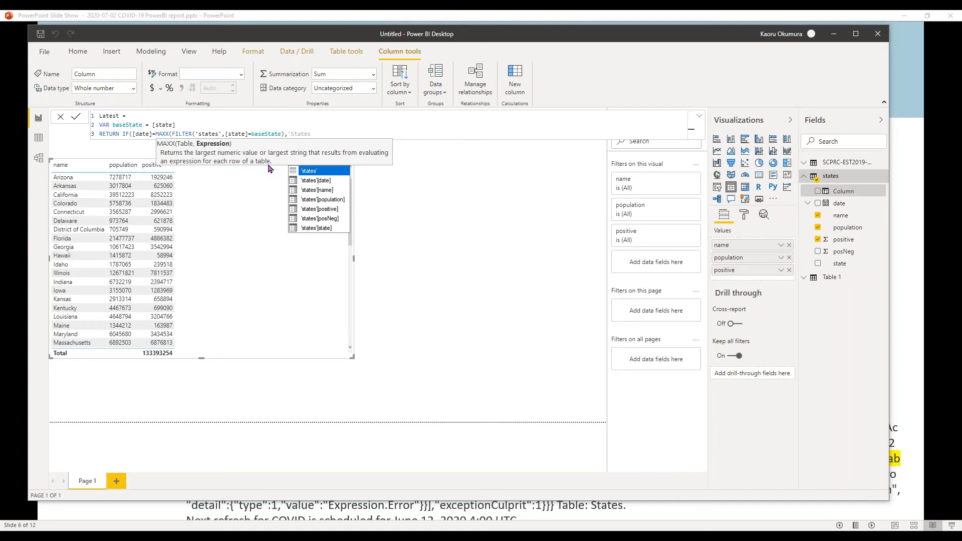
{"action": "type", "text": "s"}
{"action": "left_click", "coordinate": [309, 182]}
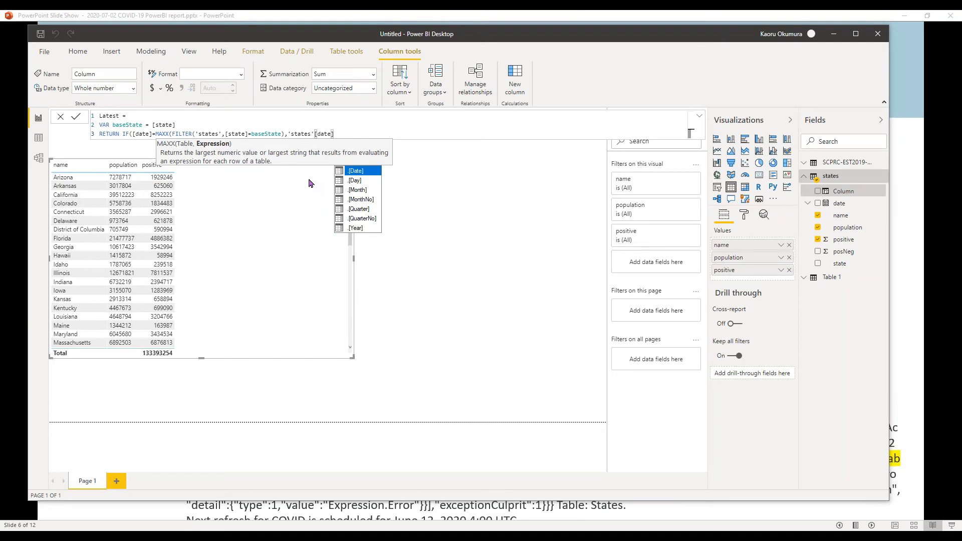
{"action": "type", "text": "),"}
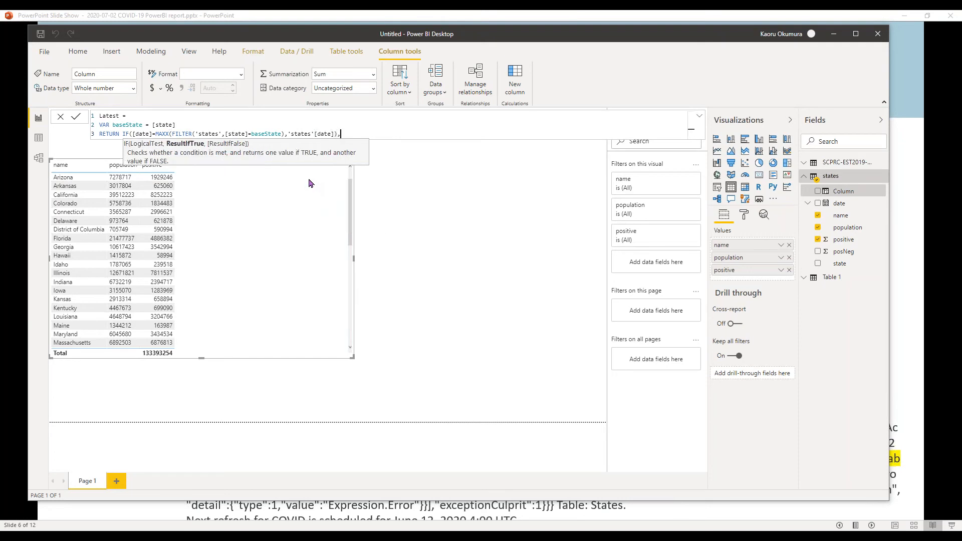
{"action": "type", "text": "'true',"}
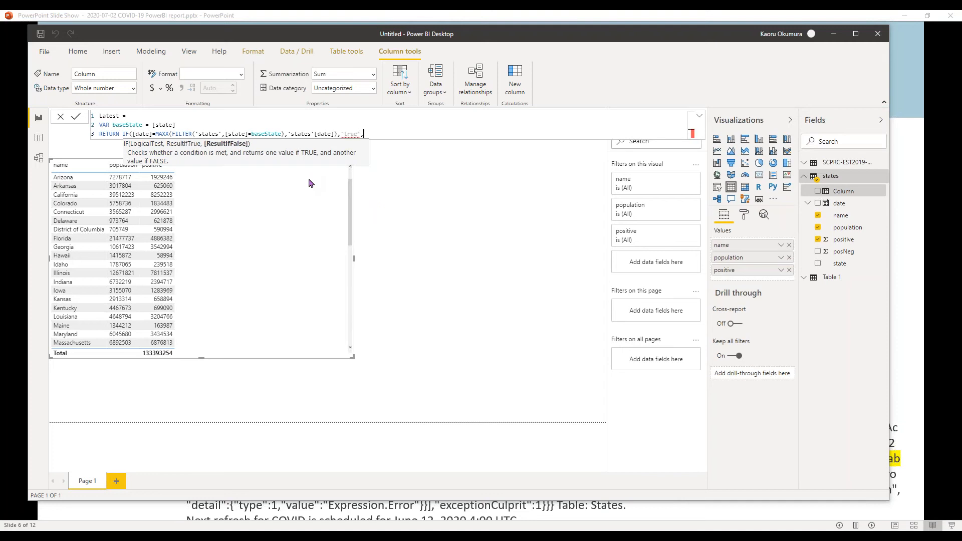
{"action": "type", "text": "'false')"}
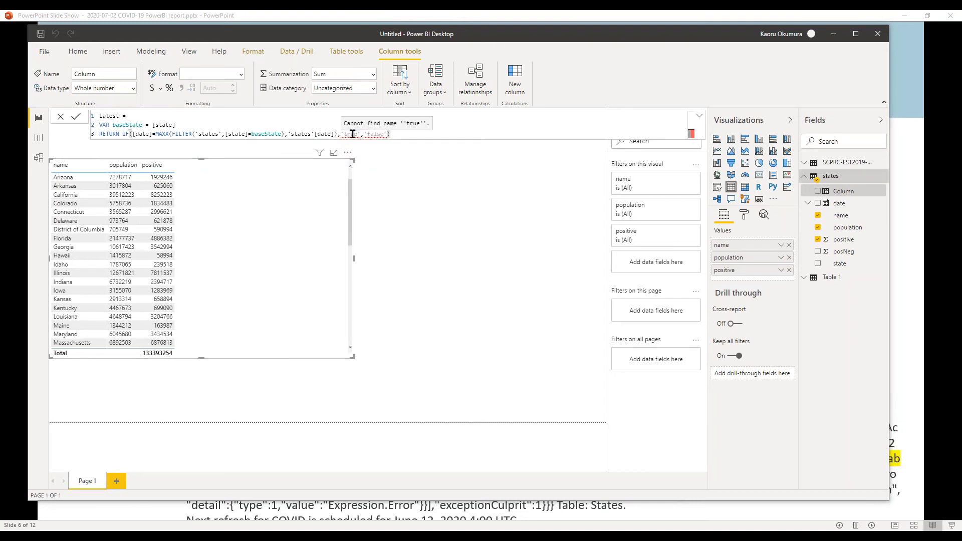
Replace the single quotes around true and false in the Latest formula with double quotes.
{"action": "double_click", "coordinate": [353, 134]}
{"action": "key", "text": "Left"}
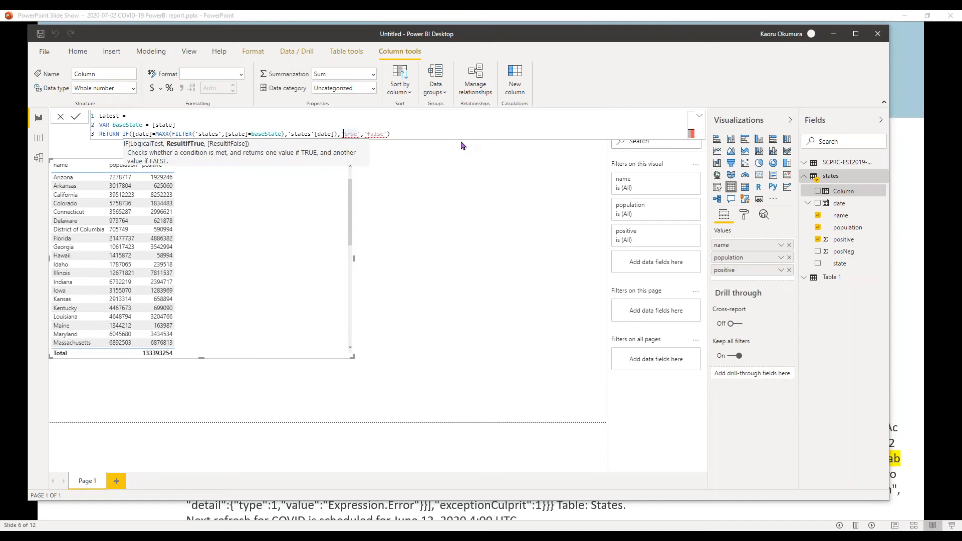
{"action": "key", "text": "BackSpace"}
{"action": "type", "text": "\""}
{"action": "key", "text": "Right"}
{"action": "key", "text": "Right"}
{"action": "key", "text": "Right"}
{"action": "key", "text": "Right"}
{"action": "key", "text": "Delete"}
{"action": "type", "text": "\""}
{"action": "key", "text": "Right"}
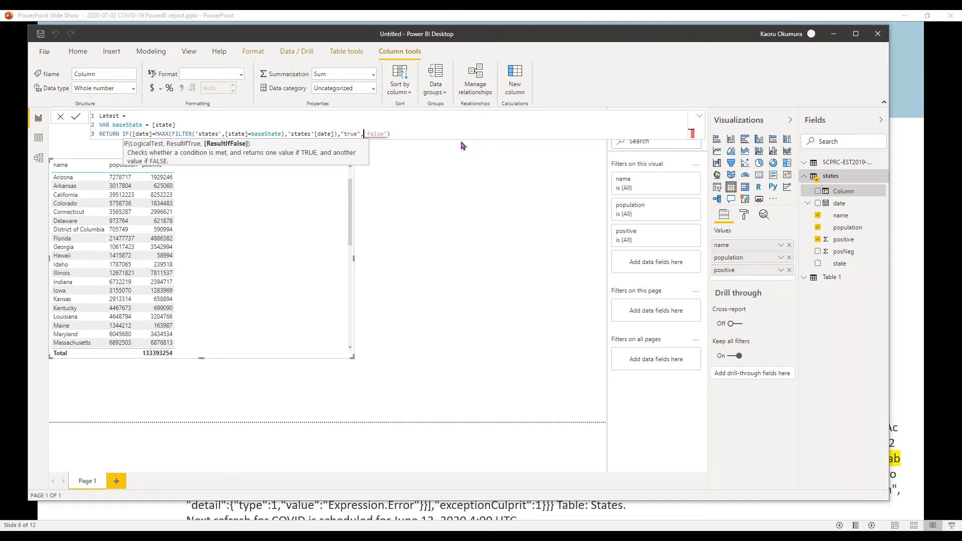
{"action": "key", "text": "BackSpace"}
{"action": "key", "text": "Delete"}
{"action": "type", "text": "\""}
{"action": "key", "text": "Right"}
{"action": "key", "text": "Delete"}
{"action": "type", "text": "\""}
{"action": "key", "text": "Right"}
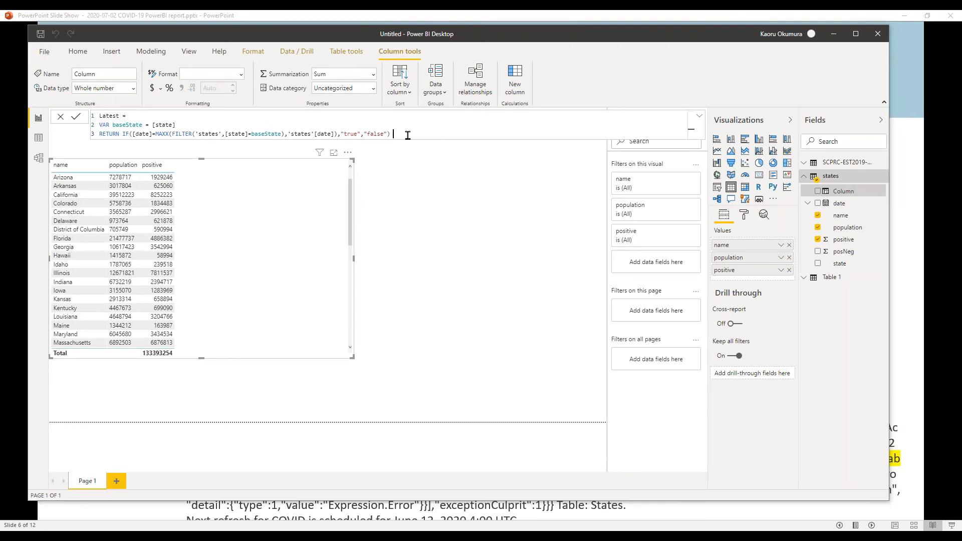
Commit the Latest column and add it to the table visual.
{"action": "key", "text": "Return"}
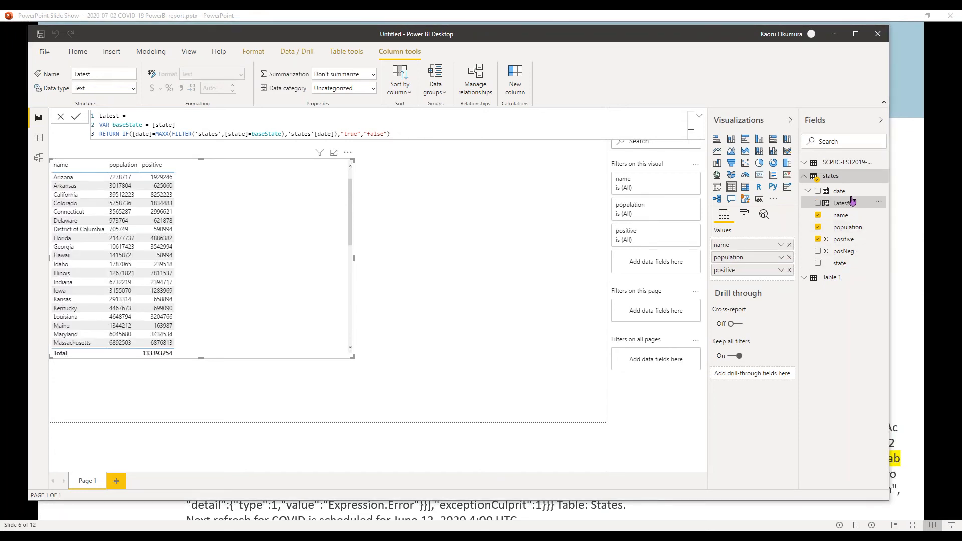
{"action": "left_click_drag", "start_coordinate": [846, 204], "coordinate": [225, 221]}
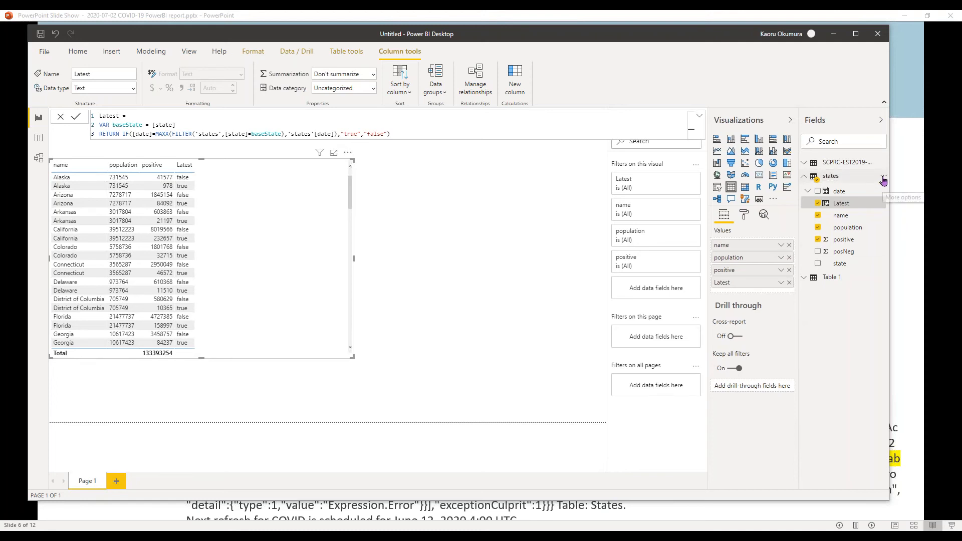
Create a states column Case Metrics returning the state's 7-day positiveIncrease / states[population] * 100000 / 7, and add it to the table visual.
{"action": "left_click", "coordinate": [884, 180]}
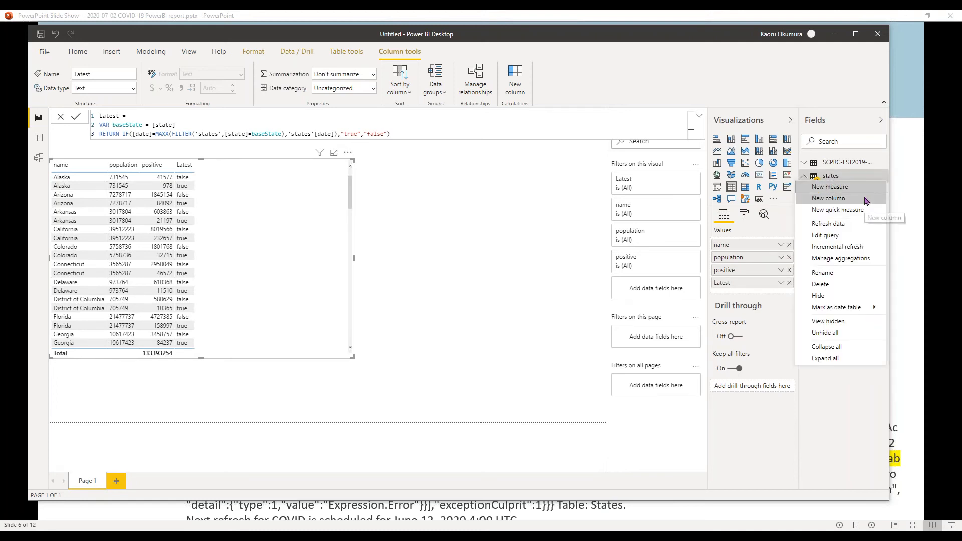
{"action": "left_click", "coordinate": [867, 199]}
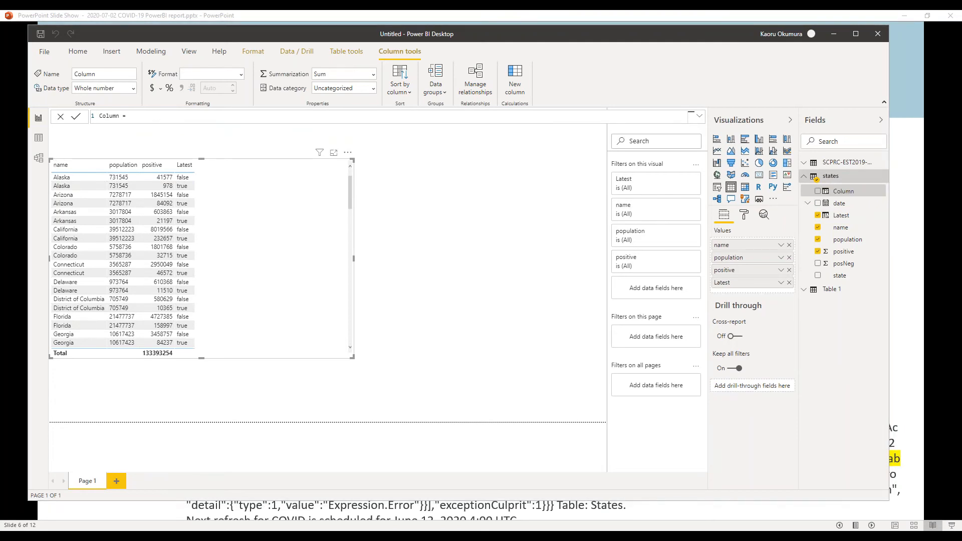
{"action": "left_click_drag", "start_coordinate": [329, 117], "coordinate": [102, 115]}
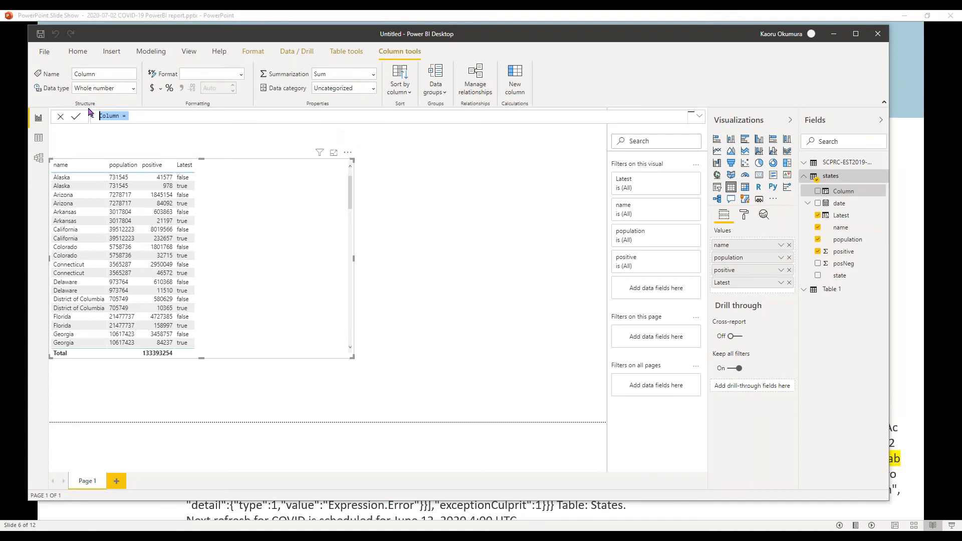
{"action": "type", "text": "Case Metrics = VAR baseDate = DATEADD(states[date],-7, DAY) VAR baseLocation = states[state] VAR positiveIncrease = [positive] - CALCULATE(MAX(states[positive]),FILTER(states,(states[state]=baseLocation)&&states[date]=baseDate)) RETURN positiveIncrease / states[population] * 100000 / 7"}
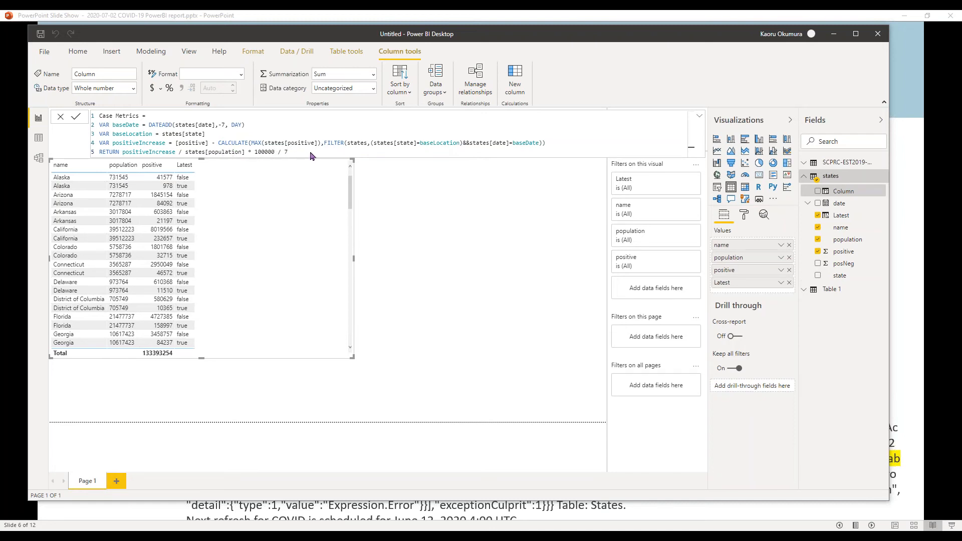
{"action": "key", "text": "Return"}
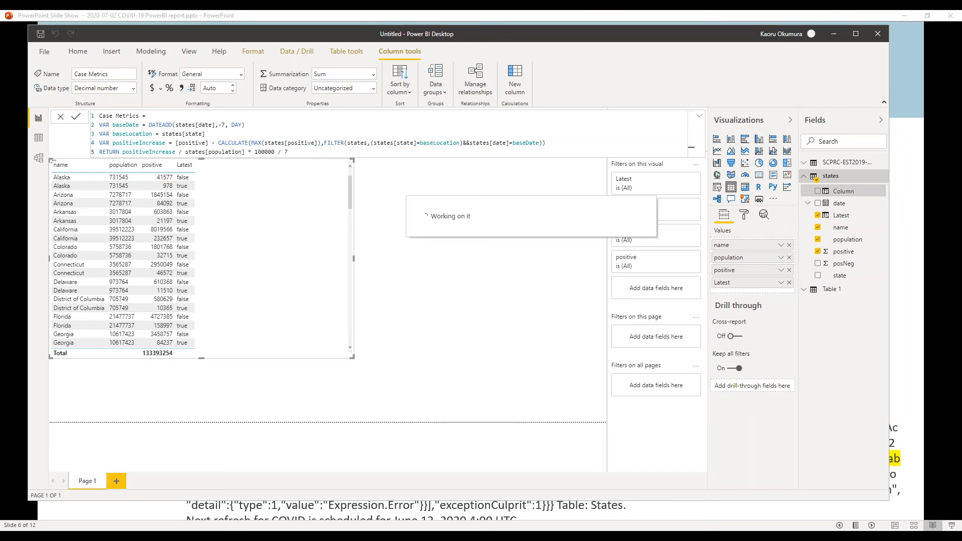
{"action": "left_click_drag", "start_coordinate": [824, 189], "coordinate": [249, 234]}
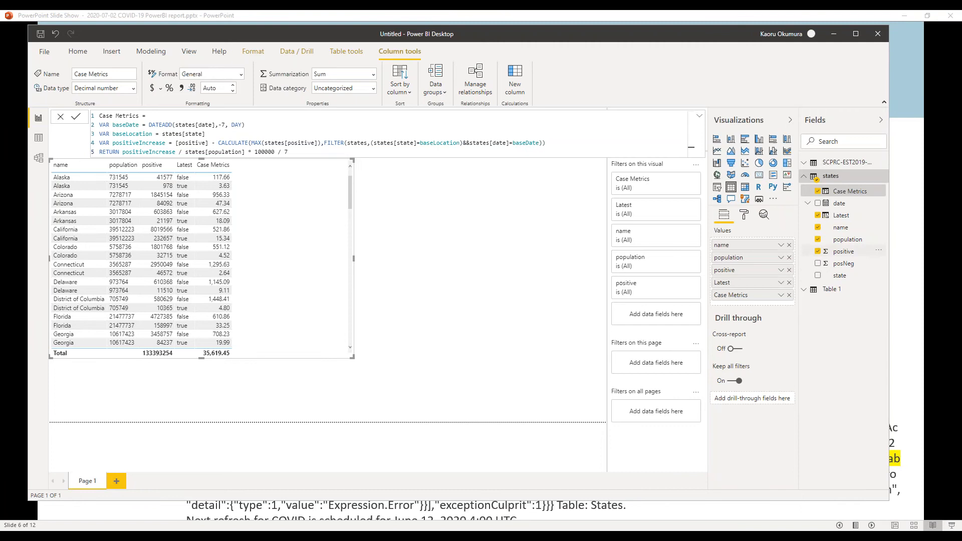
Create a states column Positive Rate Metrics returning positiveIncrease/posnegIncrease, each computed as the state's change in positive and posNeg over 7 days.
{"action": "left_click", "coordinate": [882, 179]}
{"action": "left_click", "coordinate": [877, 198]}
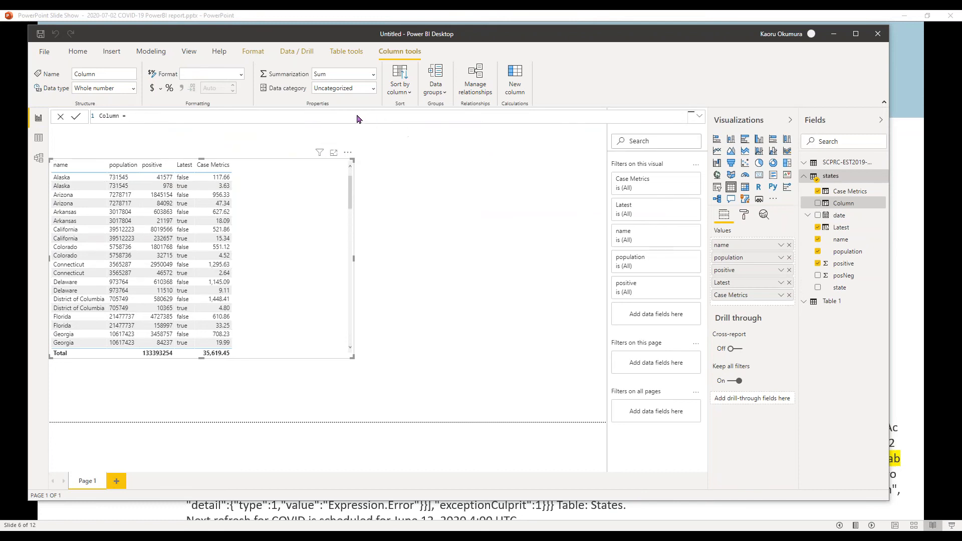
{"action": "left_click_drag", "start_coordinate": [314, 122], "coordinate": [103, 111]}
{"action": "type", "text": "Positive Rate Metrics = VAR baseDate = DATEADD(states[date],-7, DAY) VAR baseLocation = states[state] VAR positiveIncrease = [positive] - CALCULATE(MAX(states[positive]),FILTER(states,(states[state]=baseLocation)&&states[date]=baseDate)) VAR posnegIncrease = [posNeg] - CALCULATE(MAX(states[posNeg]),FILTER(states,(states[state]=baseLocation)&&states[date]=baseDate)) RETURN positiveIncrease/posnegIncrease"}
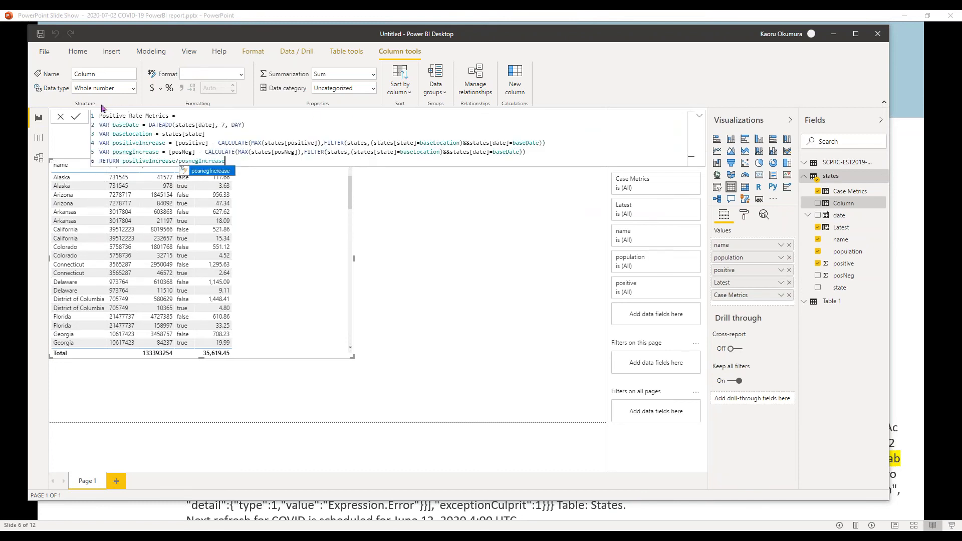
{"action": "key", "text": "Return"}
{"action": "key", "text": "Return"}
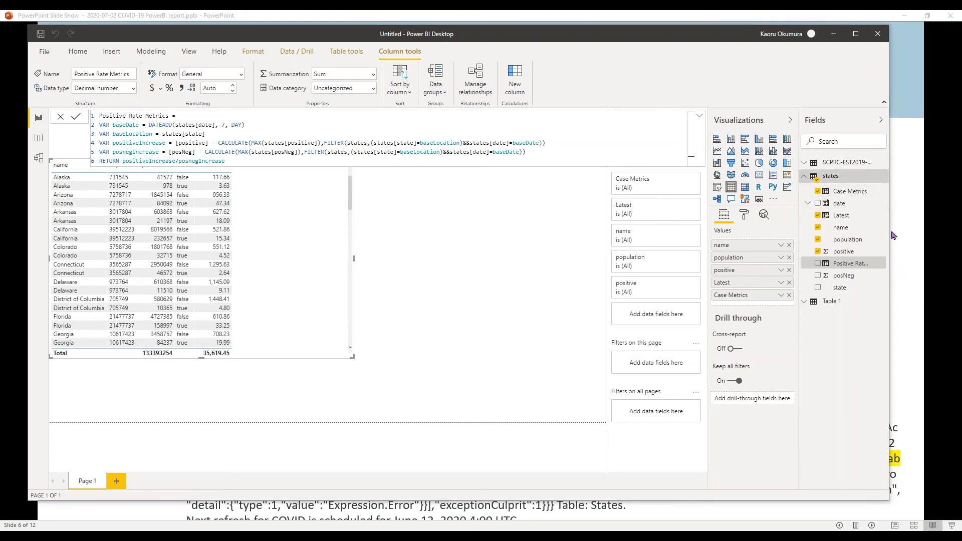
Add the Positive Rate Metrics column to the table visual.
{"action": "left_click_drag", "start_coordinate": [852, 263], "coordinate": [301, 309]}
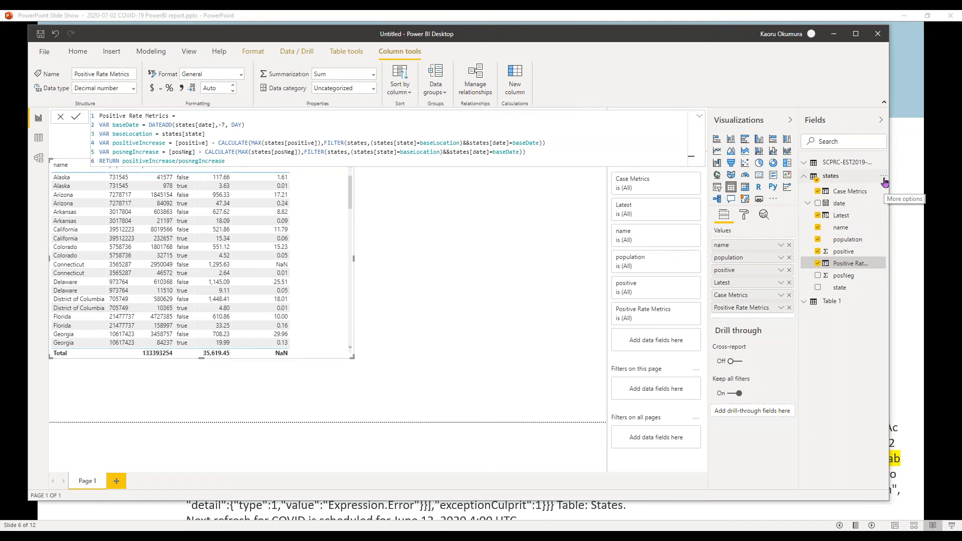
Create a states column quarantine = IF((states[Positive Rate Metrics] > 0.1) || (states[Case Metrics] > 10), 1, 0) and add it to the table visual.
{"action": "left_click", "coordinate": [885, 180]}
{"action": "left_click", "coordinate": [868, 199]}
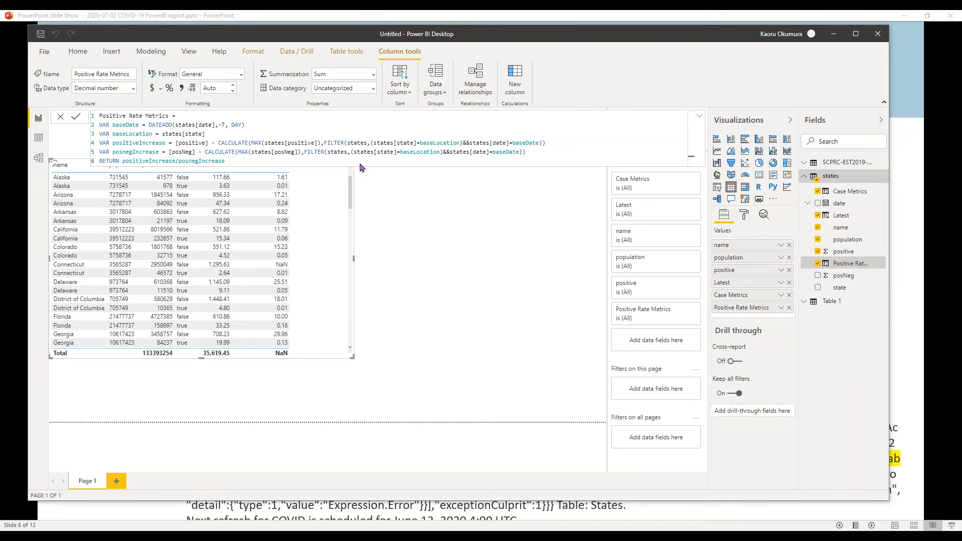
{"action": "left_click_drag", "start_coordinate": [128, 116], "coordinate": [90, 117]}
{"action": "type", "text": "quarantine = IF( (states[Positive Rate Metrics]> 0.1 )|| (states[Case Metrics] > 10)  , 1, 0)"}
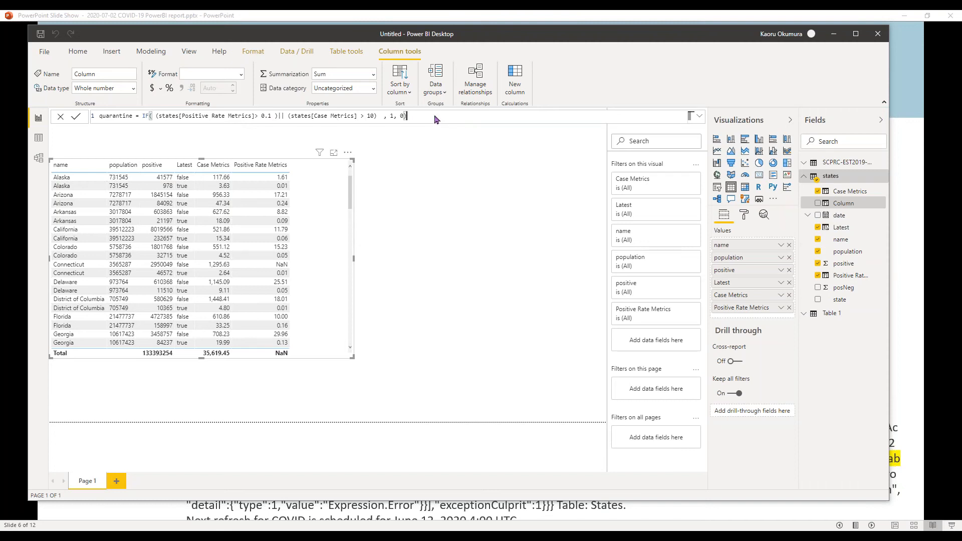
{"action": "key", "text": "Return"}
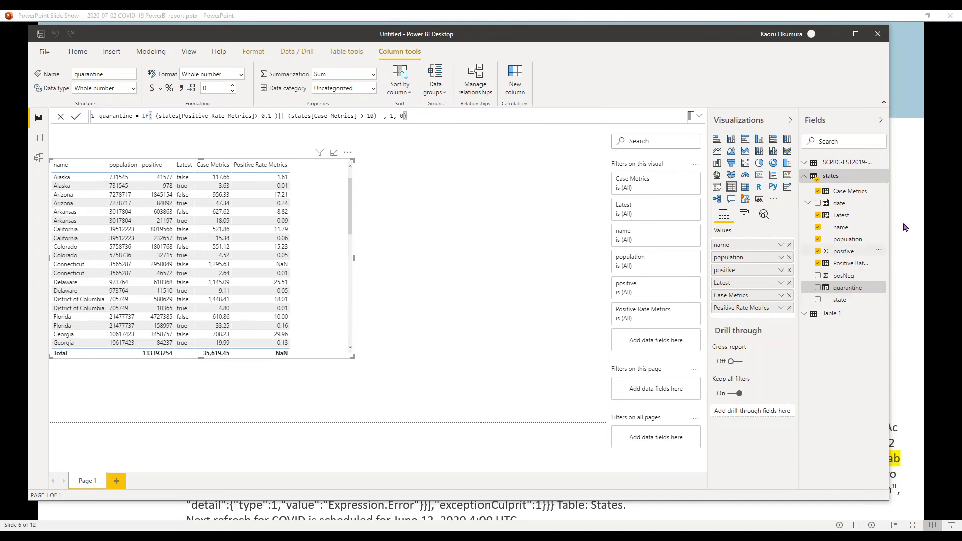
{"action": "left_click_drag", "start_coordinate": [855, 291], "coordinate": [328, 275]}
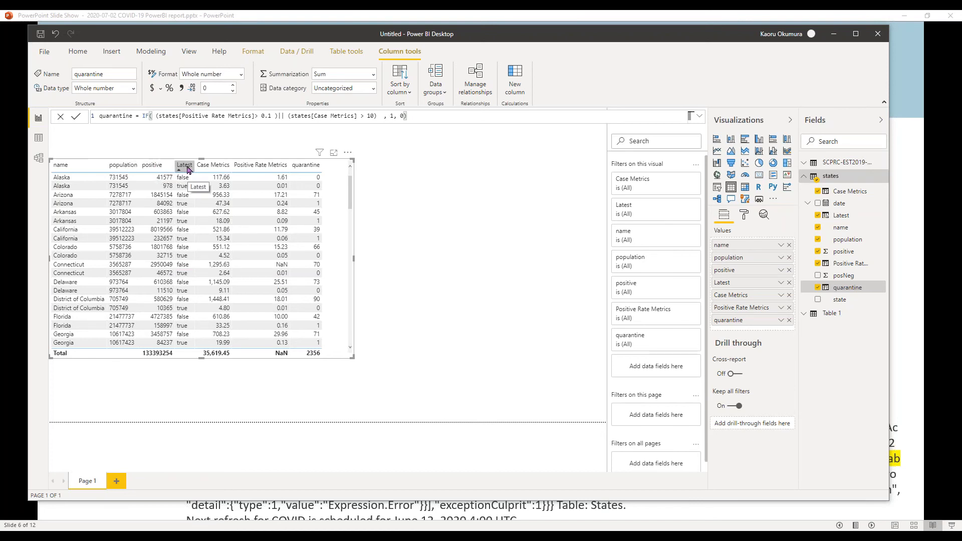
Replace the Latest column's formula with a version that references the table as 'States' in FILTER and in the date argument.
{"action": "left_click", "coordinate": [844, 219]}
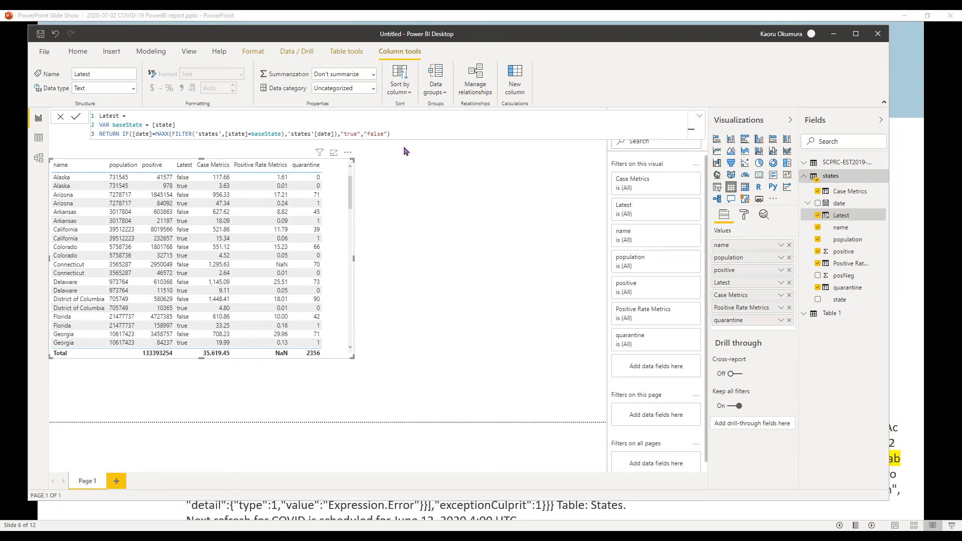
{"action": "left_click_drag", "start_coordinate": [406, 133], "coordinate": [79, 115]}
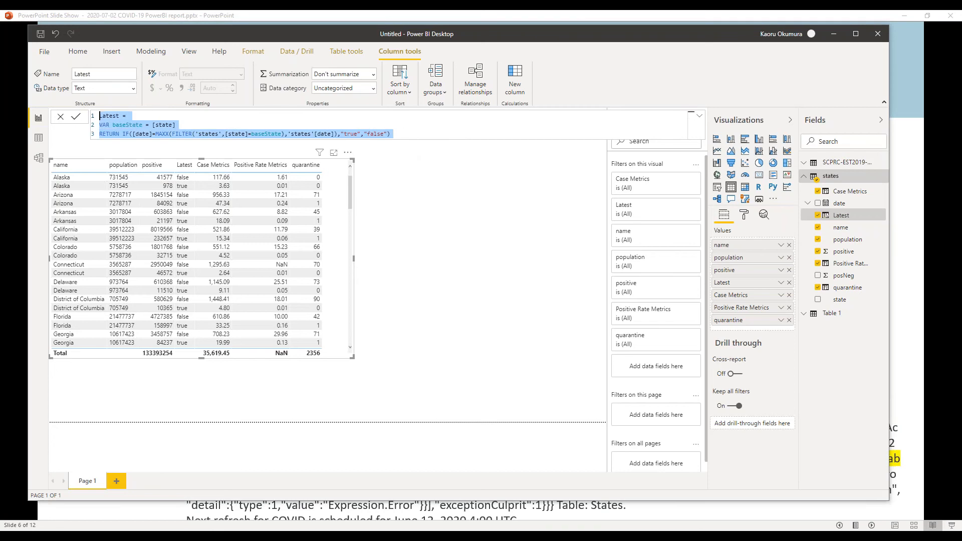
{"action": "type", "text": "Latest = VAR baseState = [state] RETURN IF([date]=MAXX(FILTER('States',[state]=baseState),'States'[date]),\"true\",\"false\")"}
{"action": "key", "text": "Return"}
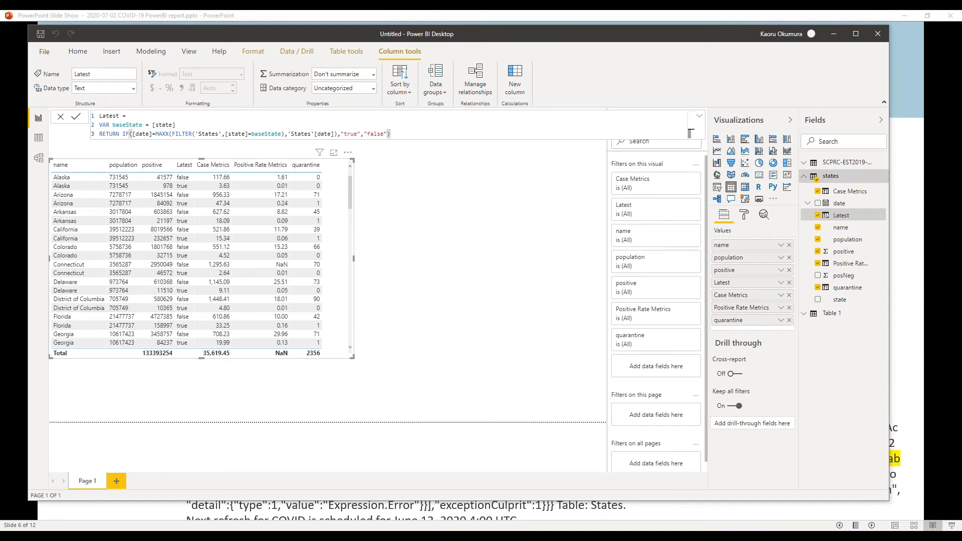
Add Latest as a filter on all pages and restrict it to the value true.
{"action": "left_click", "coordinate": [847, 288]}
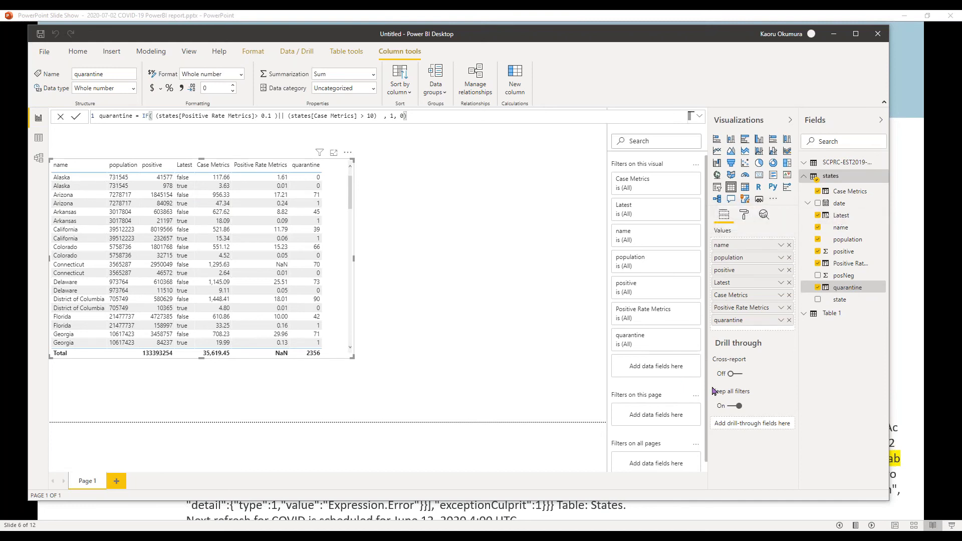
{"action": "left_click", "coordinate": [856, 360]}
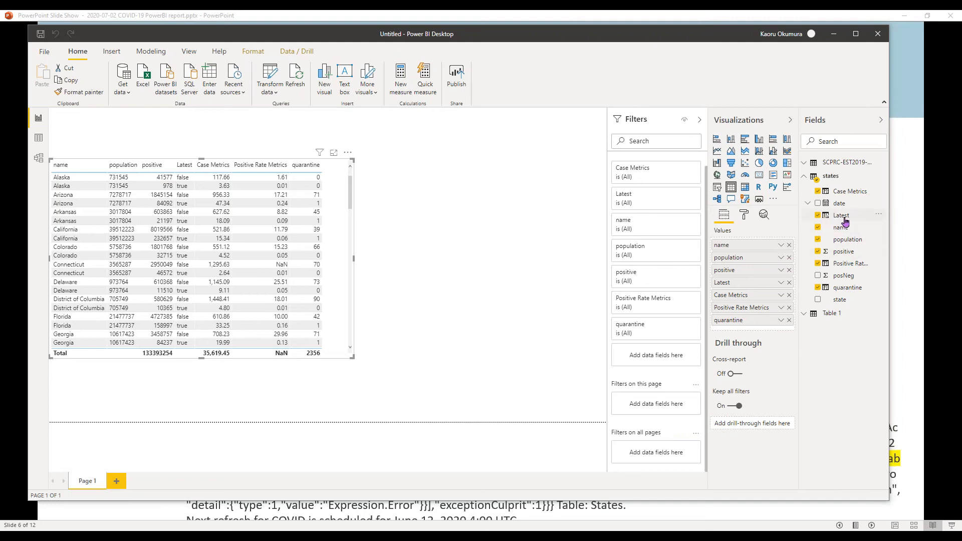
{"action": "left_click_drag", "start_coordinate": [845, 219], "coordinate": [656, 452]}
{"action": "scroll", "coordinate": [647, 416], "scroll_direction": "down", "scroll_amount": 3}
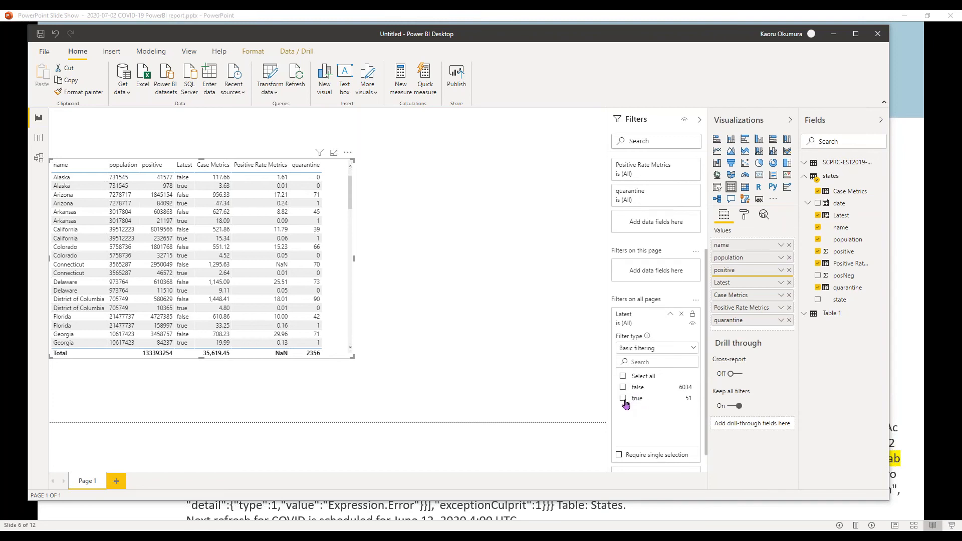
{"action": "left_click", "coordinate": [624, 400]}
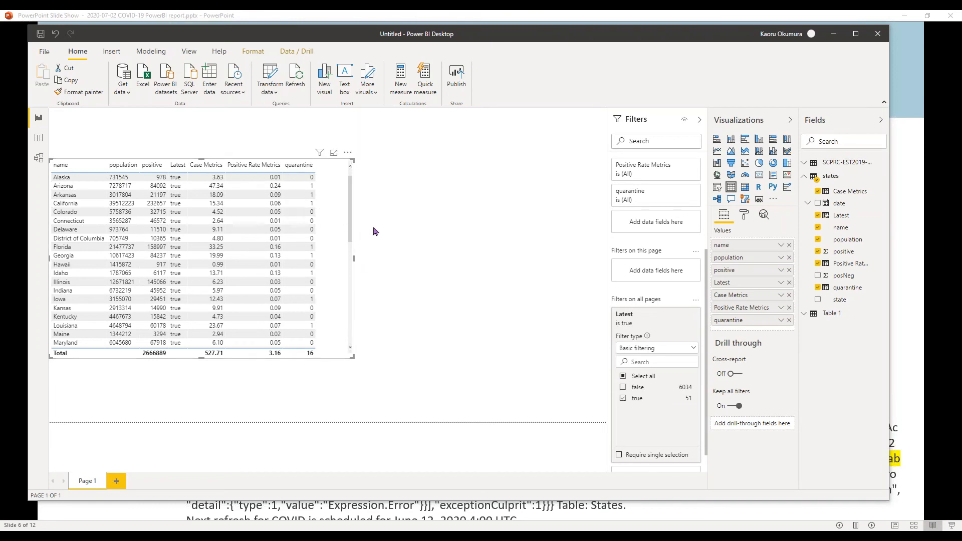
Sort the table visual by Positive Rate Metrics in descending order and format that column as Percentage.
{"action": "left_click", "coordinate": [253, 168]}
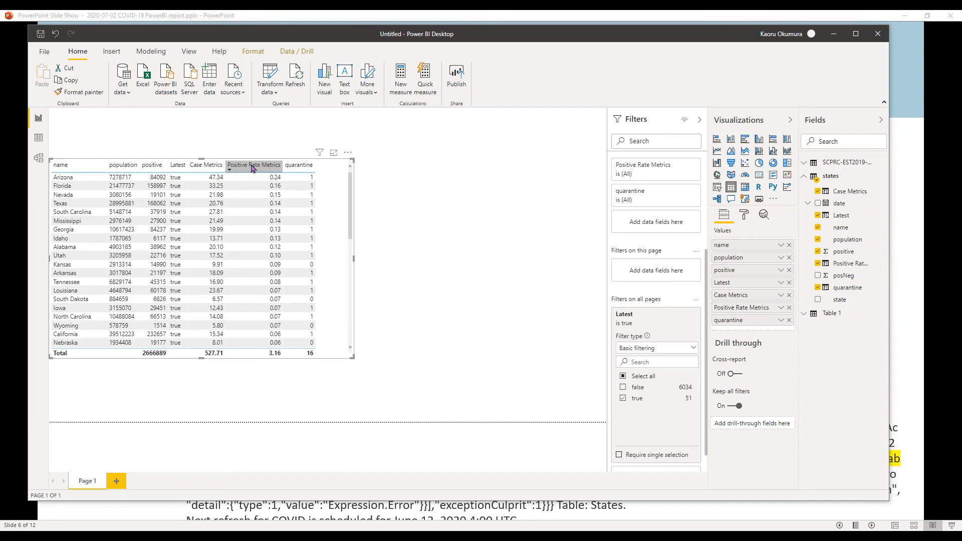
{"action": "left_click", "coordinate": [858, 269]}
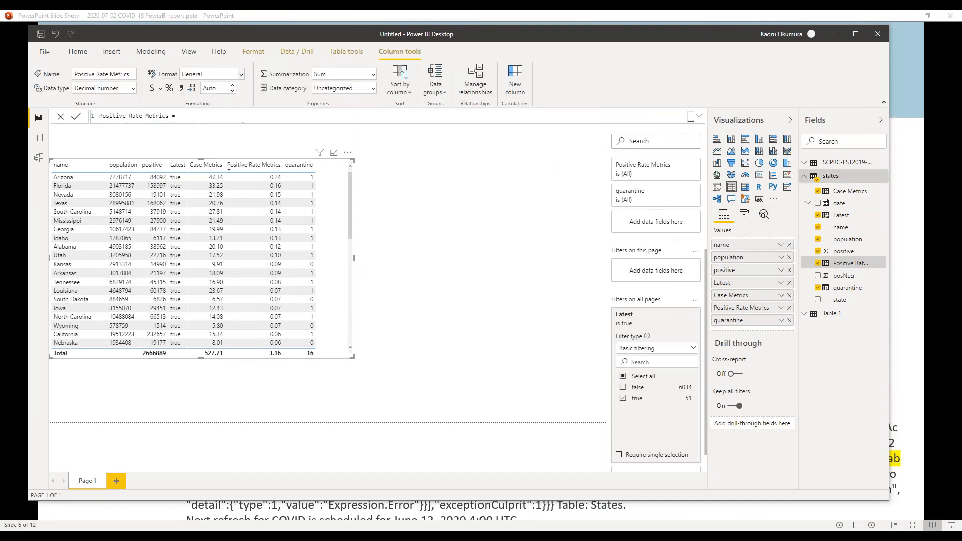
{"action": "left_click", "coordinate": [241, 75]}
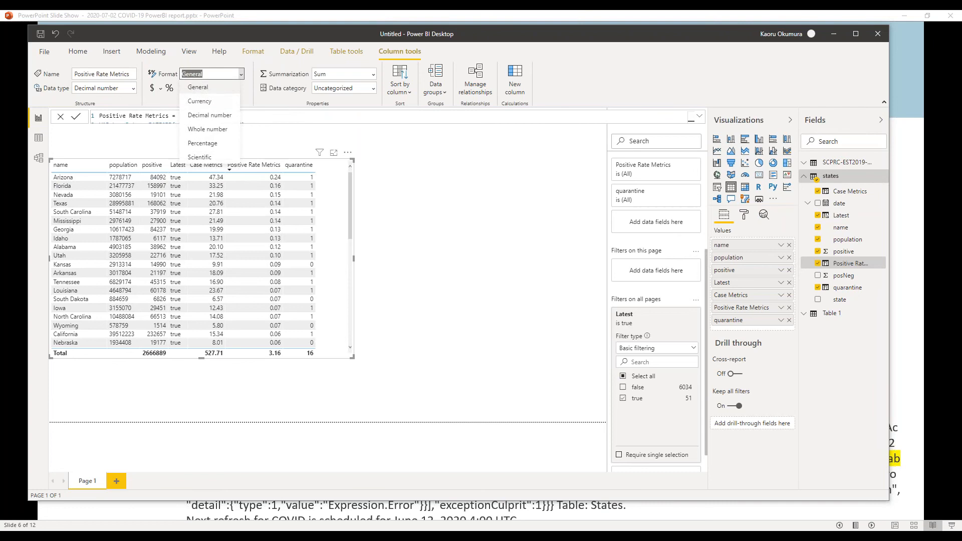
{"action": "left_click", "coordinate": [226, 145]}
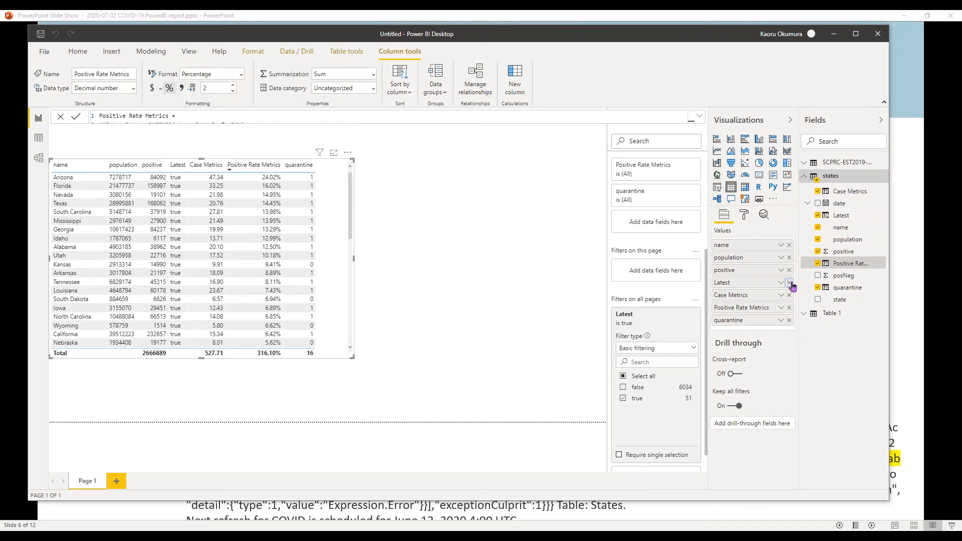
Remove Latest, positive and population from the table visual, and make the visual narrower and taller.
{"action": "left_click", "coordinate": [790, 282]}
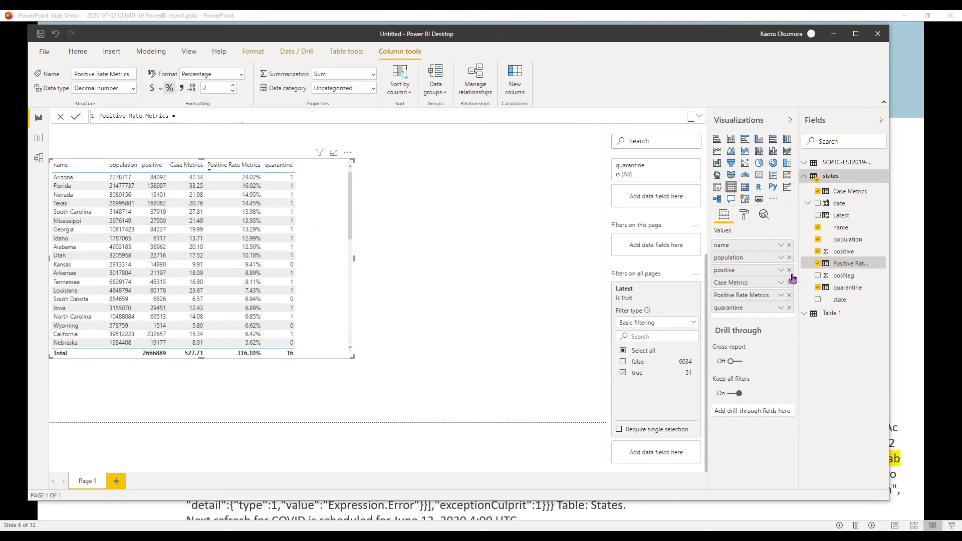
{"action": "left_click", "coordinate": [790, 271]}
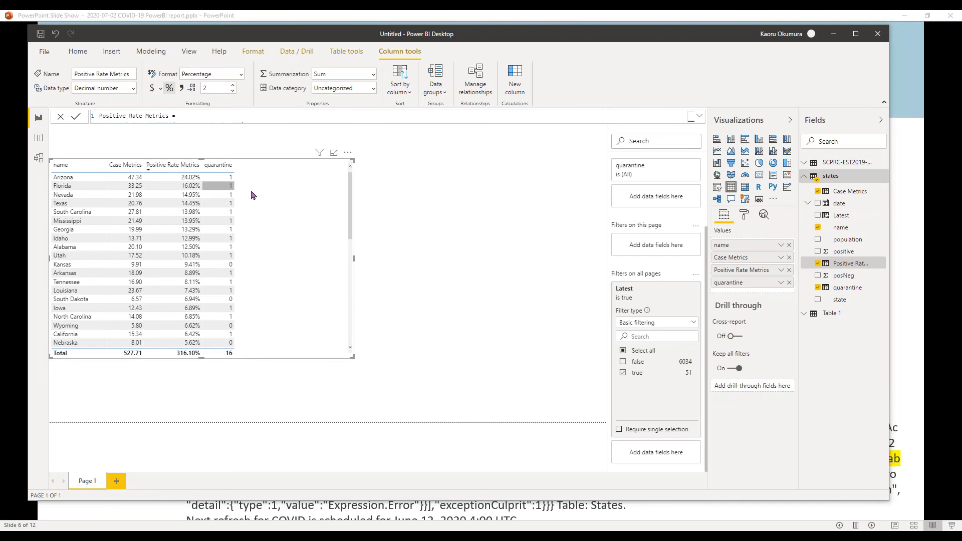
{"action": "mouse_move", "coordinate": [350, 231]}
{"action": "left_mouse_down"}
{"action": "mouse_move", "coordinate": [350, 271]}
{"action": "mouse_move", "coordinate": [351, 228]}
{"action": "left_mouse_up"}
{"action": "left_click_drag", "start_coordinate": [353, 357], "coordinate": [277, 412]}
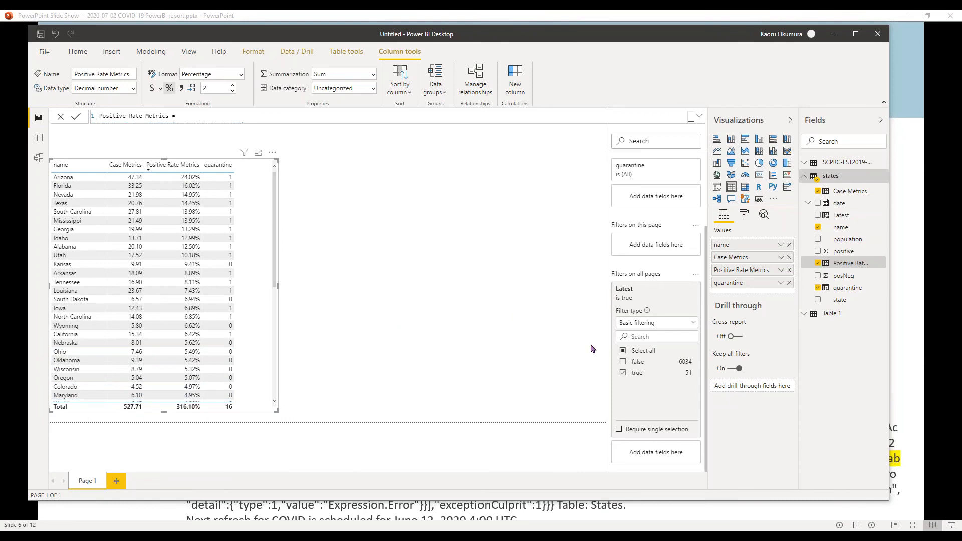
Turn off the totals row in the table visual's formatting.
{"action": "left_click", "coordinate": [743, 219]}
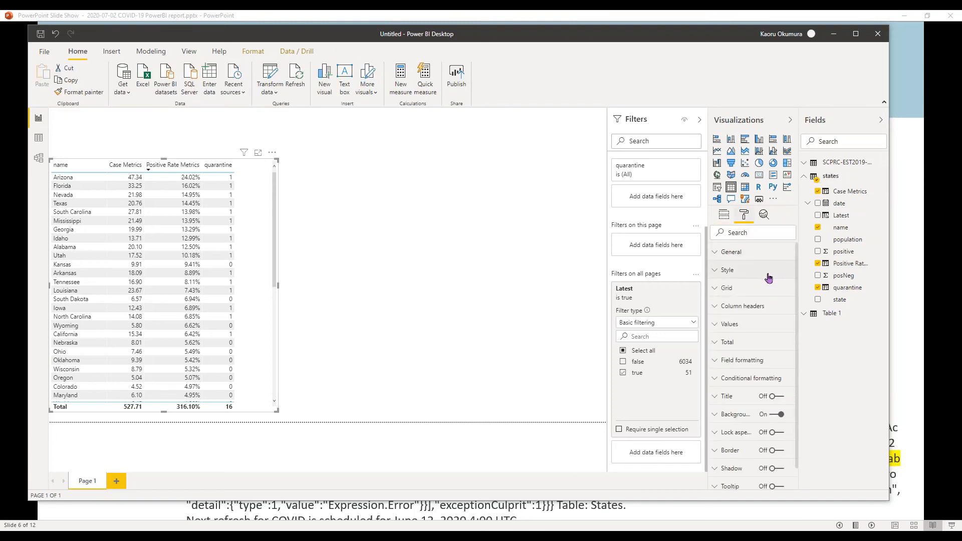
{"action": "left_click", "coordinate": [715, 343]}
{"action": "left_click", "coordinate": [732, 378]}
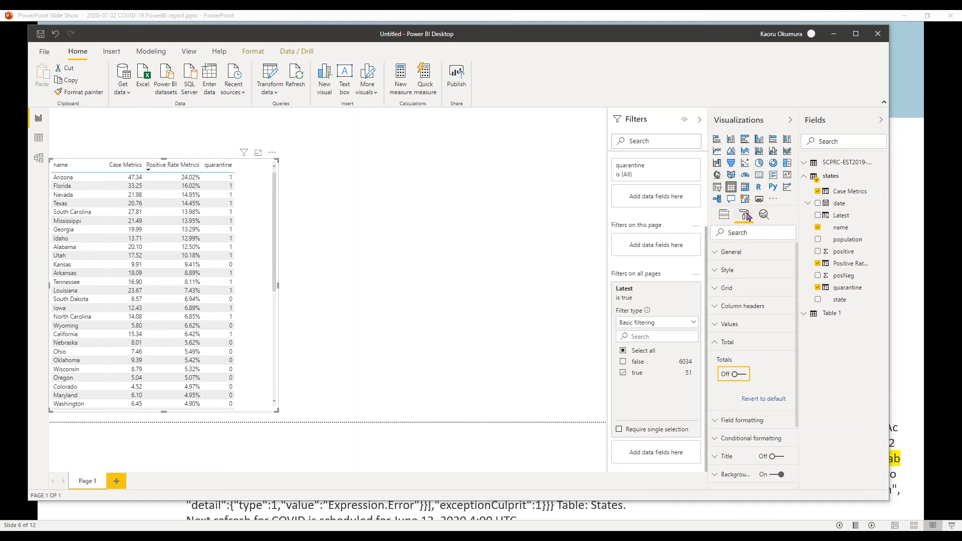
Enable conditional font color for the name column, formatted by rules based on the quarantine field with Maximum summarization.
{"action": "scroll", "coordinate": [767, 308], "scroll_direction": "down", "scroll_amount": 2}
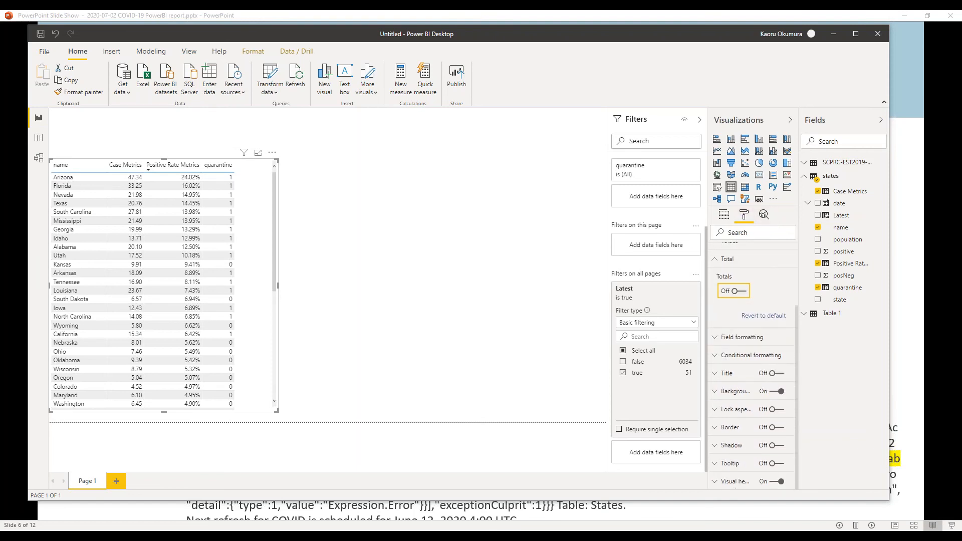
{"action": "left_click", "coordinate": [717, 357]}
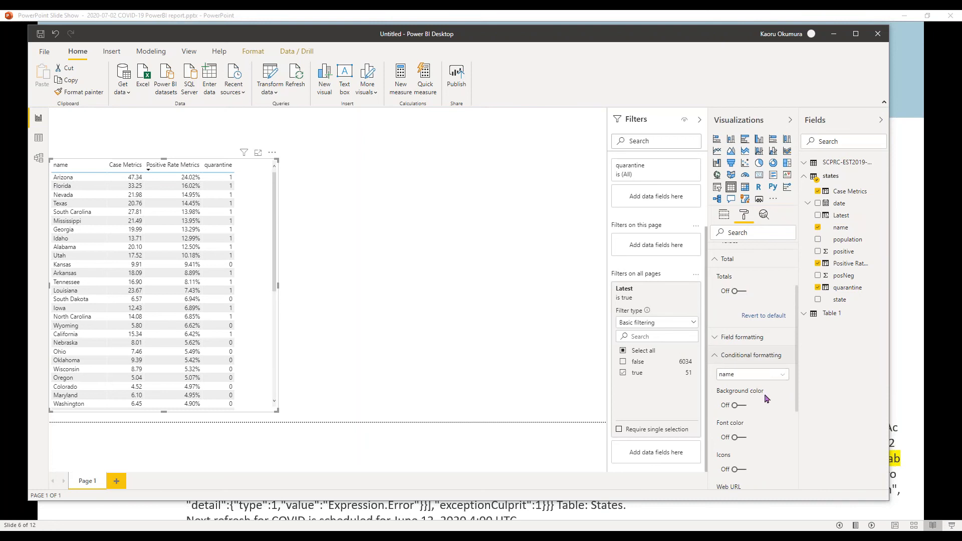
{"action": "left_click", "coordinate": [738, 437]}
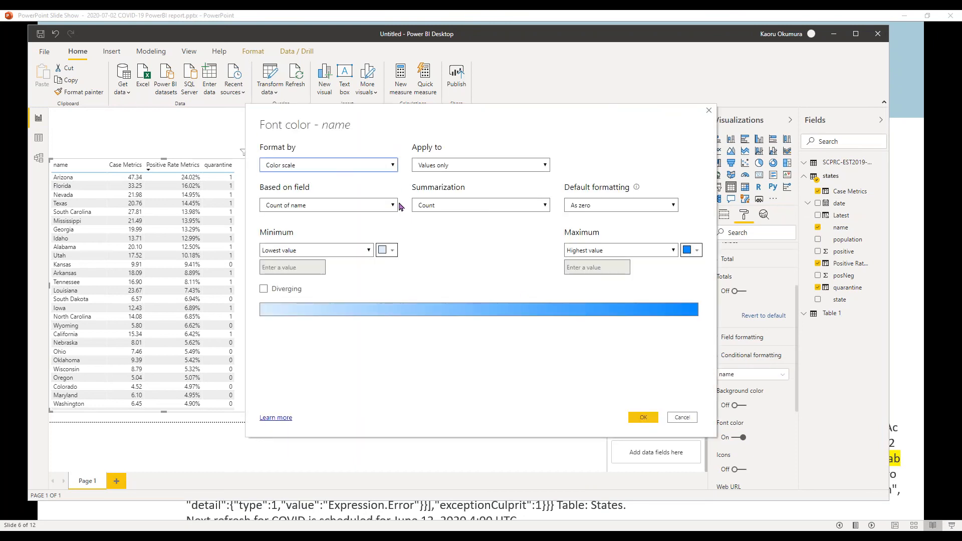
{"action": "left_click", "coordinate": [372, 169]}
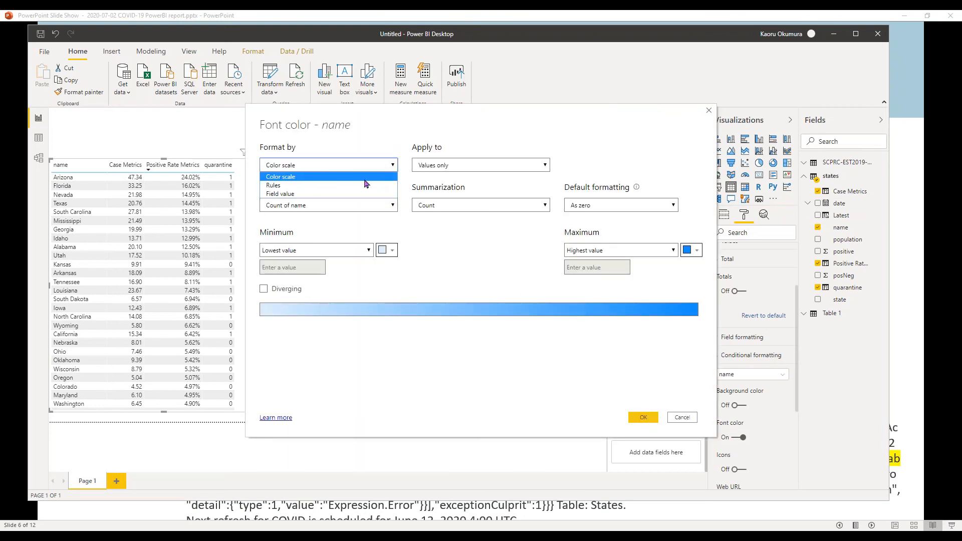
{"action": "left_click", "coordinate": [365, 186]}
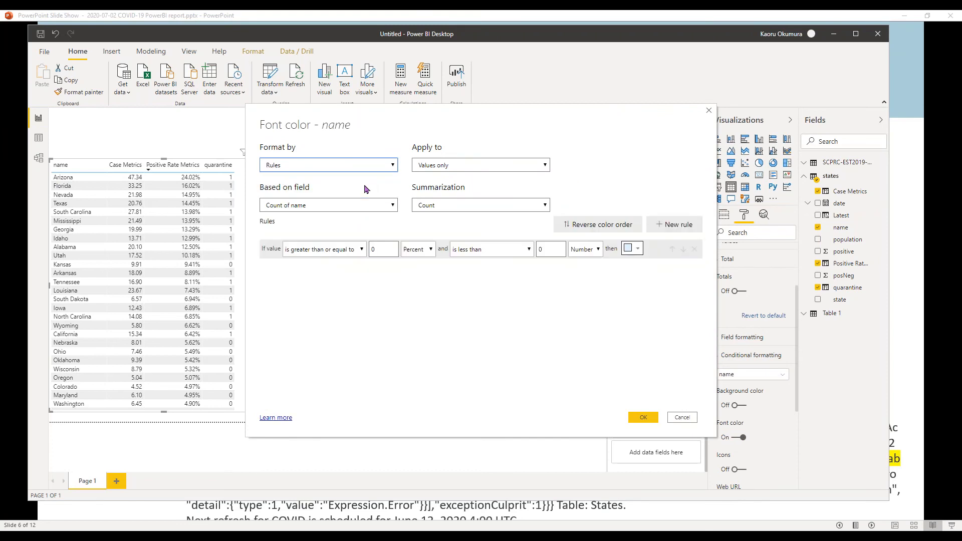
{"action": "left_click", "coordinate": [366, 207]}
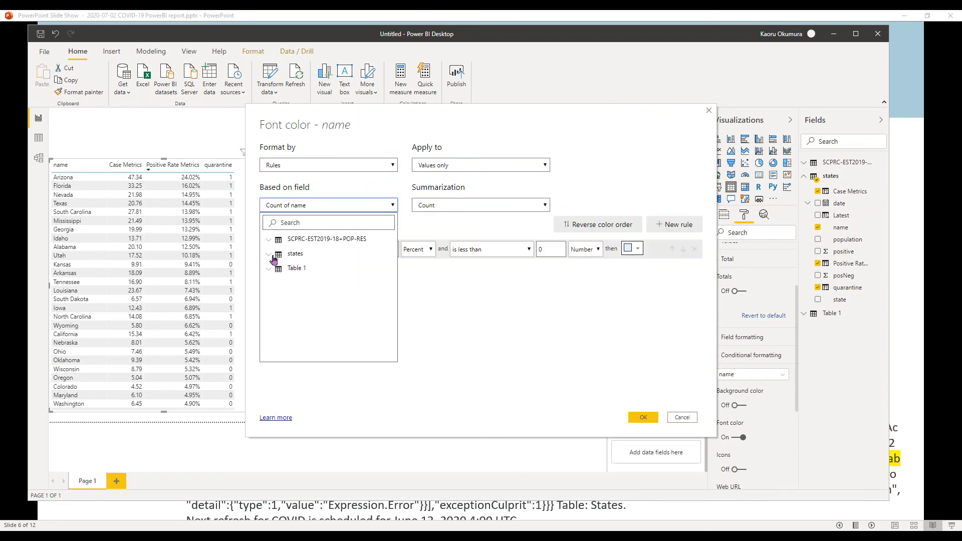
{"action": "left_click", "coordinate": [269, 254]}
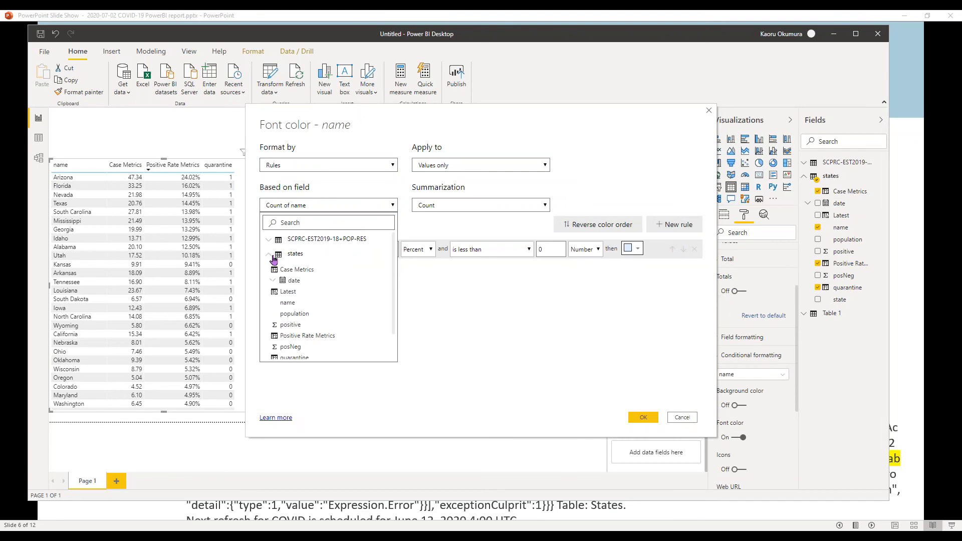
{"action": "scroll", "coordinate": [323, 333], "scroll_direction": "down", "scroll_amount": 2}
{"action": "left_click", "coordinate": [314, 328]}
{"action": "left_click", "coordinate": [454, 204]}
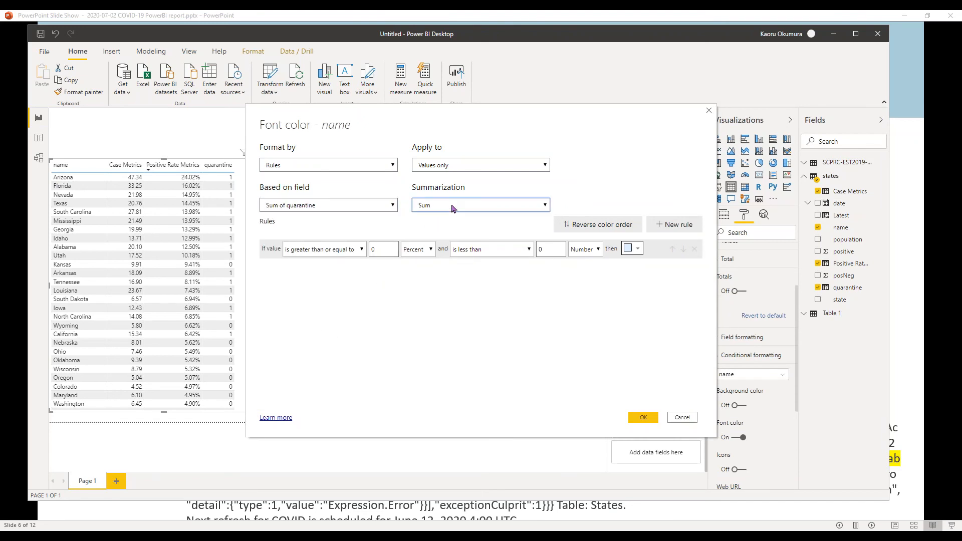
{"action": "left_click", "coordinate": [448, 243]}
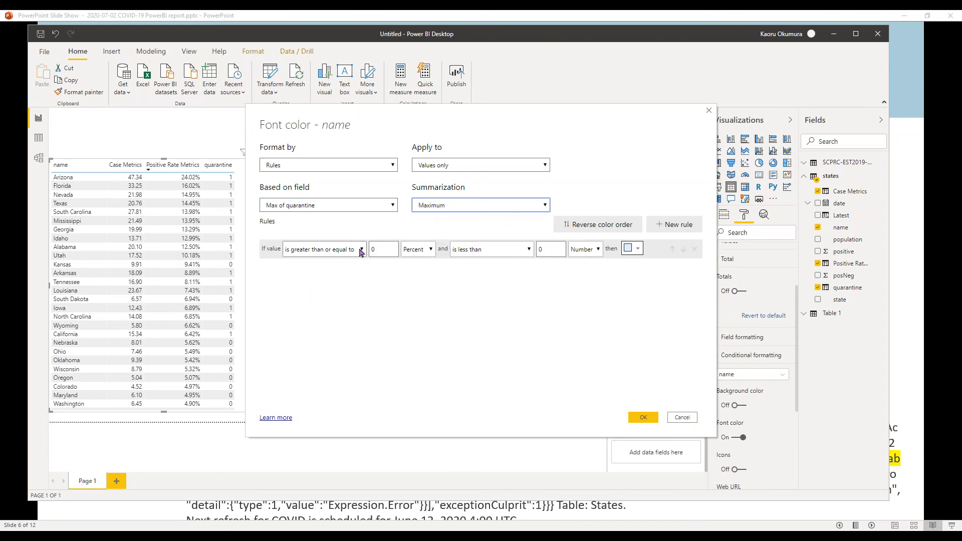
Define the font color rule: values greater than or equal to 1 (Number) and less than 10000 (Number) become red, #D64550.
{"action": "left_click", "coordinate": [393, 249]}
{"action": "type", "text": "1"}
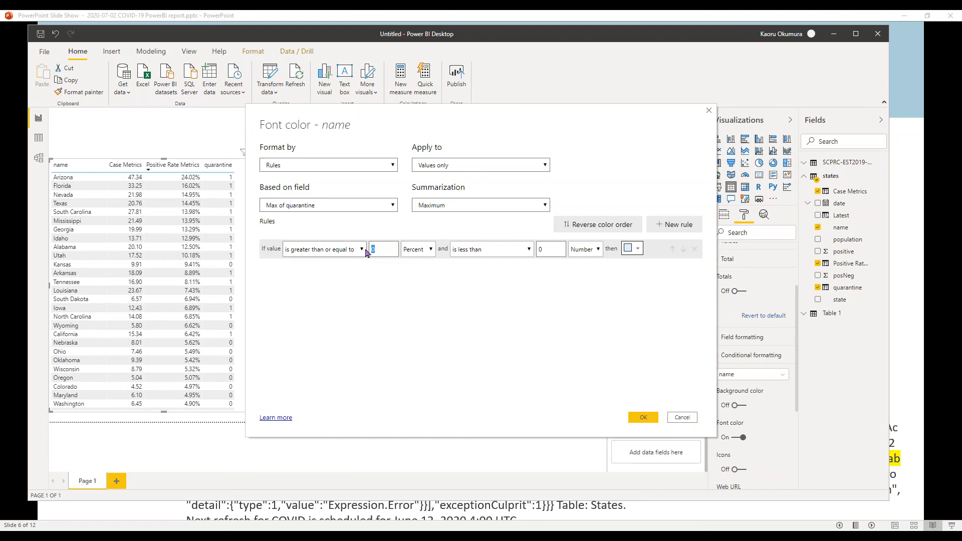
{"action": "left_click", "coordinate": [432, 249]}
{"action": "left_click", "coordinate": [431, 259]}
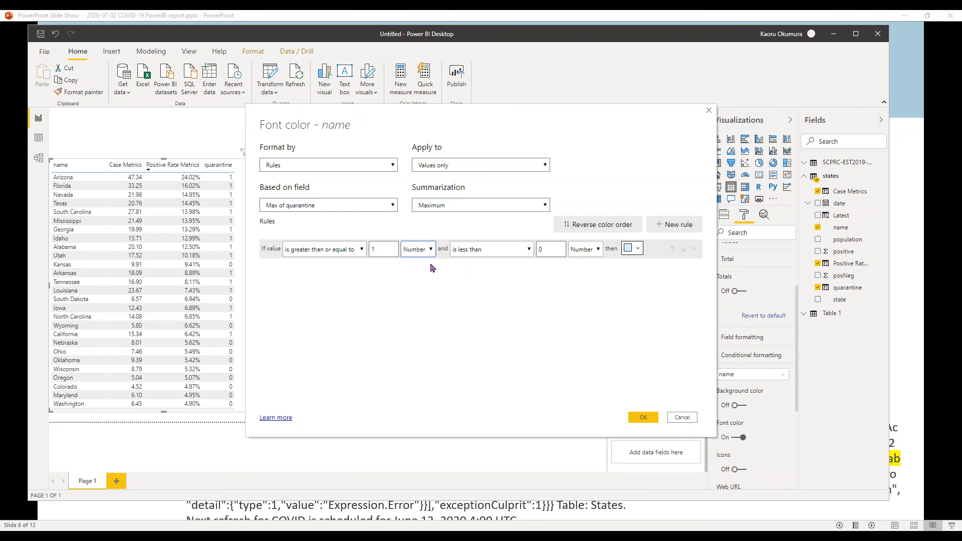
{"action": "double_click", "coordinate": [539, 251]}
{"action": "type", "text": "10000"}
{"action": "left_click", "coordinate": [634, 249]}
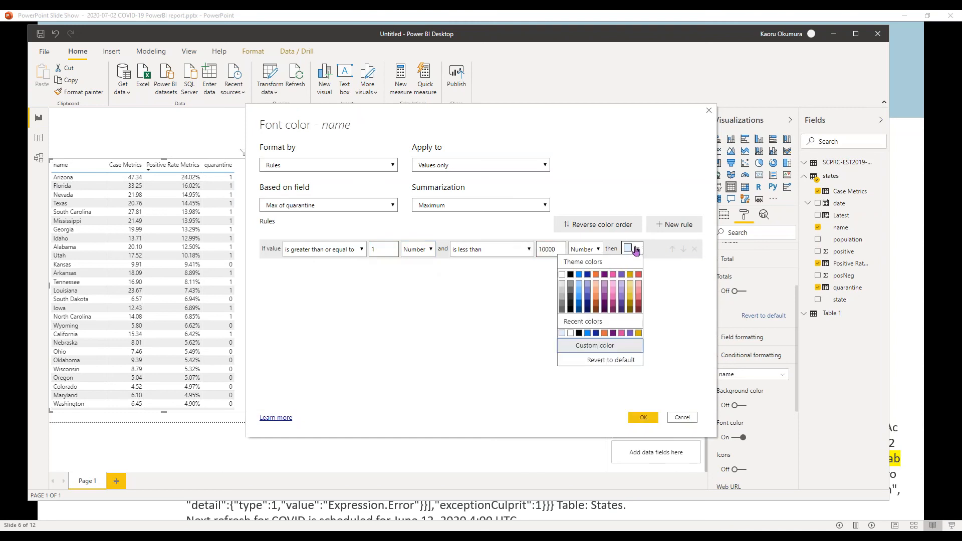
{"action": "left_click", "coordinate": [637, 276]}
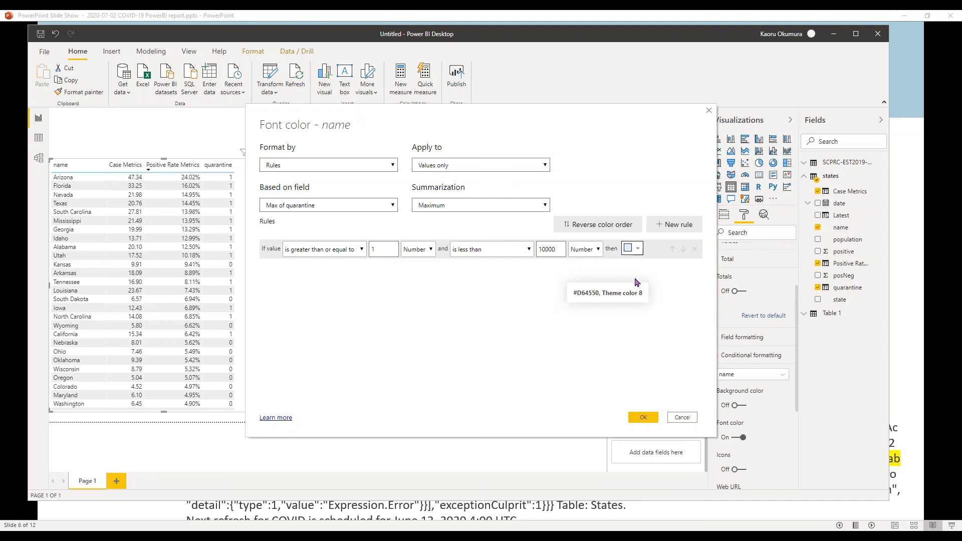
{"action": "left_click", "coordinate": [638, 252]}
{"action": "left_click", "coordinate": [638, 274]}
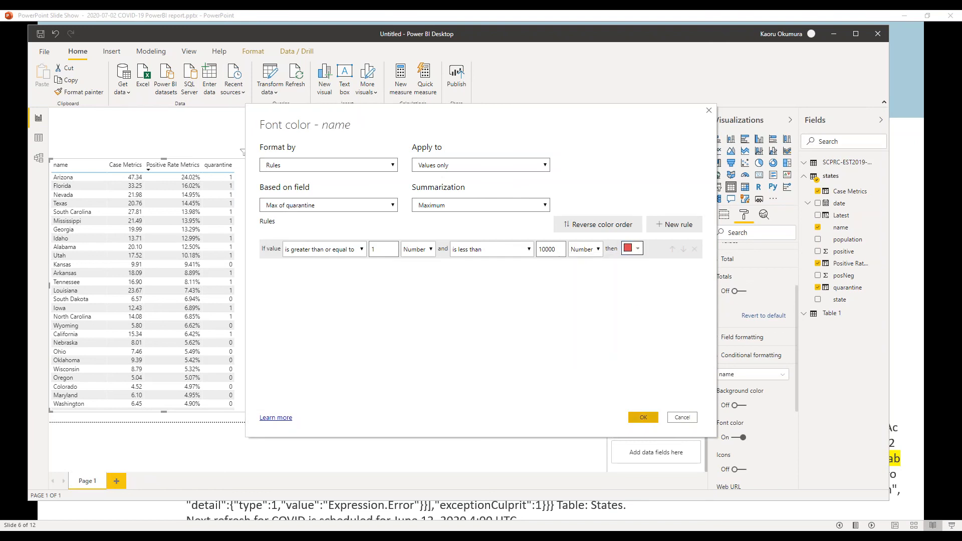
Apply the font color rule to the name column and extend the table visual's upper edge upward.
{"action": "left_click", "coordinate": [644, 417]}
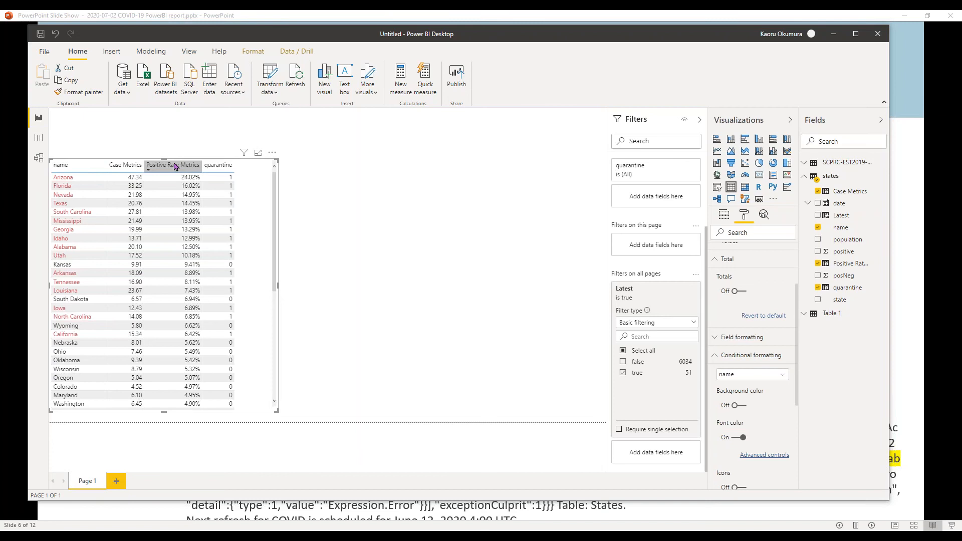
{"action": "left_click_drag", "start_coordinate": [166, 159], "coordinate": [171, 127]}
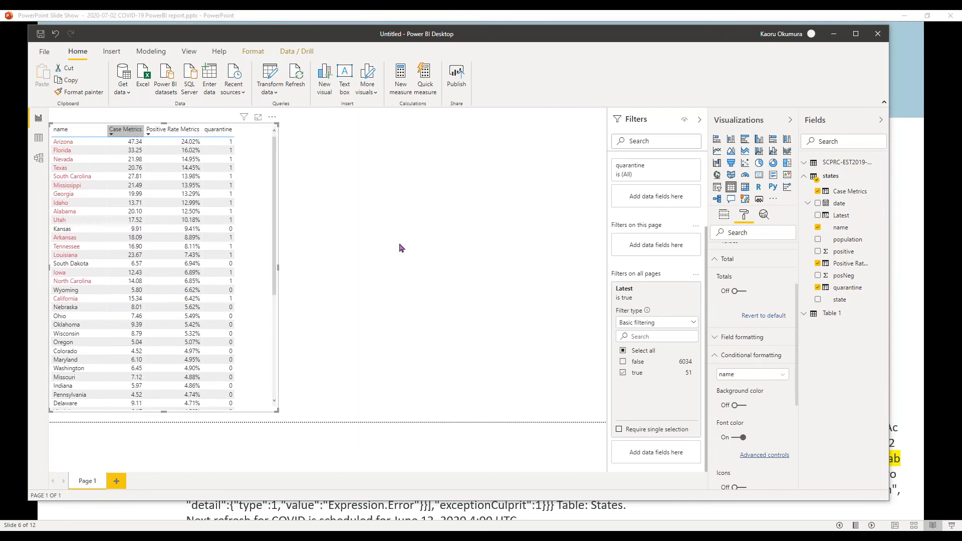
Turn on conditional formatting icons for the Case Metrics column of the table.
{"action": "scroll", "coordinate": [767, 301], "scroll_direction": "down", "scroll_amount": 2}
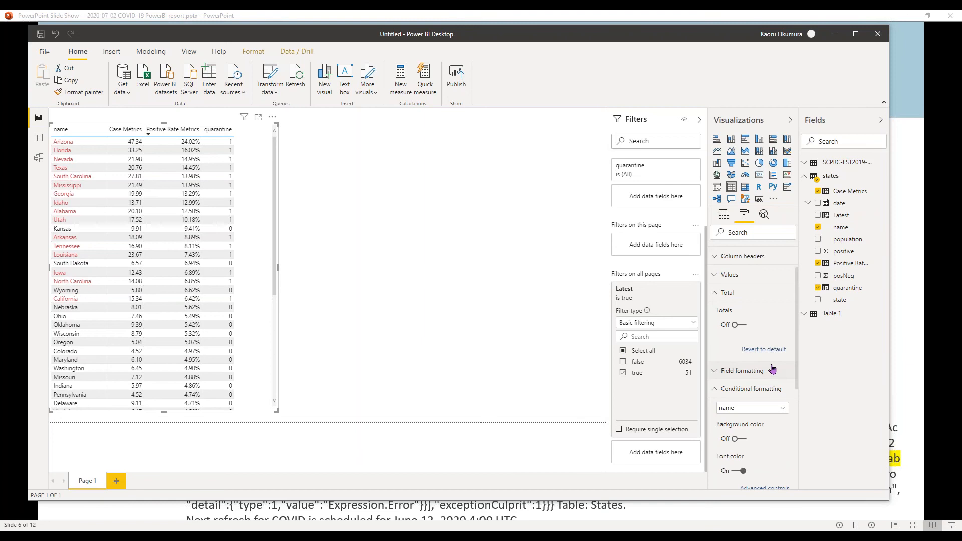
{"action": "left_click", "coordinate": [772, 344]}
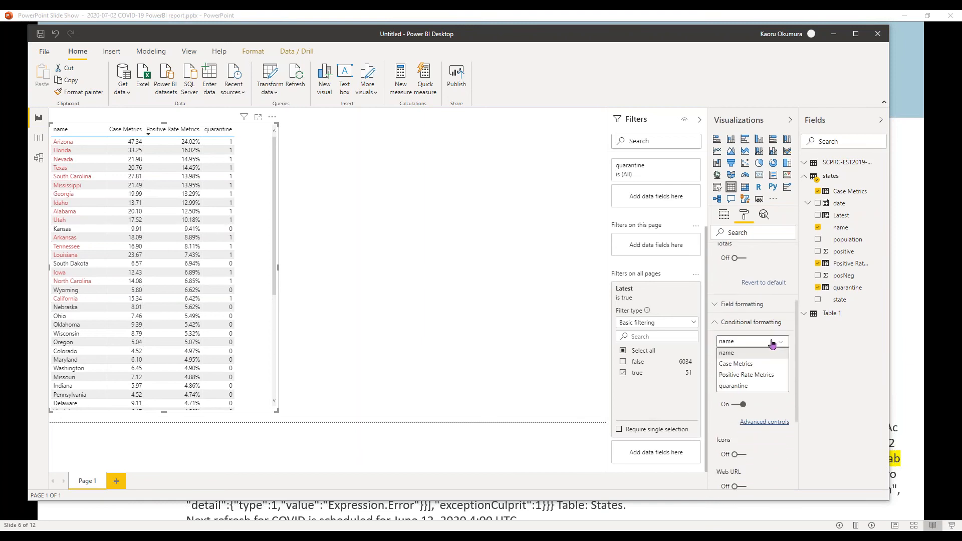
{"action": "left_click", "coordinate": [754, 365]}
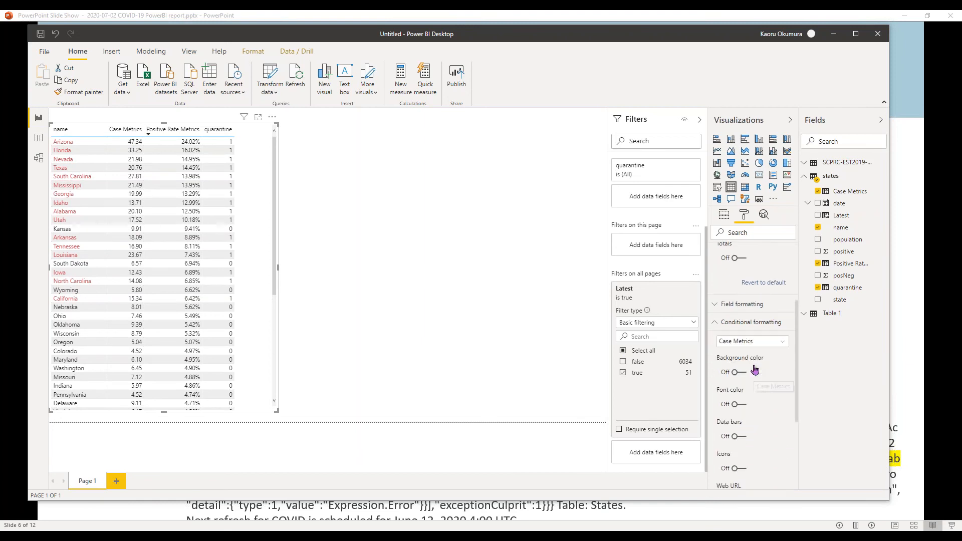
{"action": "scroll", "coordinate": [763, 440], "scroll_direction": "down", "scroll_amount": 3}
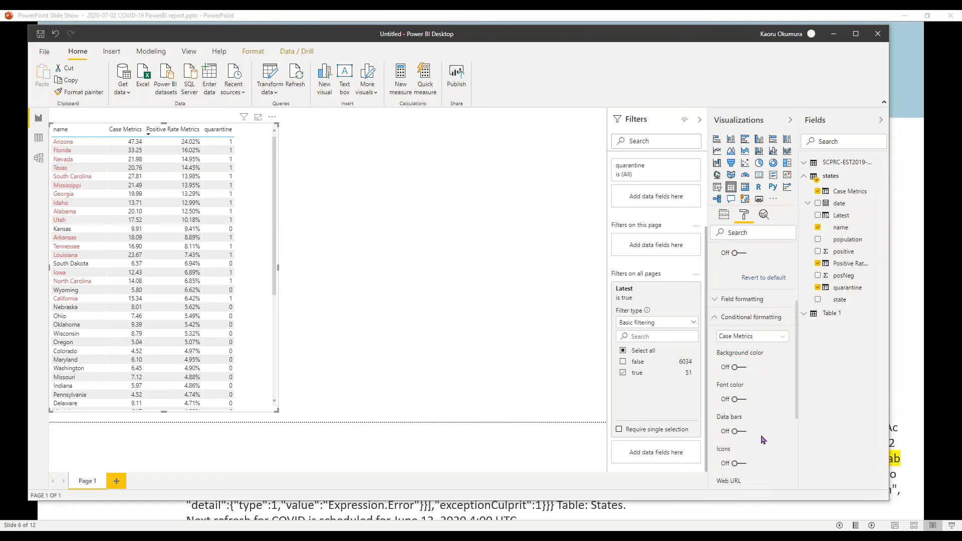
{"action": "left_click", "coordinate": [739, 401]}
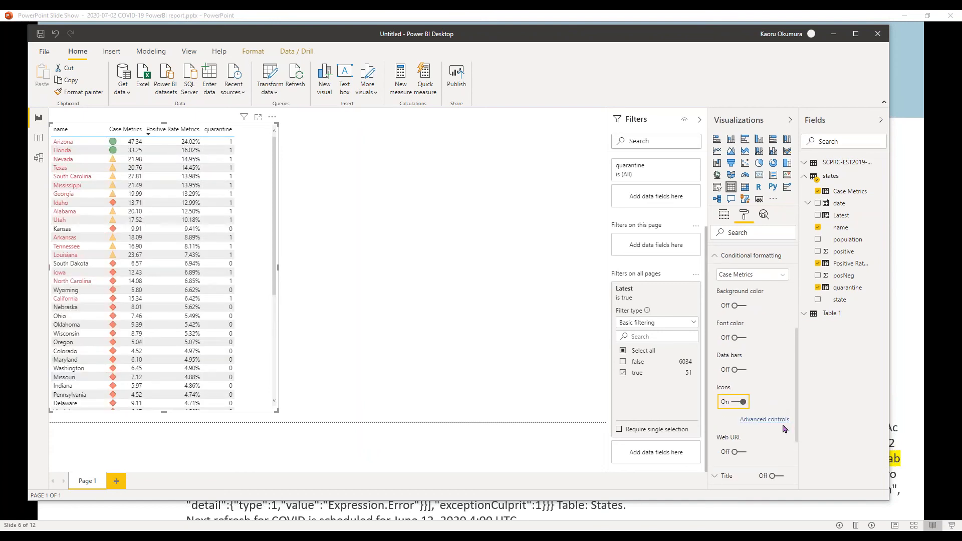
Set the Case Metrics icons to Average summarization with the icon layout Right of data.
{"action": "left_click", "coordinate": [779, 424]}
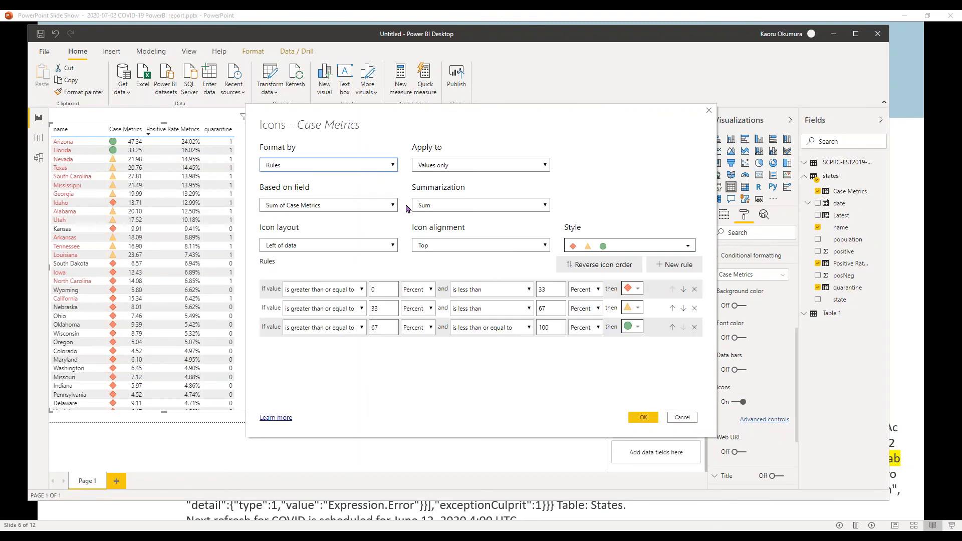
{"action": "left_click", "coordinate": [454, 206]}
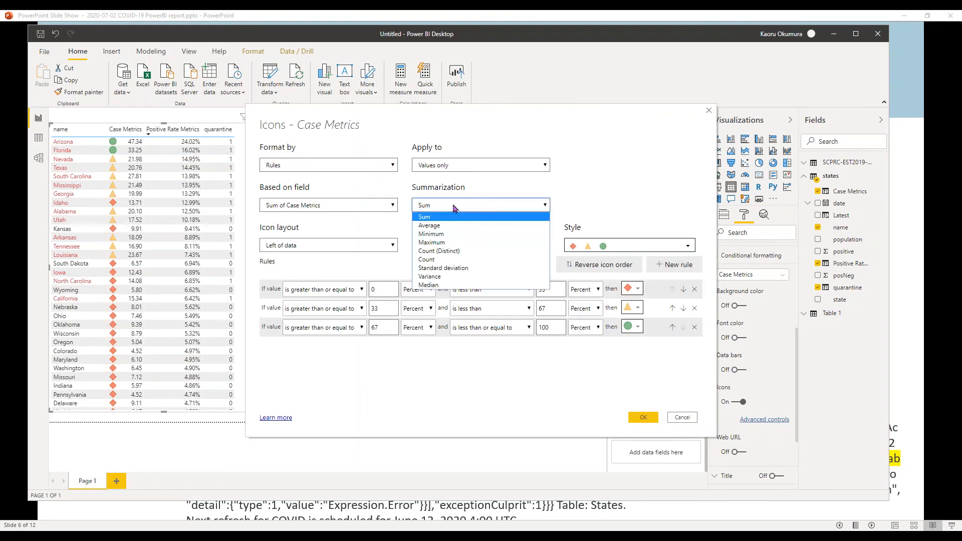
{"action": "left_click", "coordinate": [446, 227]}
{"action": "left_click", "coordinate": [378, 247]}
{"action": "left_click", "coordinate": [378, 265]}
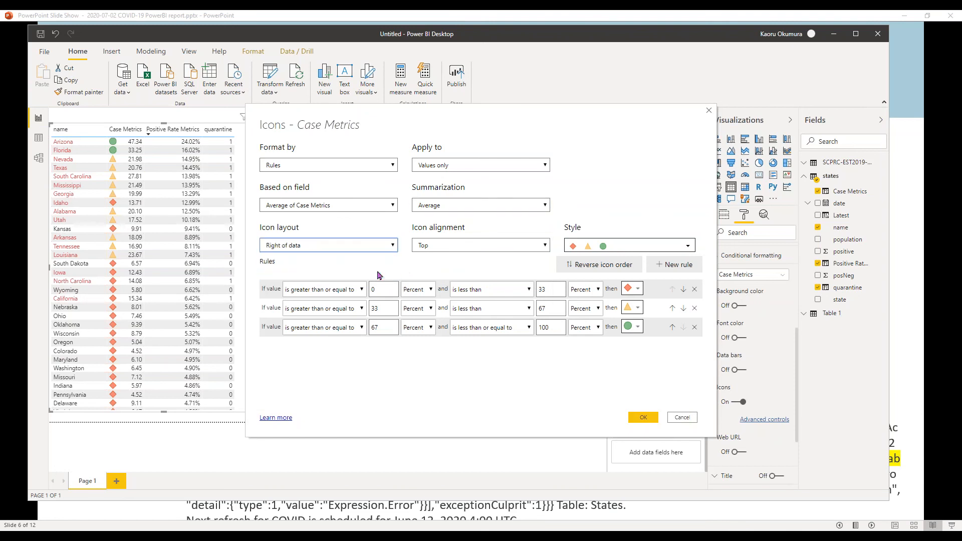
Delete the yellow triangle and green circle rules for Case Metrics, and set the red diamond rule's lower condition to greater than 10 (Number).
{"action": "left_click", "coordinate": [695, 309]}
{"action": "left_click", "coordinate": [694, 309]}
{"action": "left_click", "coordinate": [430, 291]}
{"action": "left_click", "coordinate": [430, 307]}
{"action": "left_click", "coordinate": [397, 293]}
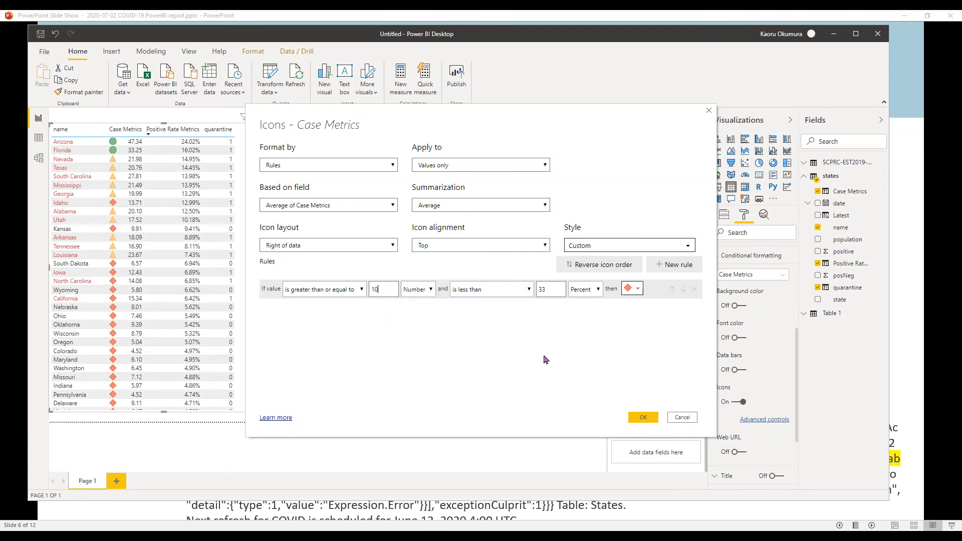
{"action": "left_click", "coordinate": [348, 290]}
{"action": "left_click", "coordinate": [340, 307]}
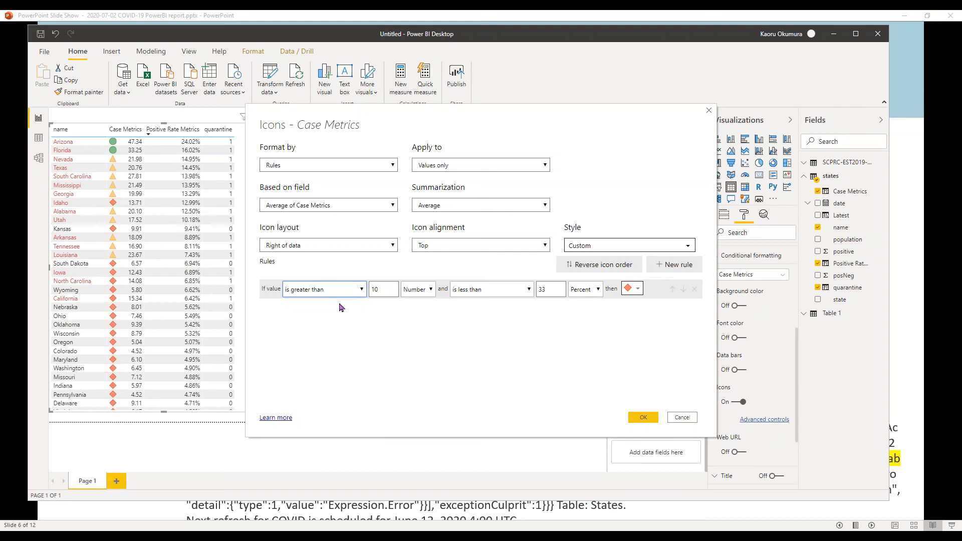
Set the Case Metrics icon rule's upper condition to less than 1000000 (Number) and apply it.
{"action": "left_click", "coordinate": [584, 290]}
{"action": "left_click", "coordinate": [590, 304]}
{"action": "left_click", "coordinate": [549, 290]}
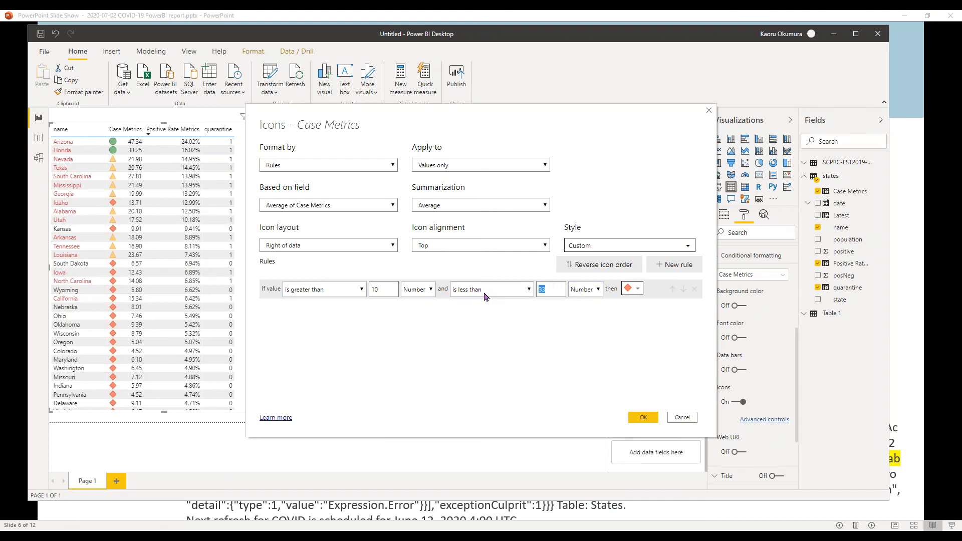
{"action": "type", "text": "1000000"}
{"action": "left_click", "coordinate": [643, 418]}
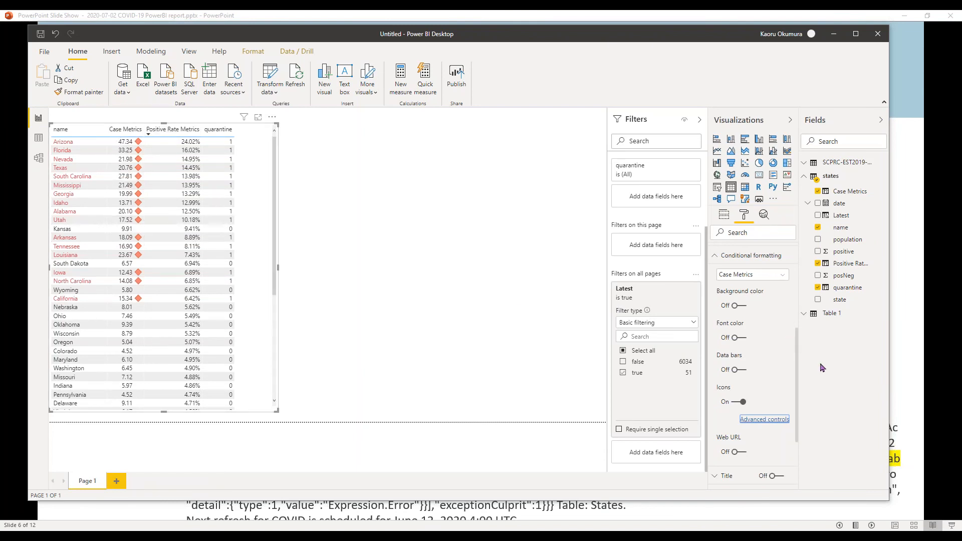
{"action": "left_click", "coordinate": [752, 420]}
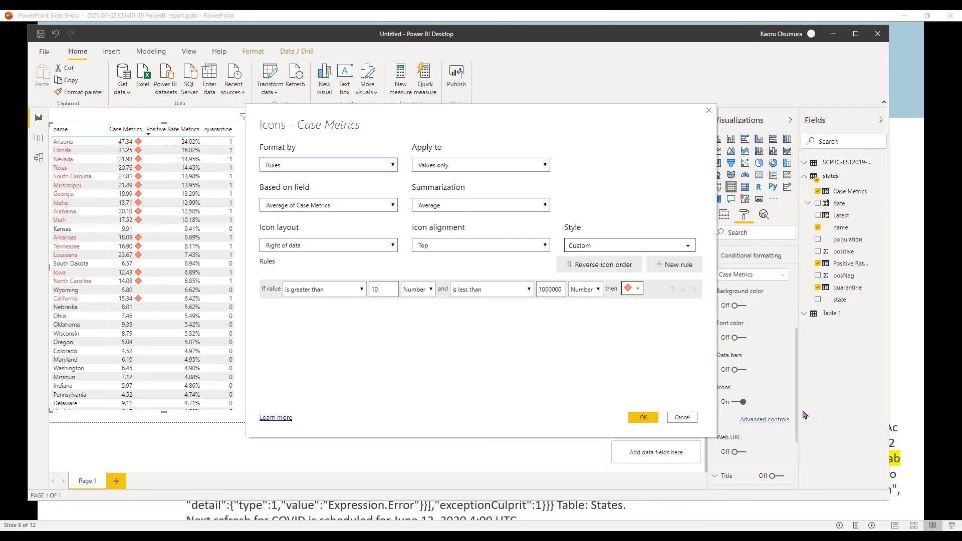
{"action": "left_click", "coordinate": [682, 418]}
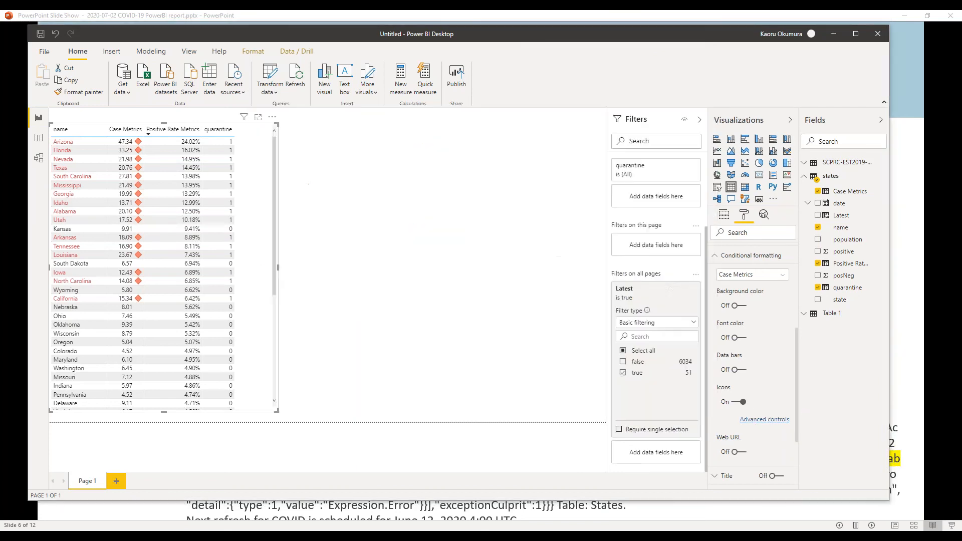
Turn on conditional formatting icons for the Positive Rate Metrics column.
{"action": "left_click", "coordinate": [745, 276]}
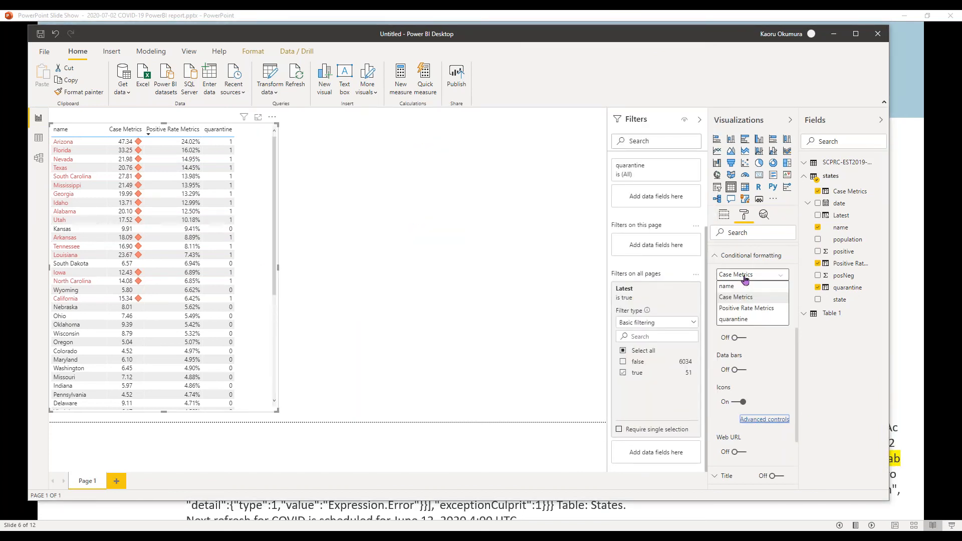
{"action": "left_click", "coordinate": [746, 308]}
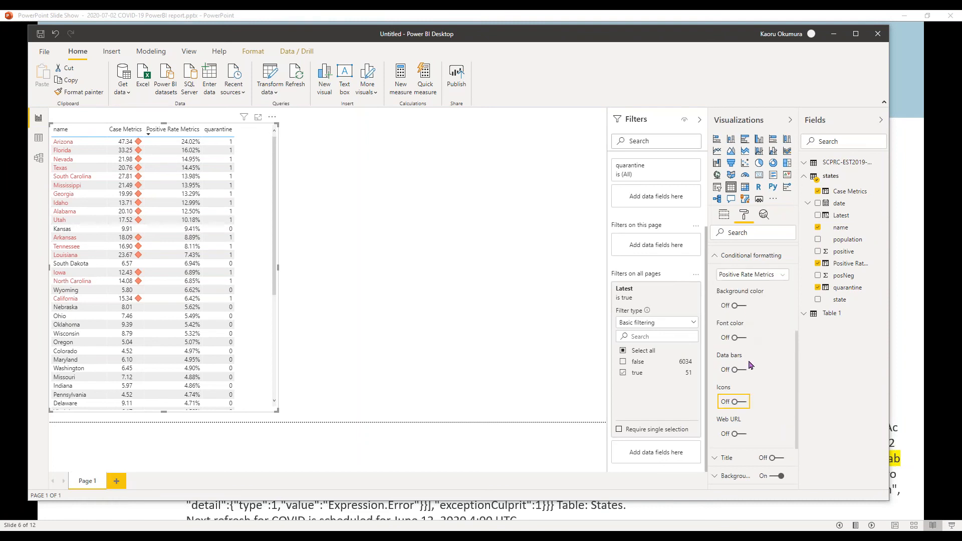
{"action": "left_click", "coordinate": [741, 404]}
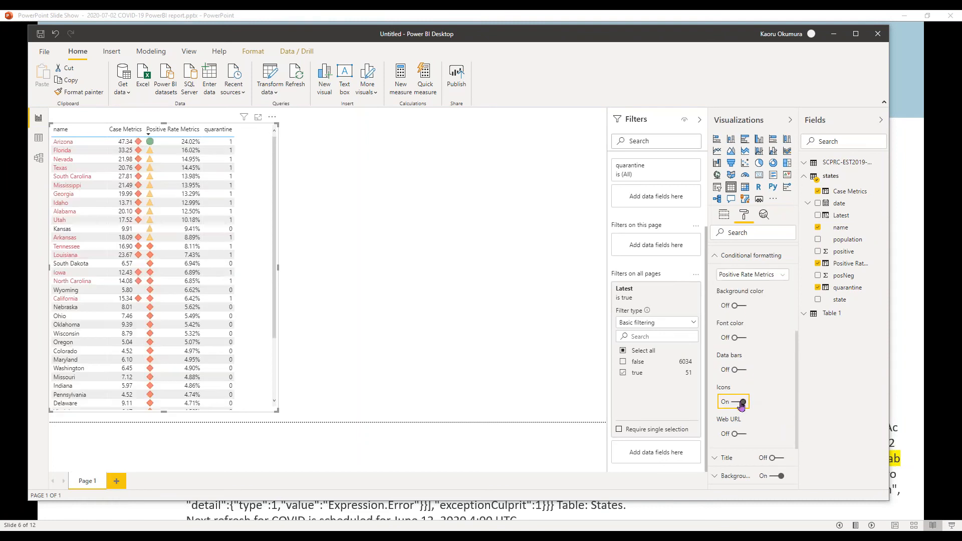
Set the Positive Rate Metrics icons to Average summarization with the icon layout Right of data.
{"action": "left_click", "coordinate": [762, 421]}
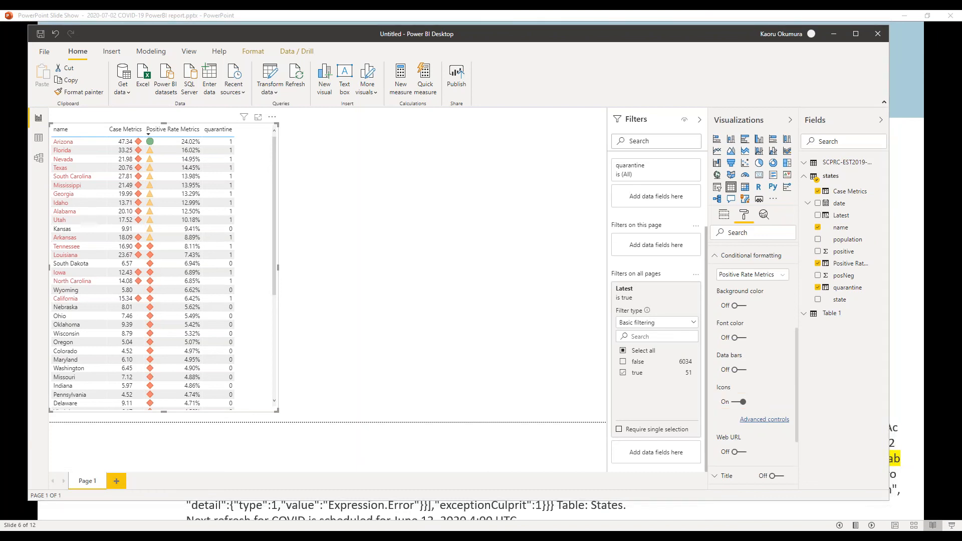
{"action": "left_click", "coordinate": [464, 208]}
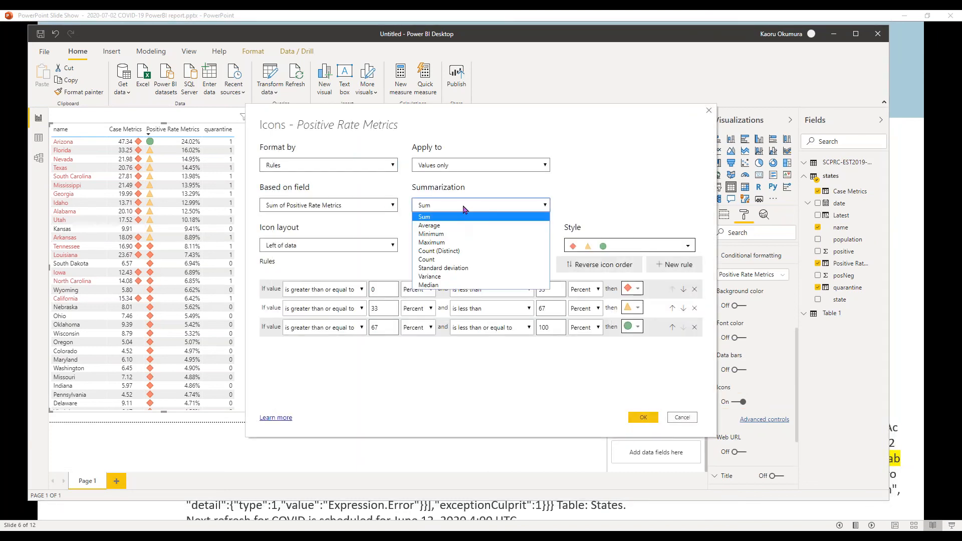
{"action": "left_click", "coordinate": [464, 224]}
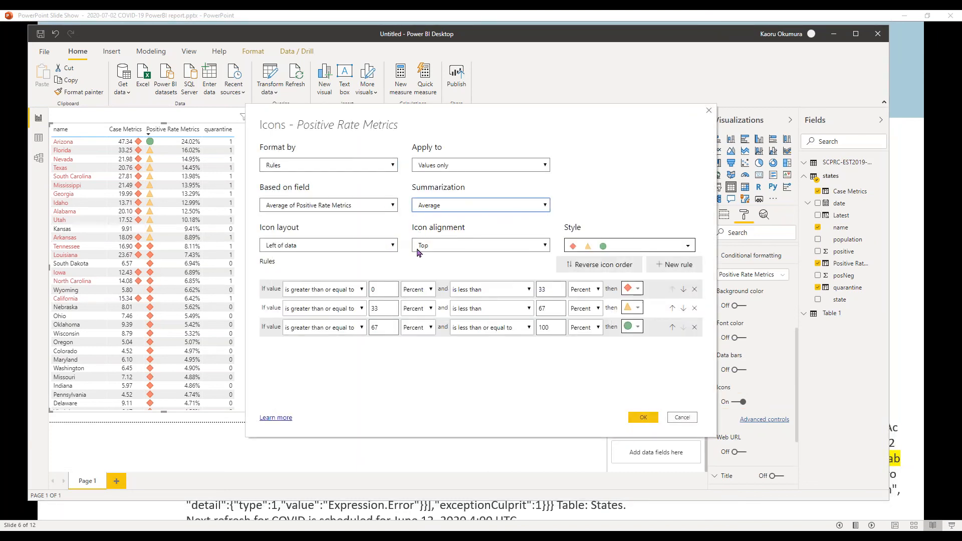
{"action": "left_click", "coordinate": [389, 247]}
{"action": "left_click", "coordinate": [351, 274]}
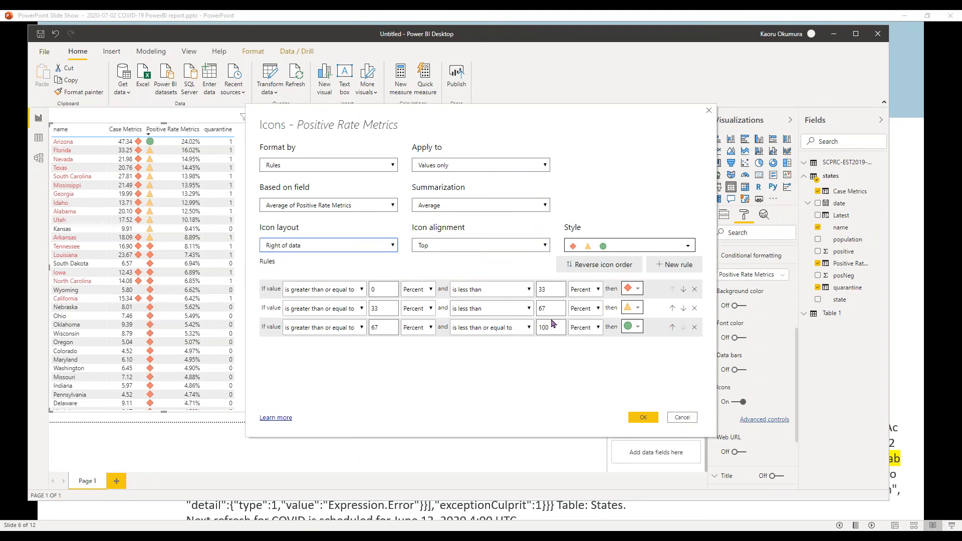
Delete the yellow triangle and green circle rules for Positive Rate Metrics, and set the red diamond rule's lower condition to greater than 0.1 (Number).
{"action": "left_click", "coordinate": [695, 309]}
{"action": "left_click", "coordinate": [695, 308]}
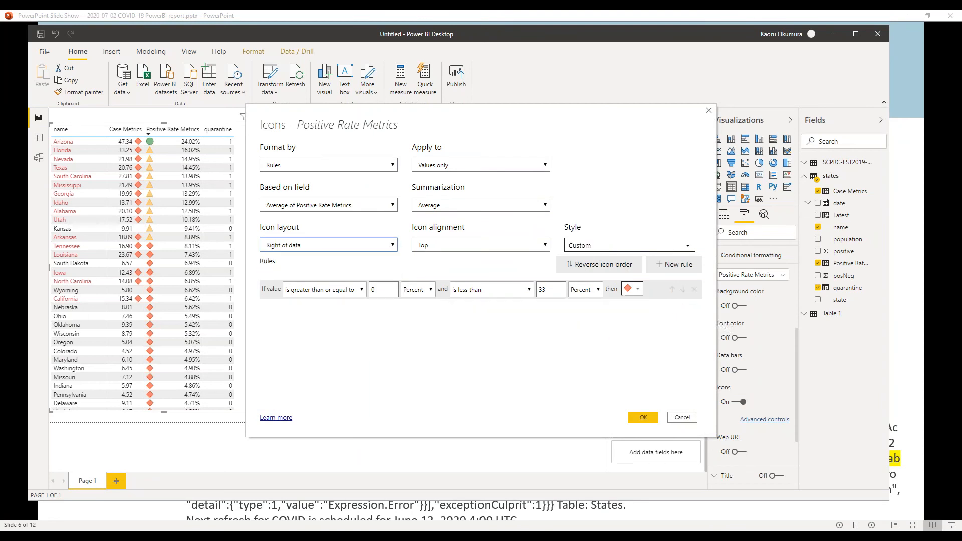
{"action": "left_click", "coordinate": [361, 288]}
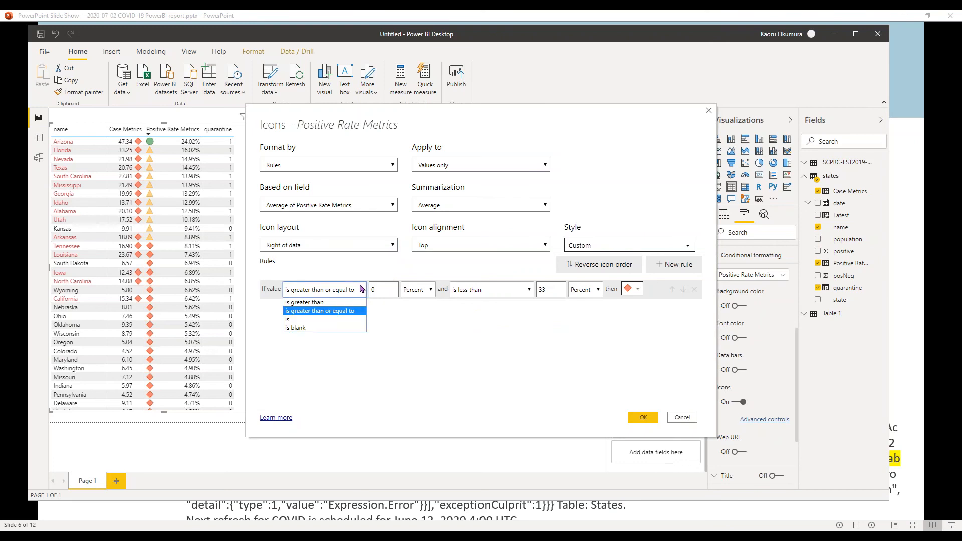
{"action": "left_click", "coordinate": [351, 302]}
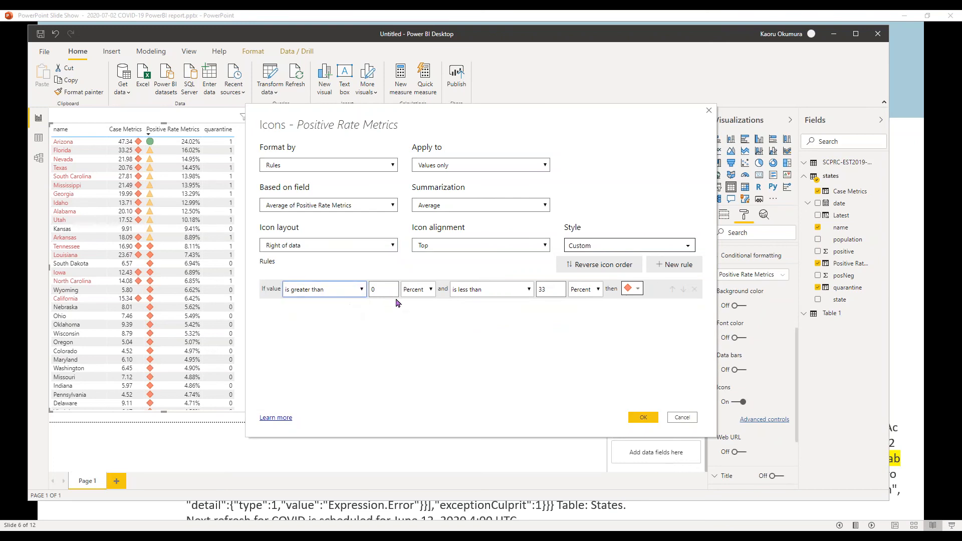
{"action": "left_click", "coordinate": [394, 290]}
{"action": "type", "text": "0.1"}
{"action": "left_click", "coordinate": [430, 291]}
{"action": "left_click", "coordinate": [418, 302]}
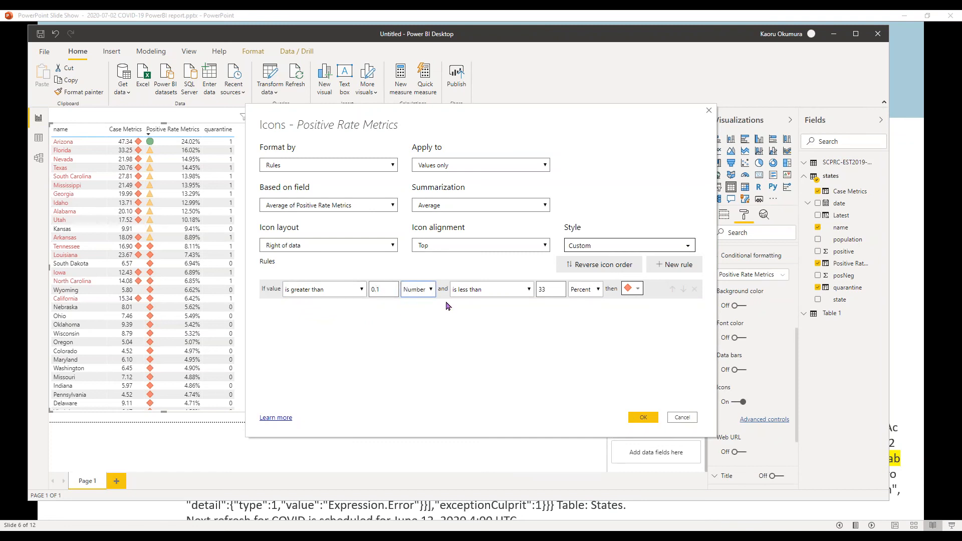
Set the Positive Rate Metrics icon rule's upper condition to less than 1 (Number) and apply it.
{"action": "left_click", "coordinate": [584, 290]}
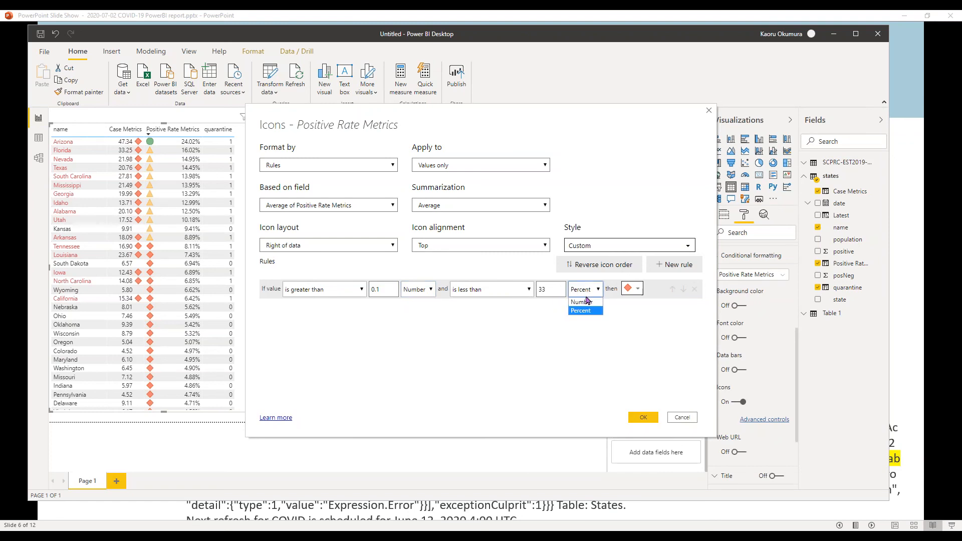
{"action": "left_click", "coordinate": [581, 302]}
{"action": "double_click", "coordinate": [560, 293]}
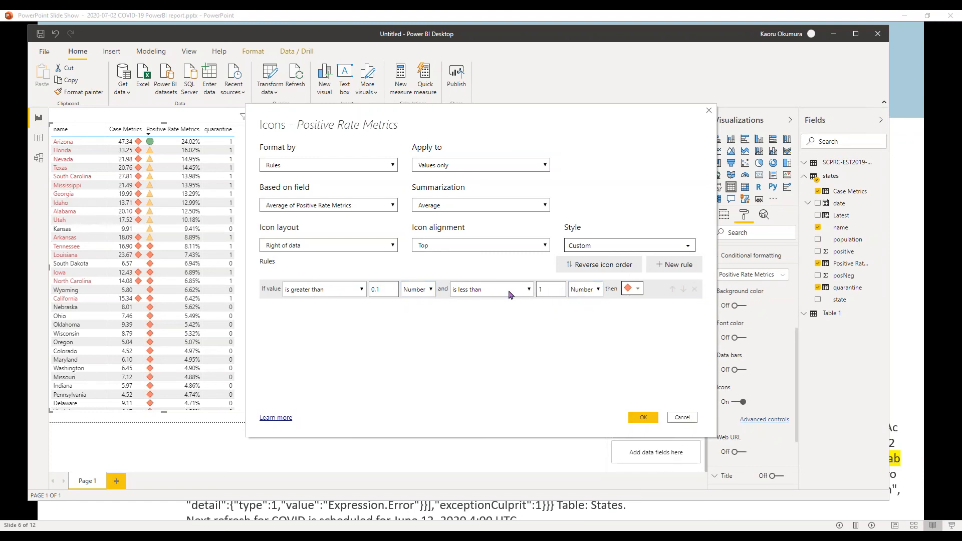
{"action": "left_click", "coordinate": [643, 418]}
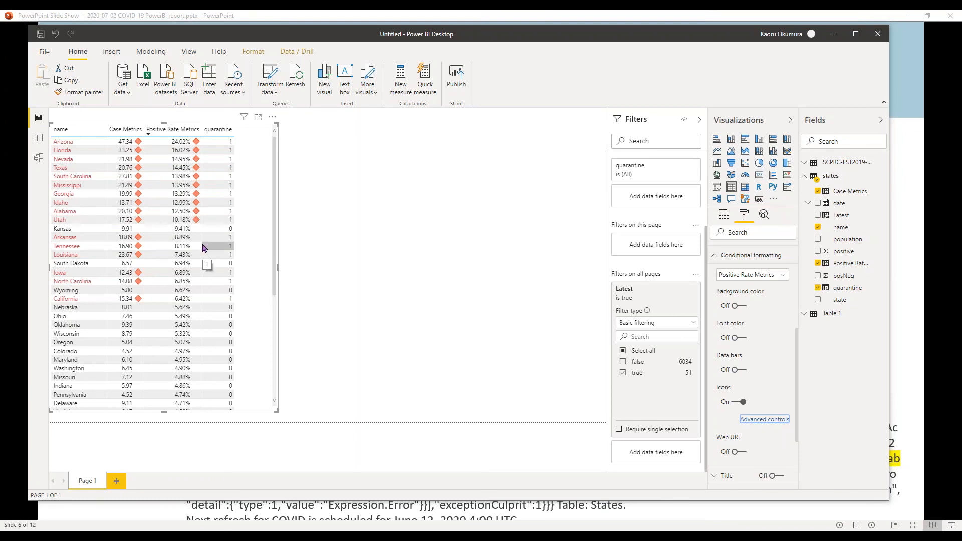
Sort the table by Case Metrics in descending order and deselect the visual.
{"action": "left_click", "coordinate": [115, 132]}
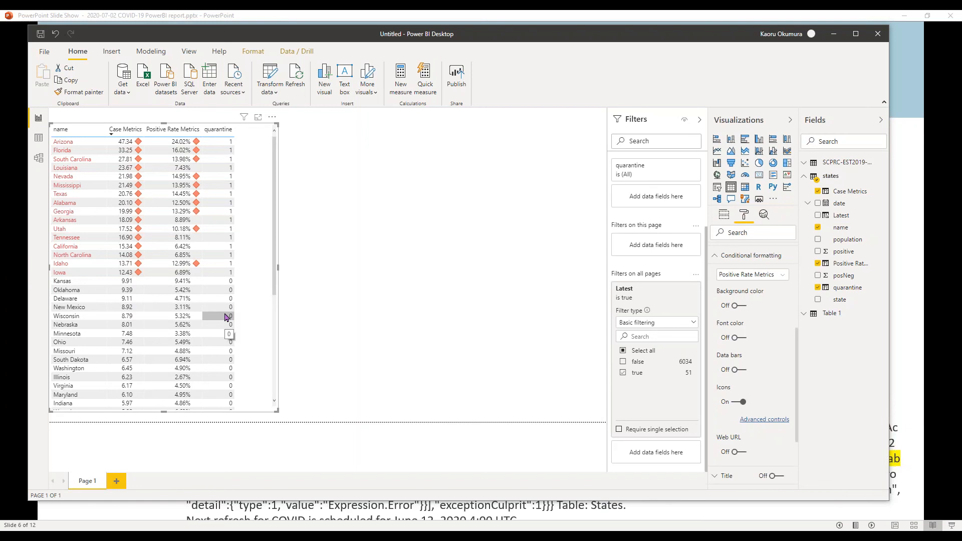
{"action": "left_click", "coordinate": [421, 310]}
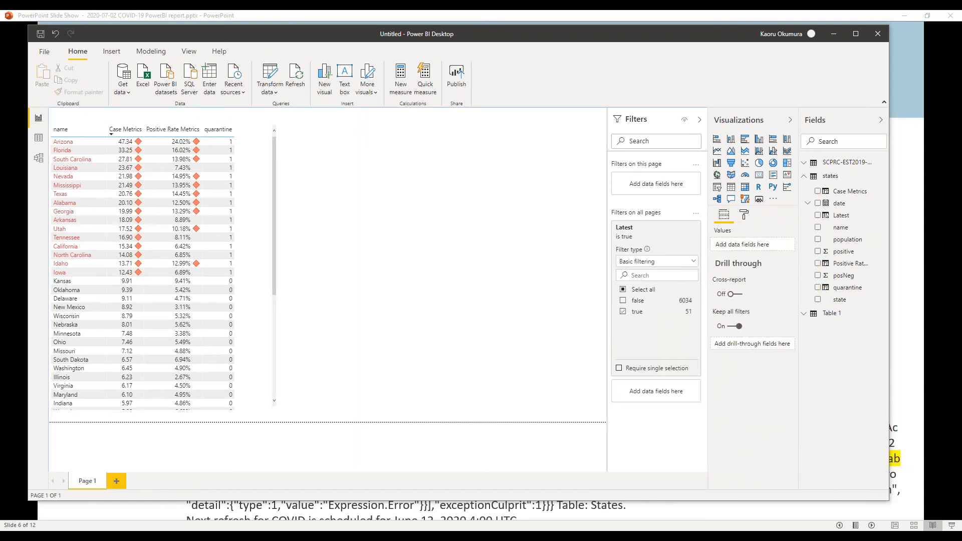
Add a filled map visual with name as the Location and quarantine in Tooltips.
{"action": "left_click", "coordinate": [730, 176]}
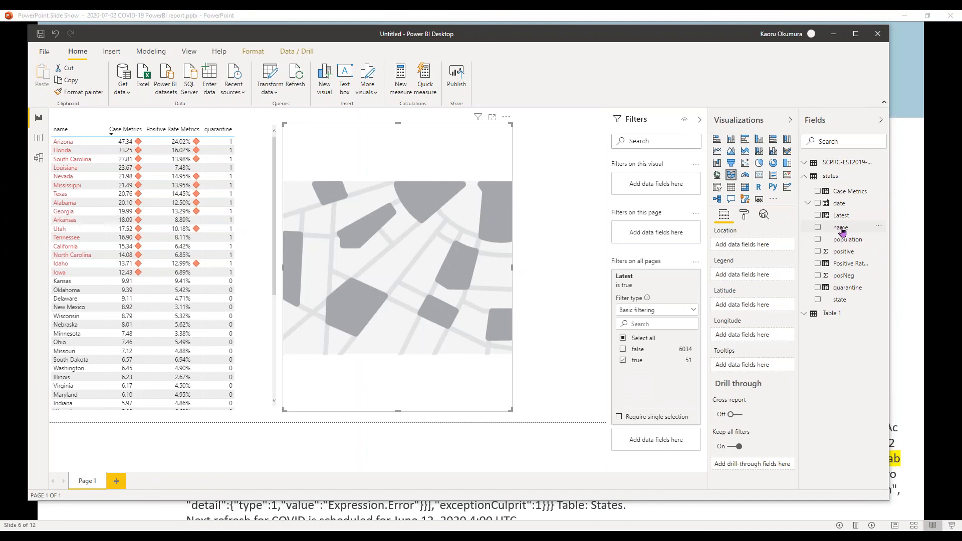
{"action": "left_click_drag", "start_coordinate": [842, 229], "coordinate": [752, 250]}
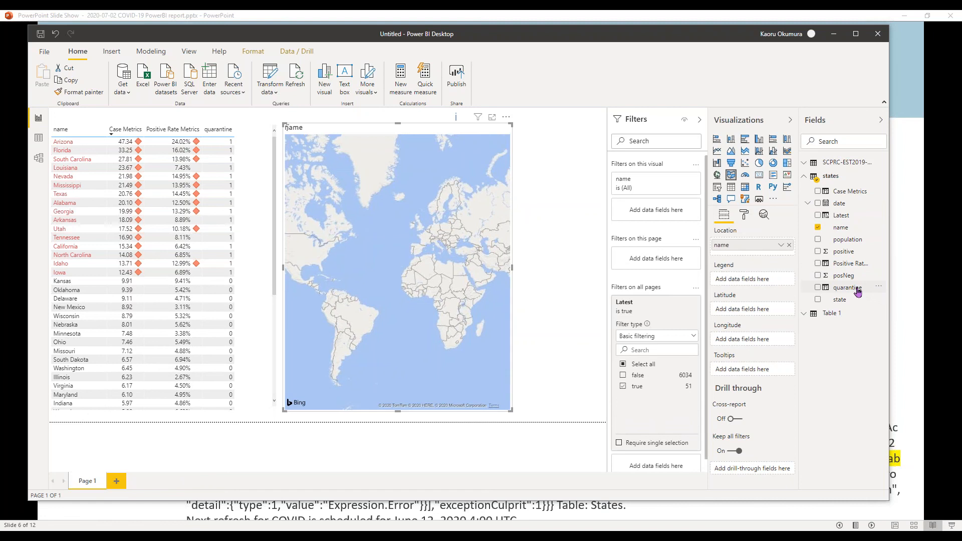
{"action": "left_click_drag", "start_coordinate": [856, 290], "coordinate": [764, 374]}
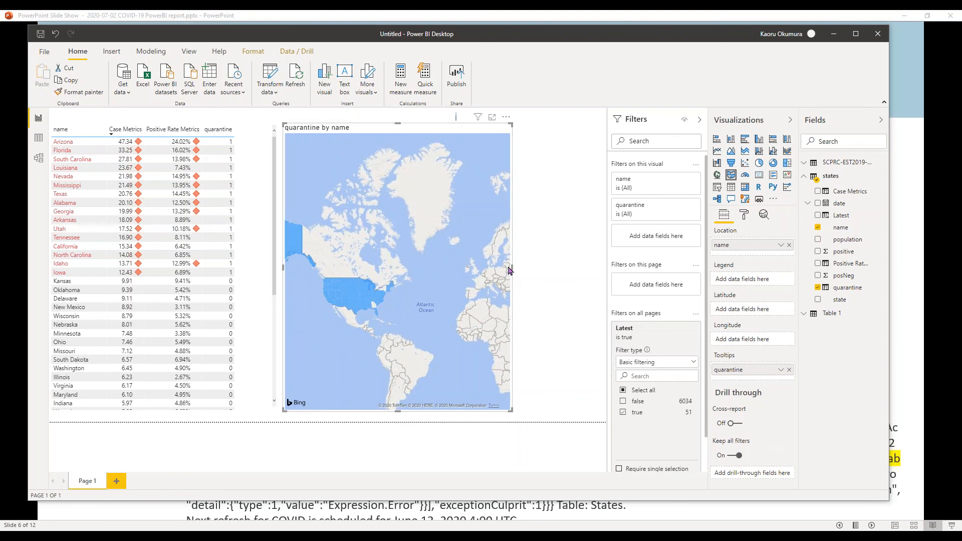
Widen the filled map to the page's right edge and set its default data color to be formatted by rules.
{"action": "left_click_drag", "start_coordinate": [514, 269], "coordinate": [494, 269]}
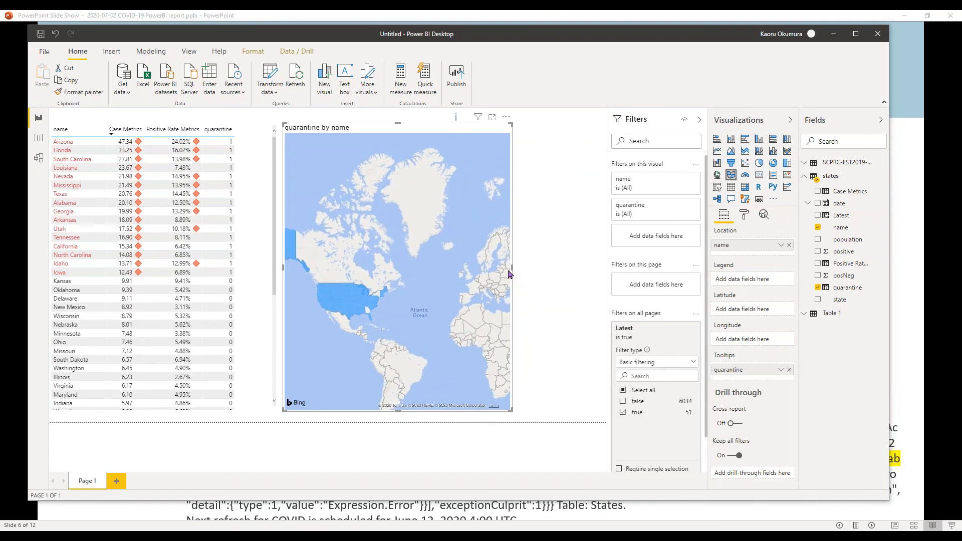
{"action": "left_click_drag", "start_coordinate": [512, 271], "coordinate": [605, 270]}
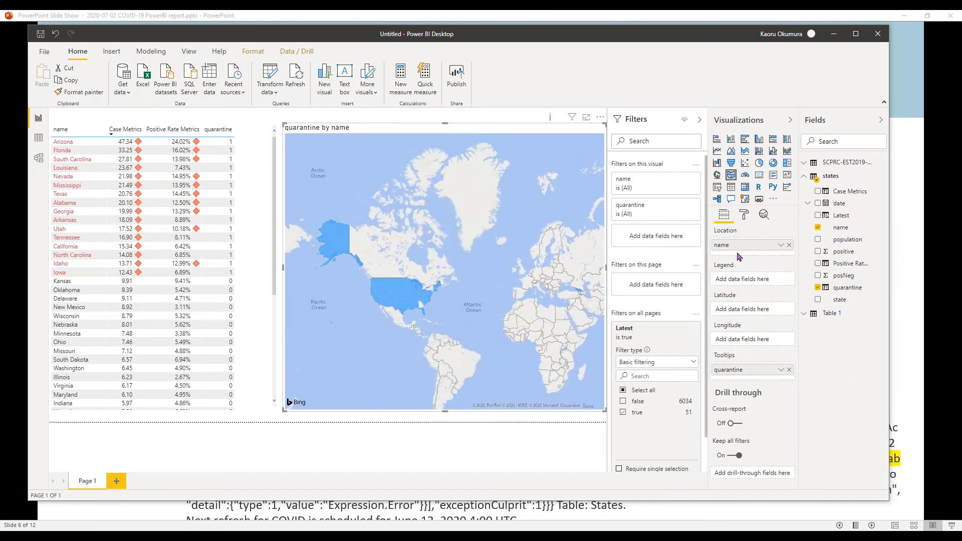
{"action": "left_click", "coordinate": [746, 214]}
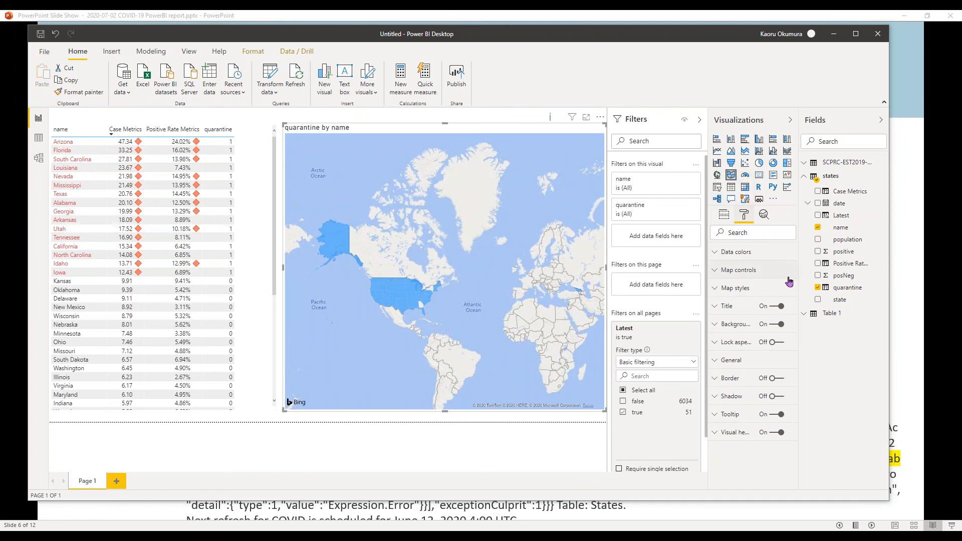
{"action": "left_click", "coordinate": [726, 255]}
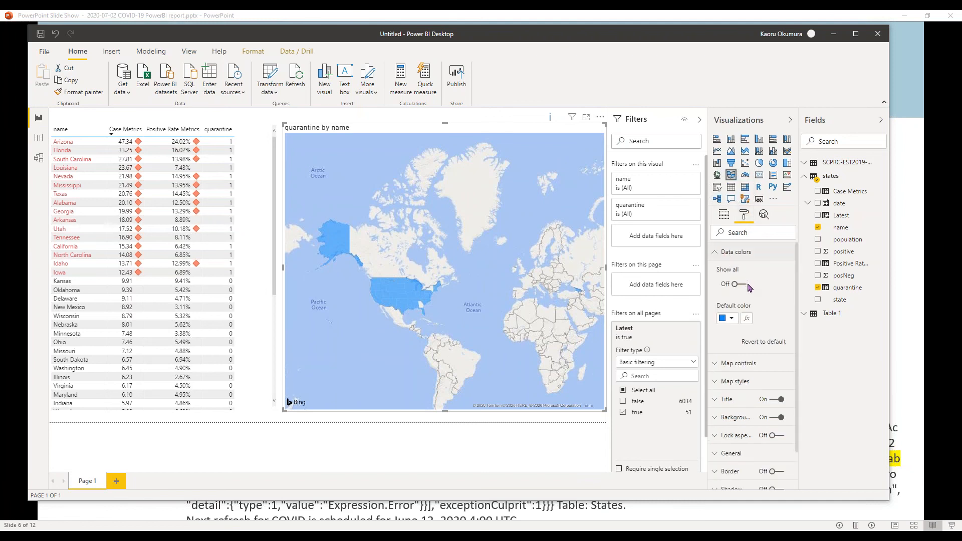
{"action": "left_click", "coordinate": [747, 319]}
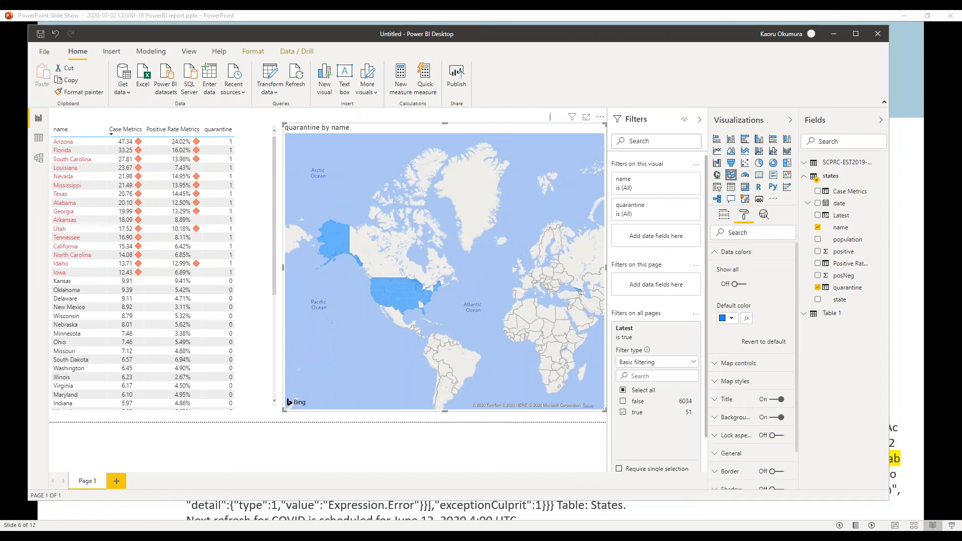
{"action": "left_click", "coordinate": [354, 170]}
{"action": "left_click", "coordinate": [336, 187]}
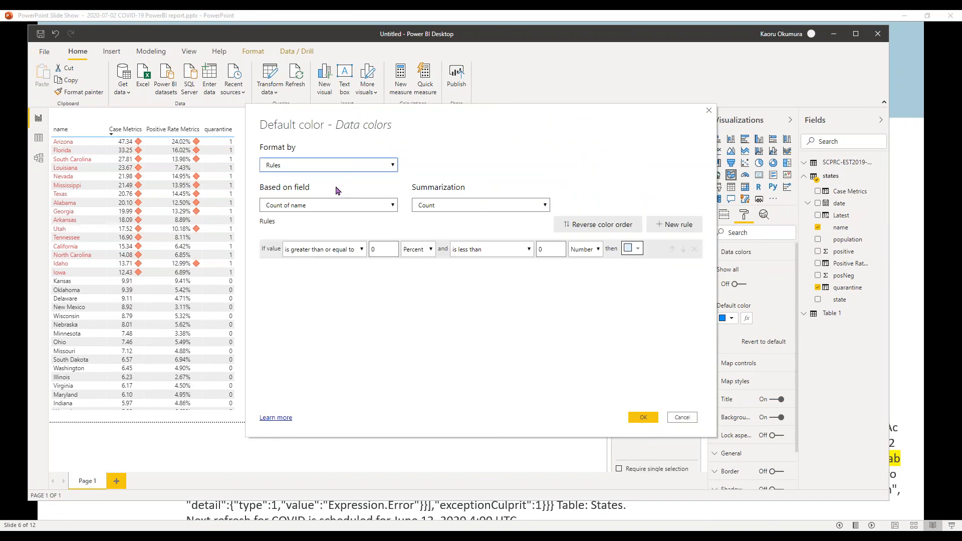
Define the first color rule as greater than or equal to 0.5 (Number) and less than 20 (Number) with red.
{"action": "double_click", "coordinate": [385, 251]}
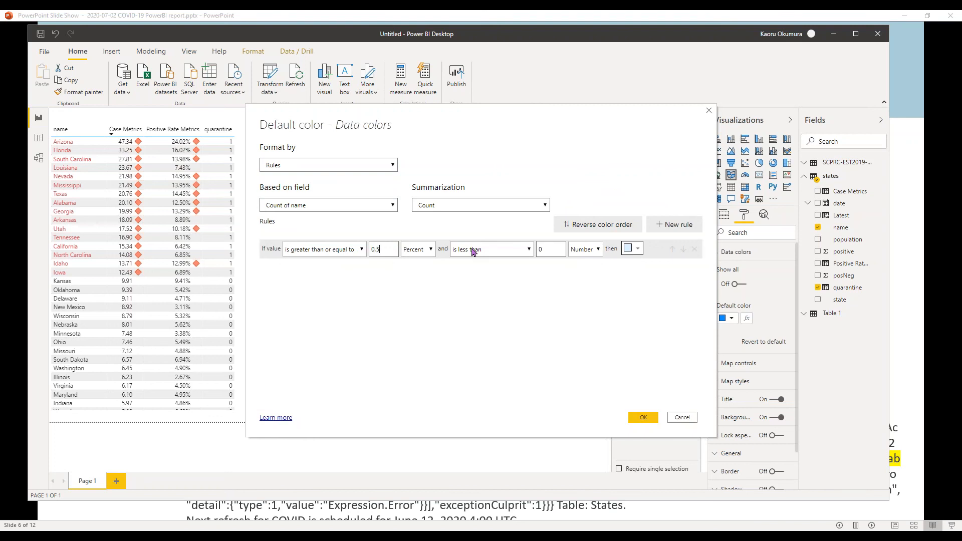
{"action": "left_click", "coordinate": [415, 249]}
{"action": "left_click", "coordinate": [415, 262]}
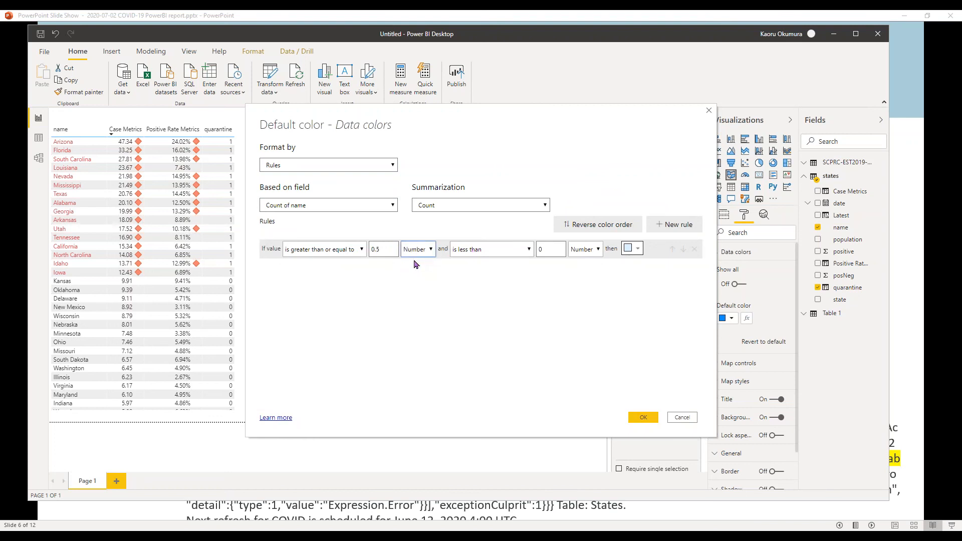
{"action": "double_click", "coordinate": [553, 249]}
{"action": "type", "text": "2"}
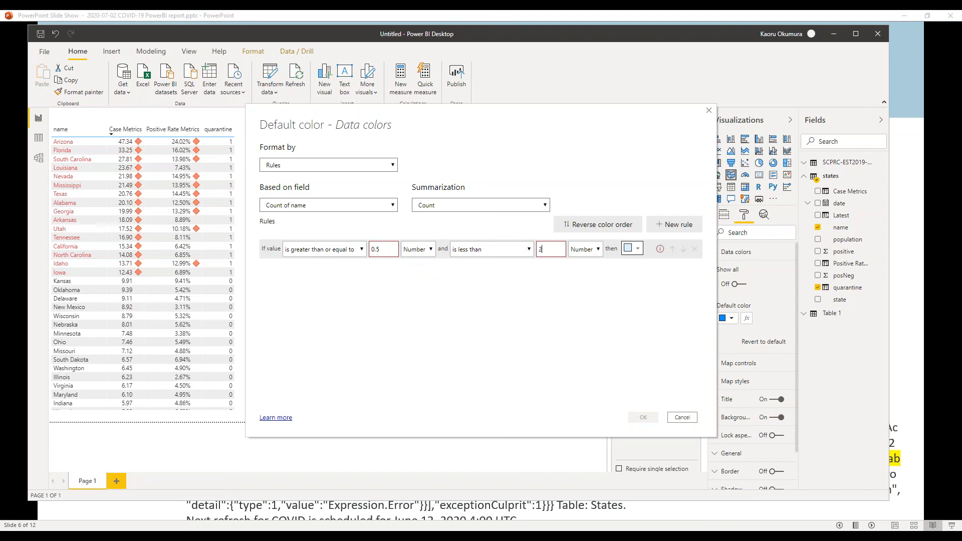
{"action": "type", "text": "0"}
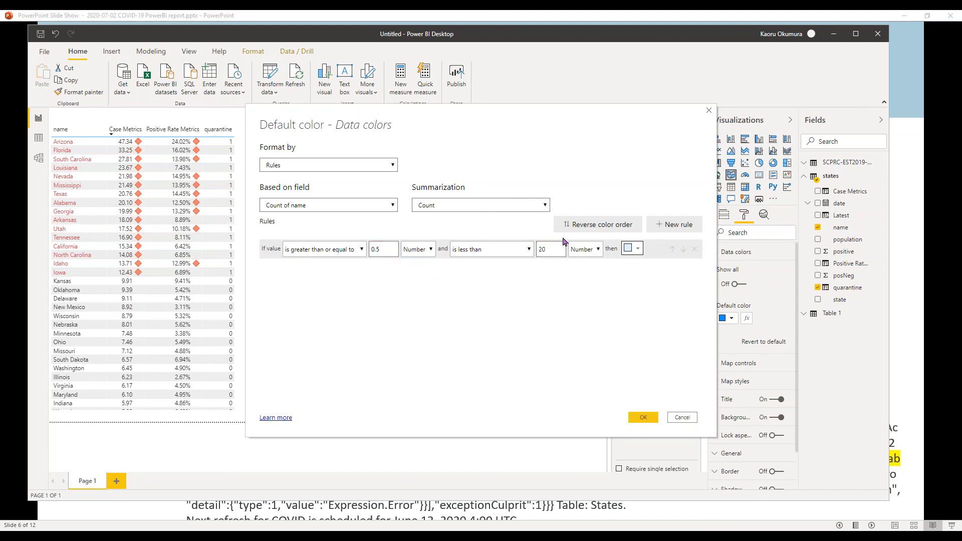
{"action": "left_click", "coordinate": [638, 250]}
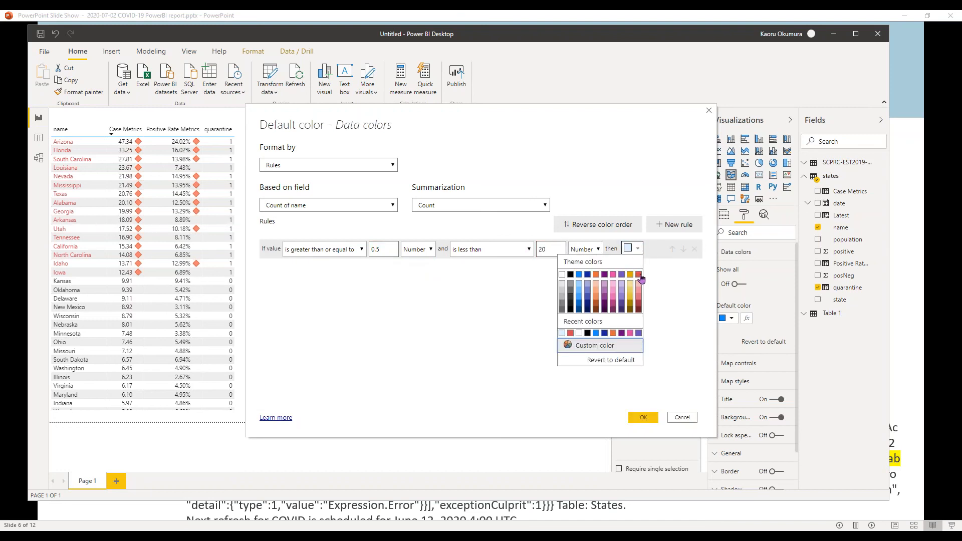
{"action": "left_click", "coordinate": [639, 275]}
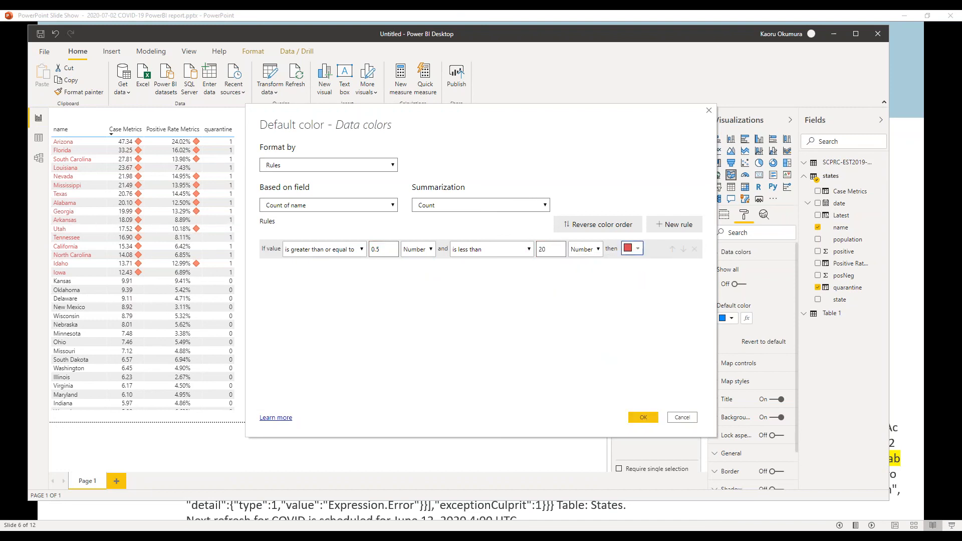
Add a second color rule and base the formatting on the states table's quarantine field with Average summarization.
{"action": "left_click", "coordinate": [680, 228]}
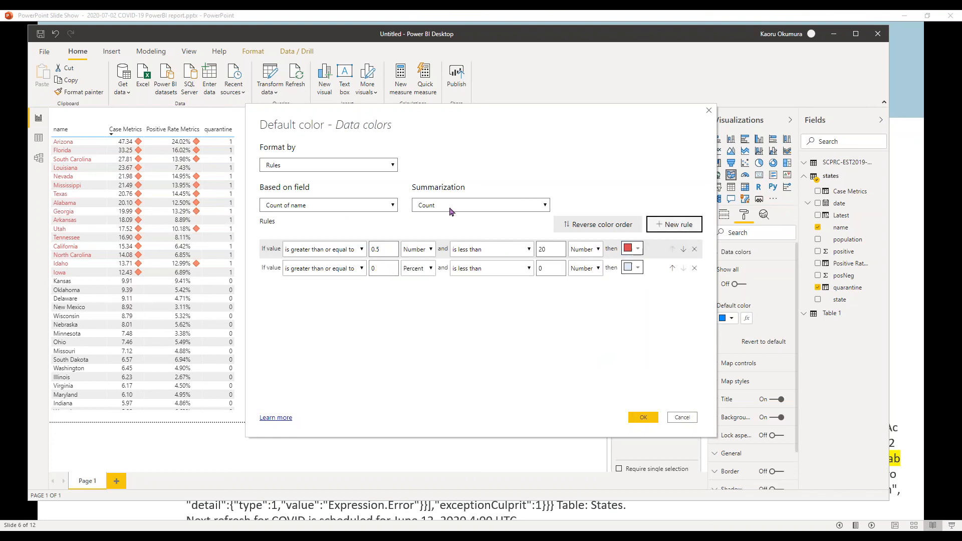
{"action": "left_click", "coordinate": [389, 208]}
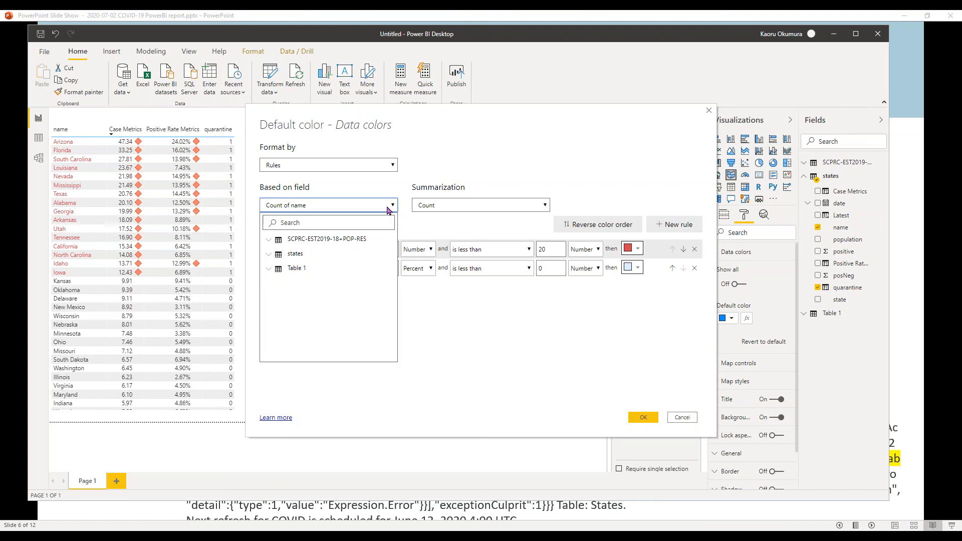
{"action": "left_click", "coordinate": [279, 258]}
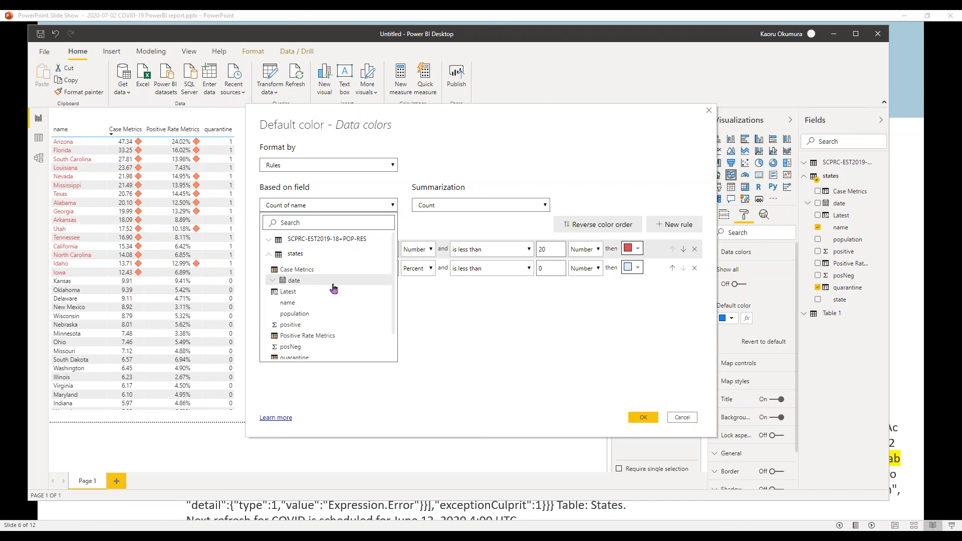
{"action": "scroll", "coordinate": [334, 288], "scroll_direction": "down", "scroll_amount": 1}
{"action": "left_click", "coordinate": [310, 329]}
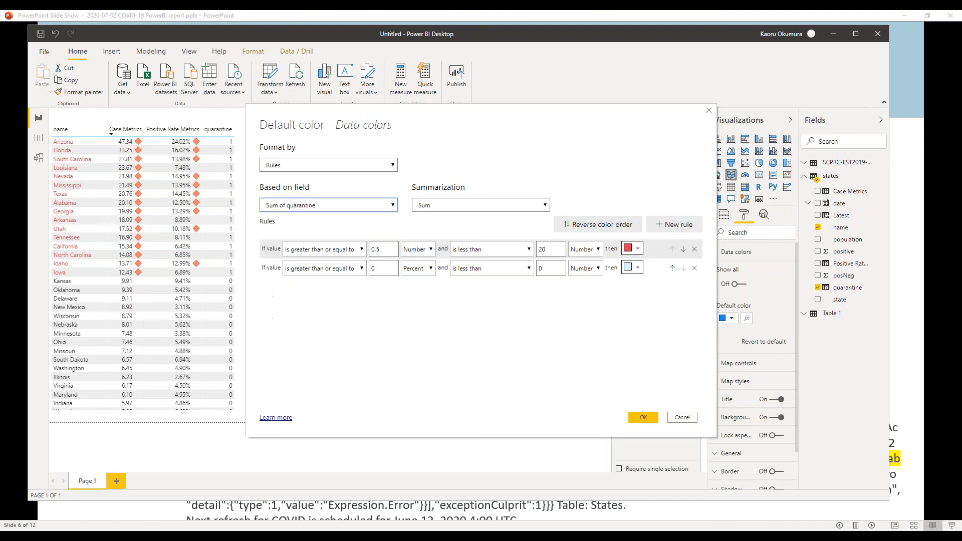
{"action": "left_click", "coordinate": [448, 210]}
{"action": "left_click", "coordinate": [439, 235]}
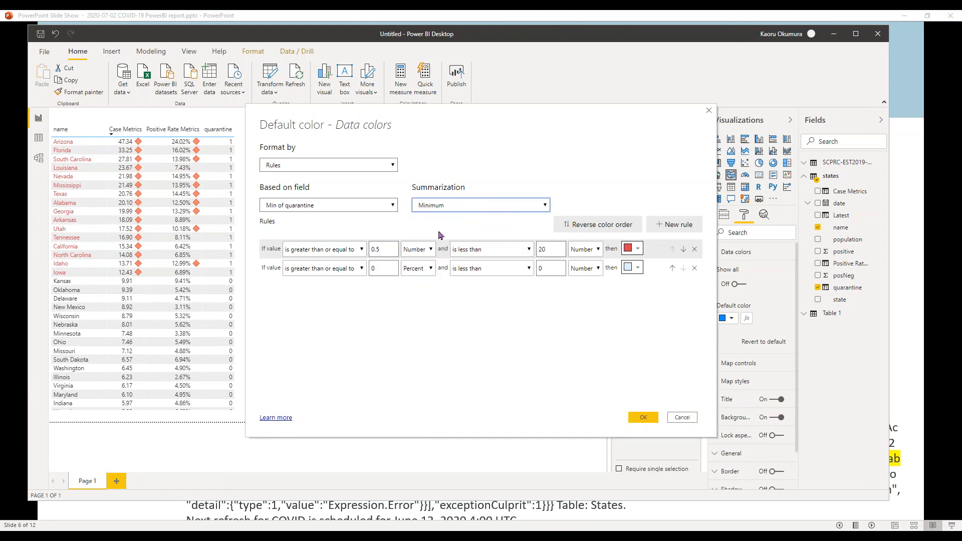
{"action": "left_click", "coordinate": [440, 207]}
{"action": "left_click", "coordinate": [432, 225]}
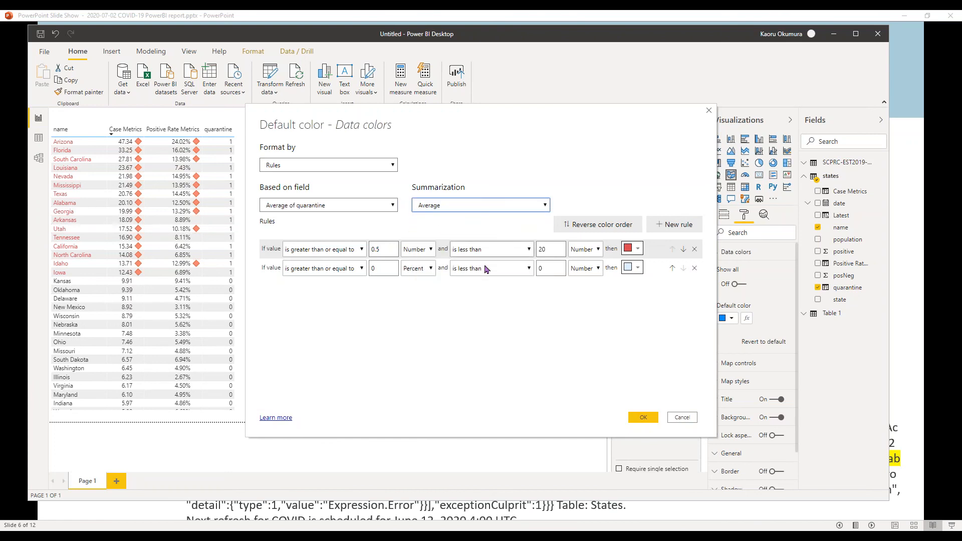
Define the second color rule as greater than or equal to 0 (Number) and less than 0.5 (Number) with a custom green.
{"action": "left_click", "coordinate": [417, 268]}
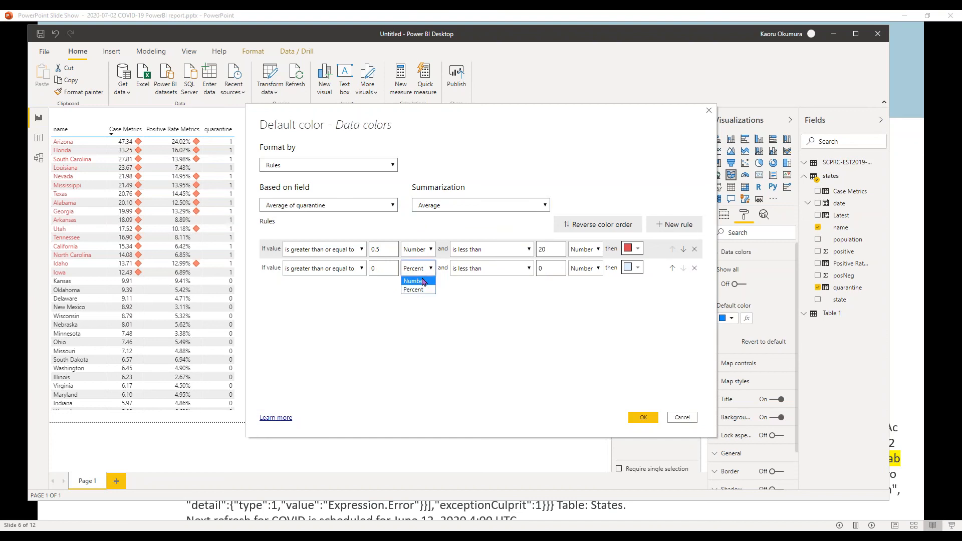
{"action": "left_click", "coordinate": [423, 282]}
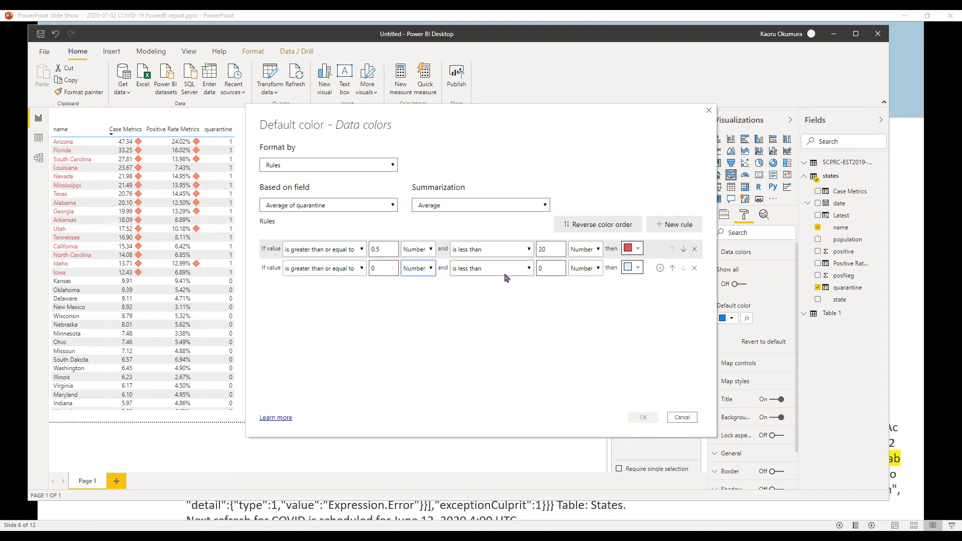
{"action": "left_click", "coordinate": [541, 268]}
{"action": "type", "text": "0.5"}
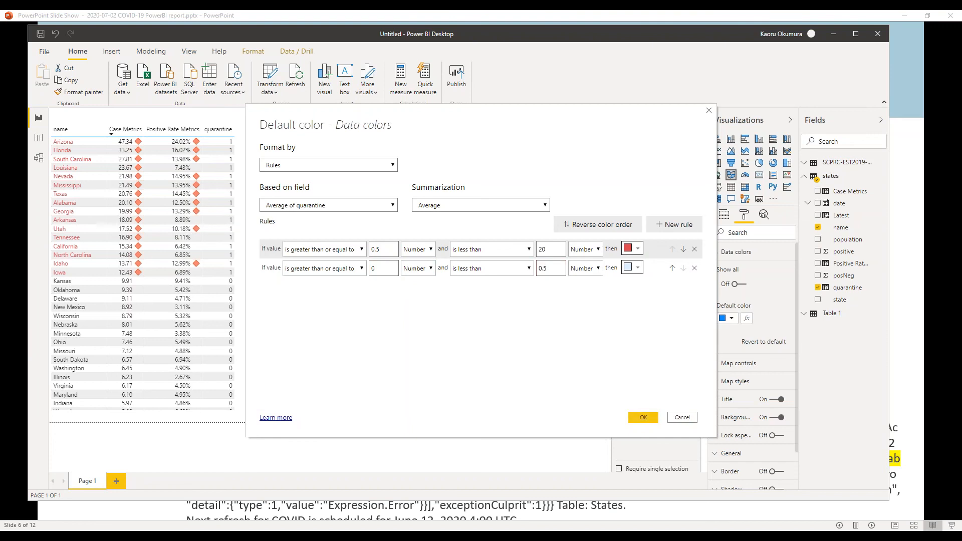
{"action": "left_click", "coordinate": [635, 268]}
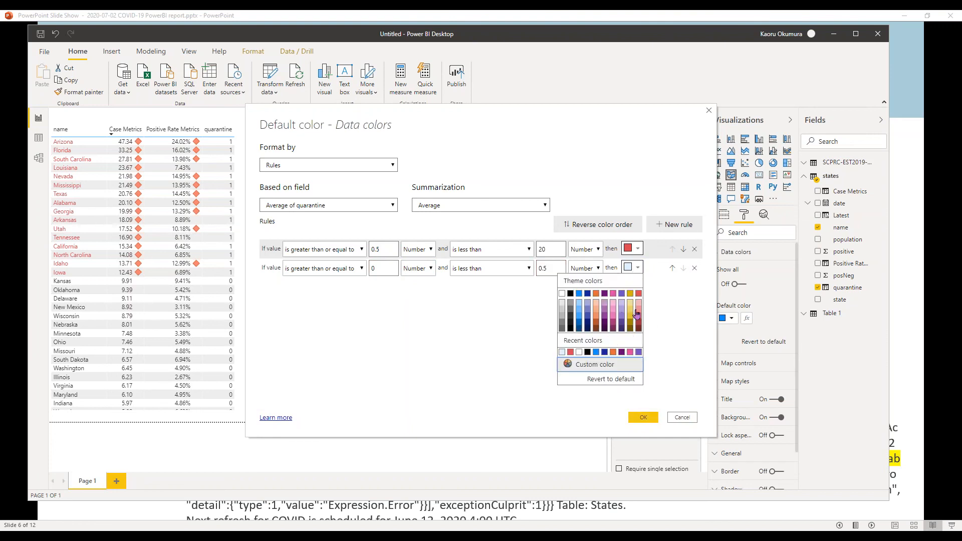
{"action": "left_click", "coordinate": [608, 365]}
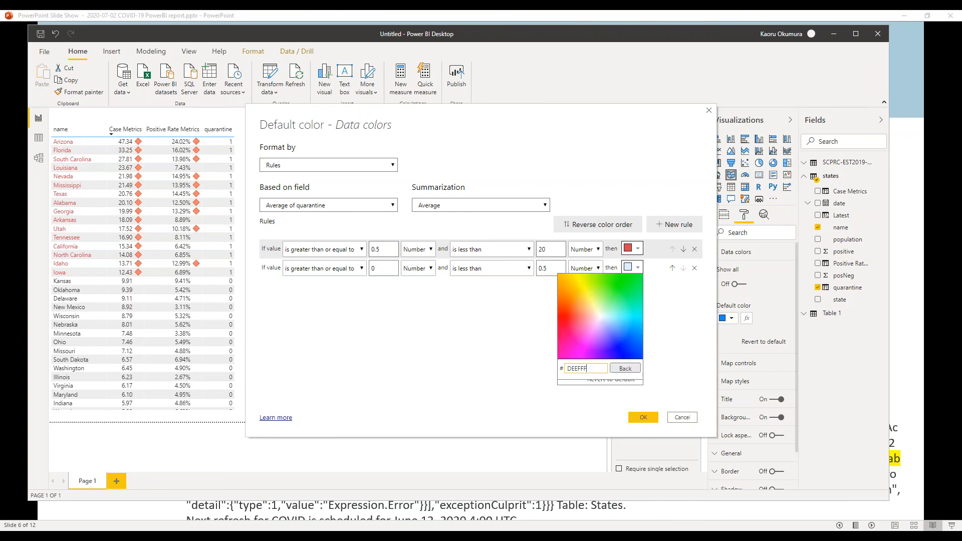
{"action": "left_click", "coordinate": [625, 286]}
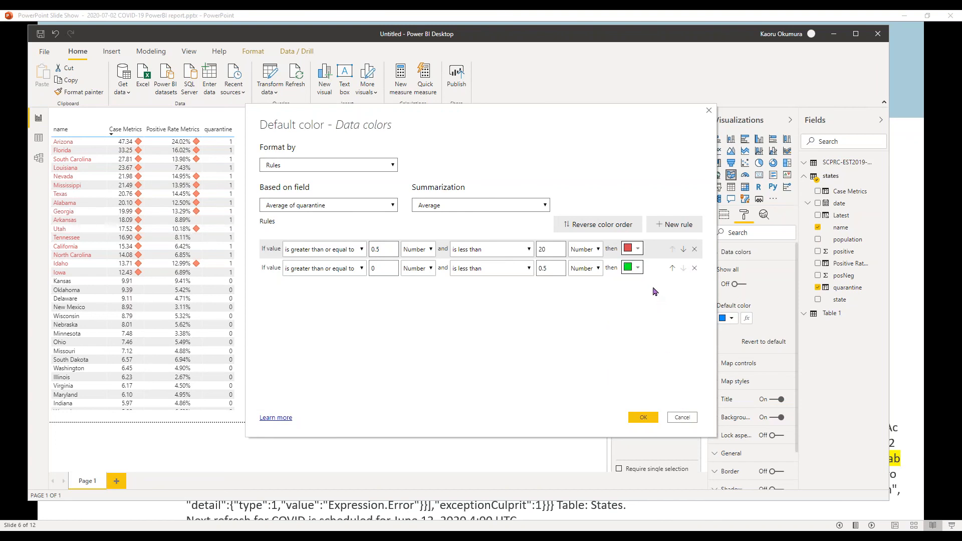
Change the second rule's color to a lighter custom green and apply the map's color rules.
{"action": "left_click", "coordinate": [639, 268]}
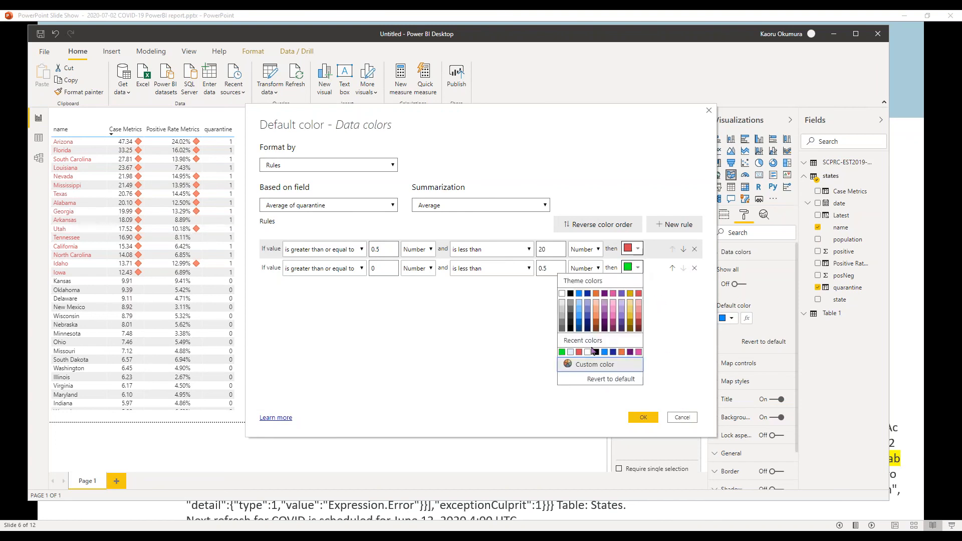
{"action": "left_click", "coordinate": [602, 365]}
{"action": "left_click", "coordinate": [616, 299]}
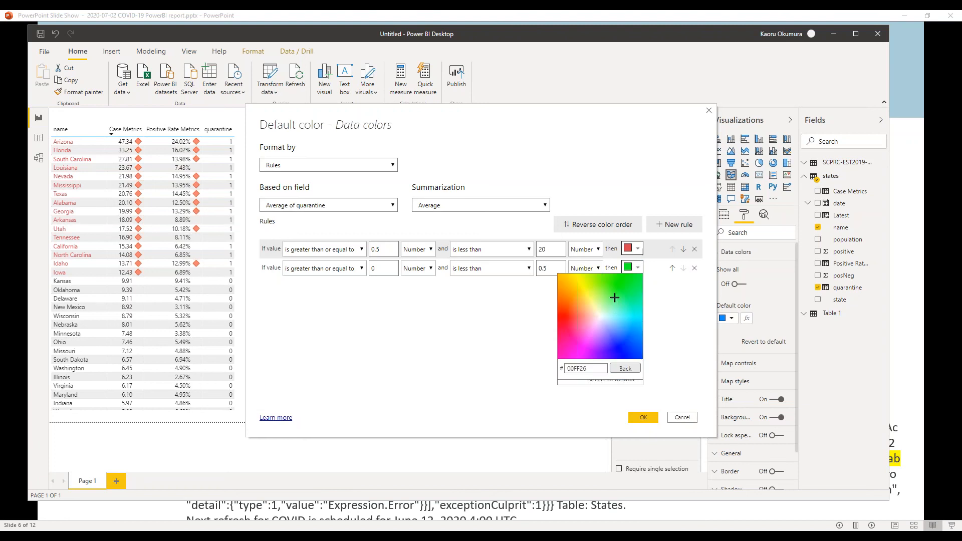
{"action": "left_click", "coordinate": [642, 418]}
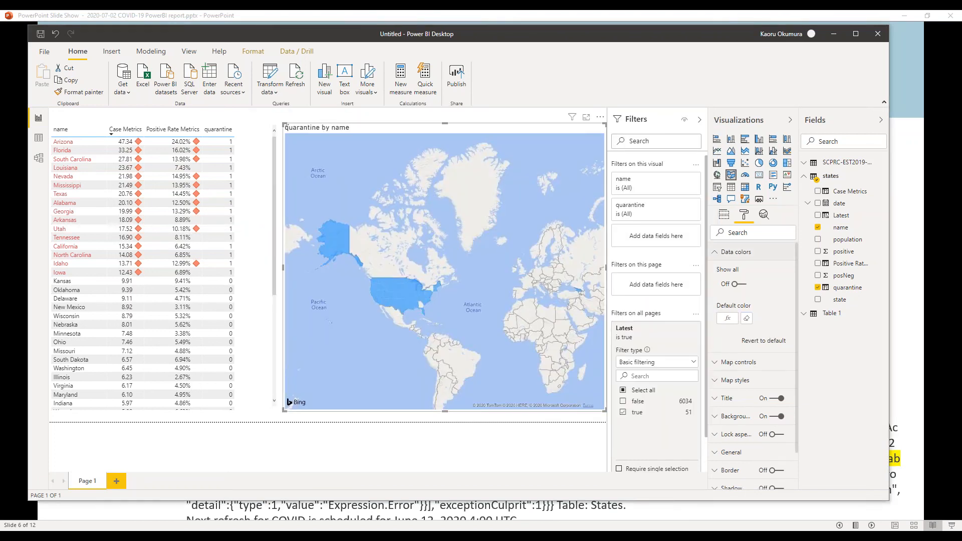
Add the state field above name in the filled map's Location so that Georgia is located by its state code.
{"action": "scroll", "coordinate": [396, 321], "scroll_direction": "up", "scroll_amount": 5}
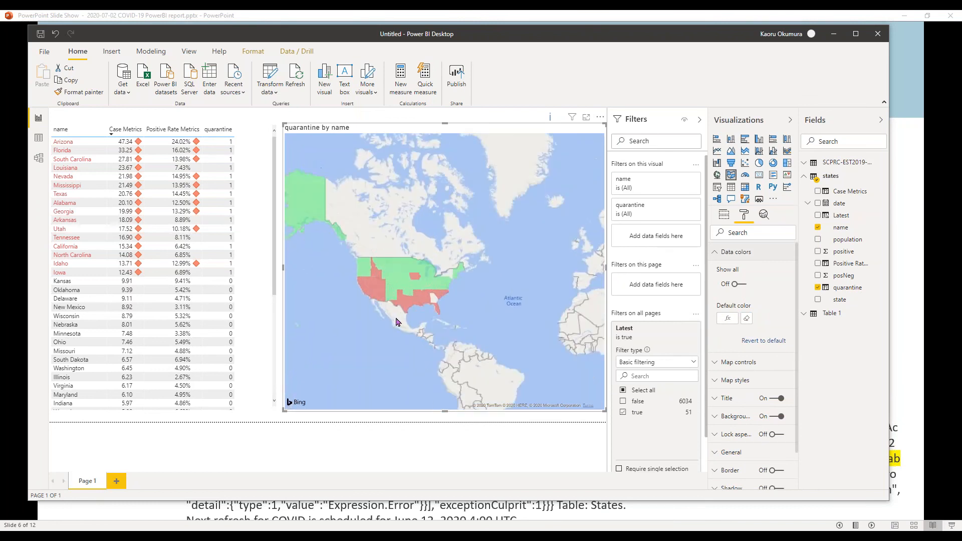
{"action": "left_click_drag", "start_coordinate": [453, 334], "coordinate": [452, 340]}
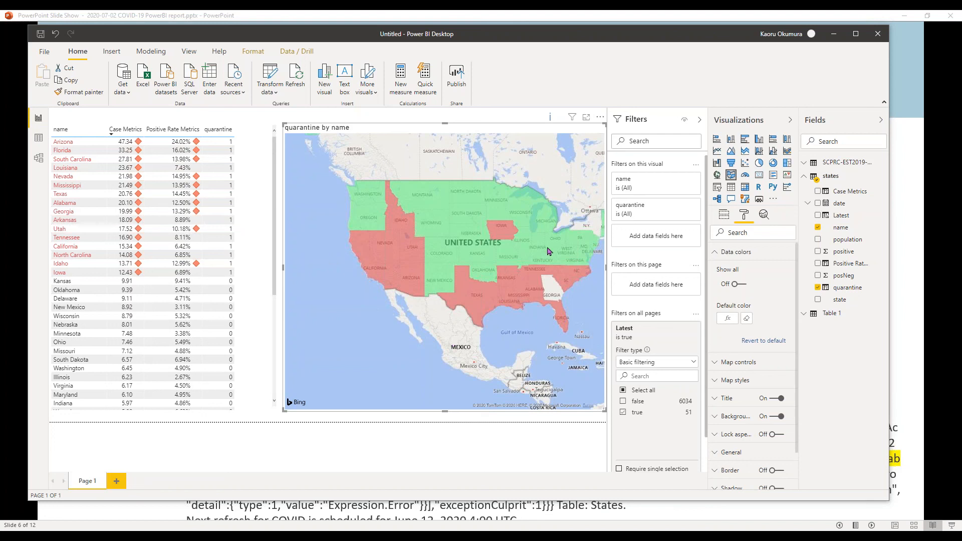
{"action": "scroll", "coordinate": [597, 307], "scroll_direction": "down", "scroll_amount": 3}
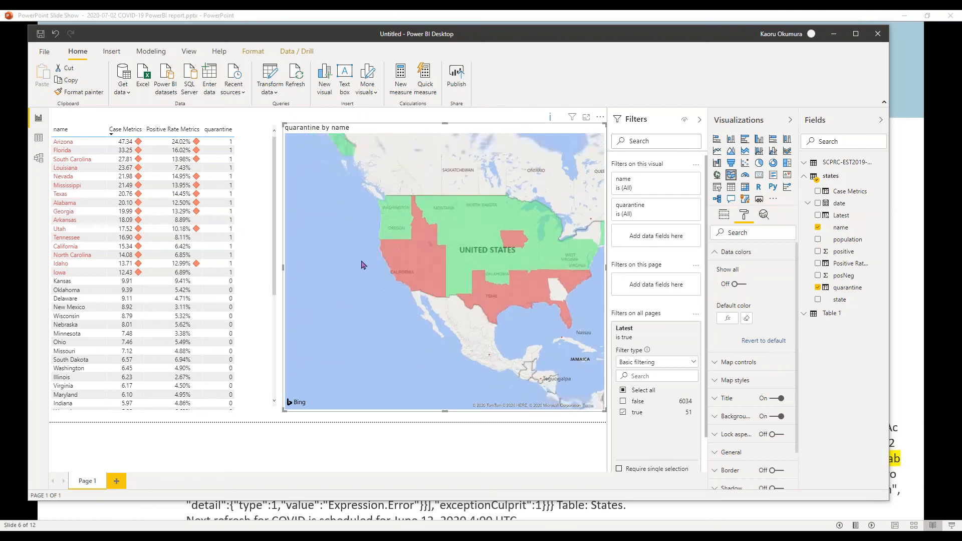
{"action": "left_click_drag", "start_coordinate": [511, 280], "coordinate": [416, 286]}
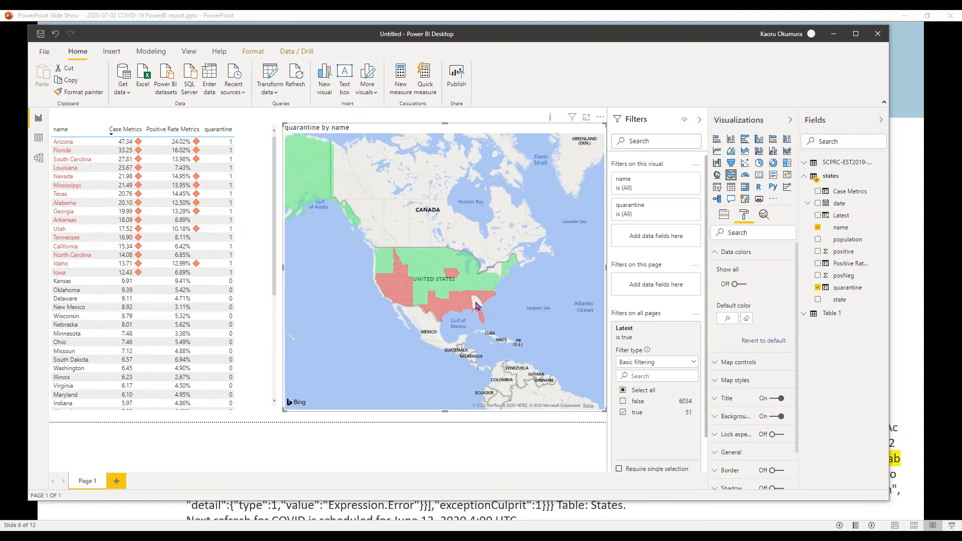
{"action": "scroll", "coordinate": [477, 306], "scroll_direction": "up", "scroll_amount": 5}
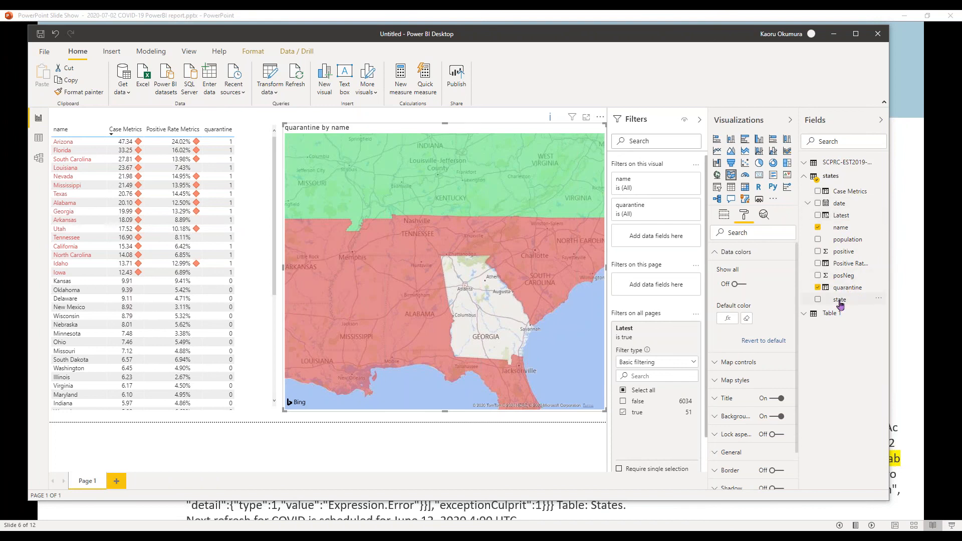
{"action": "left_click", "coordinate": [724, 214]}
{"action": "left_click_drag", "start_coordinate": [848, 302], "coordinate": [755, 245]}
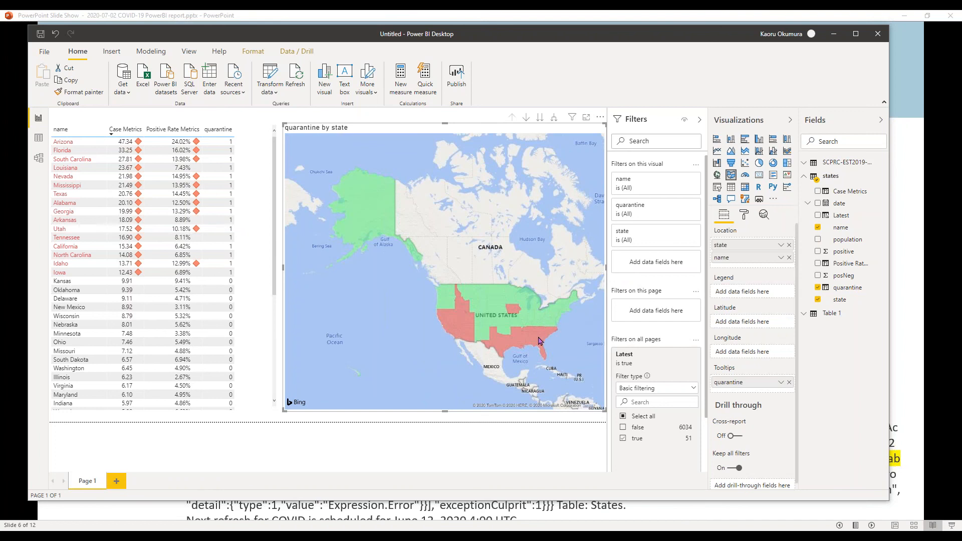
{"action": "mouse_move", "coordinate": [519, 345]}
Switch to the PowerPoint slide show and review the population and DAX column slides, ending on the Questions slide.
{"action": "left_click", "coordinate": [835, 35]}
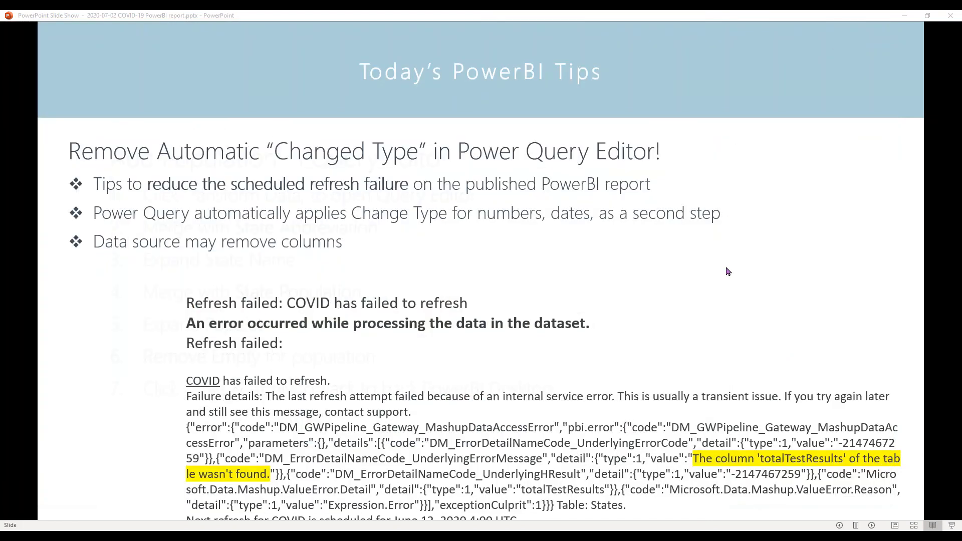
{"action": "key", "text": "Right"}
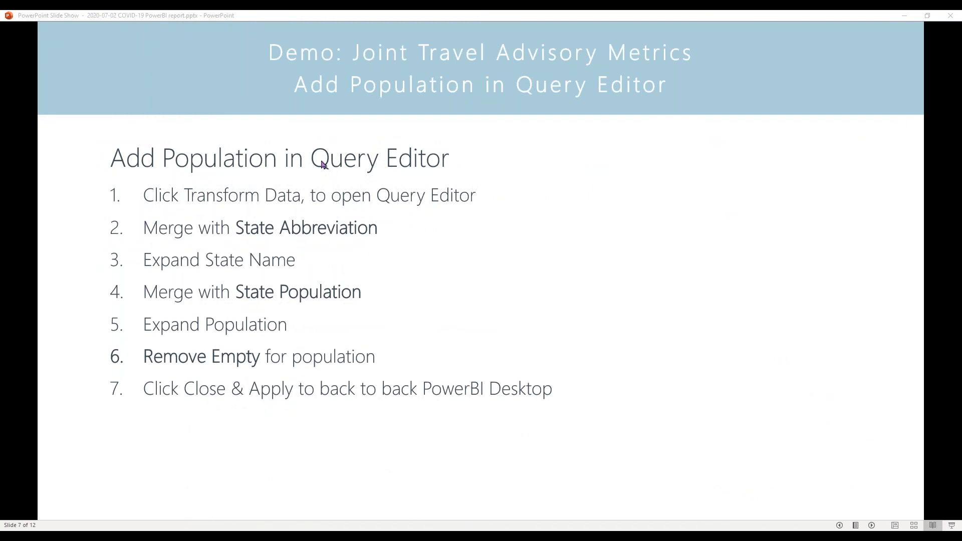
{"action": "key", "text": "Right"}
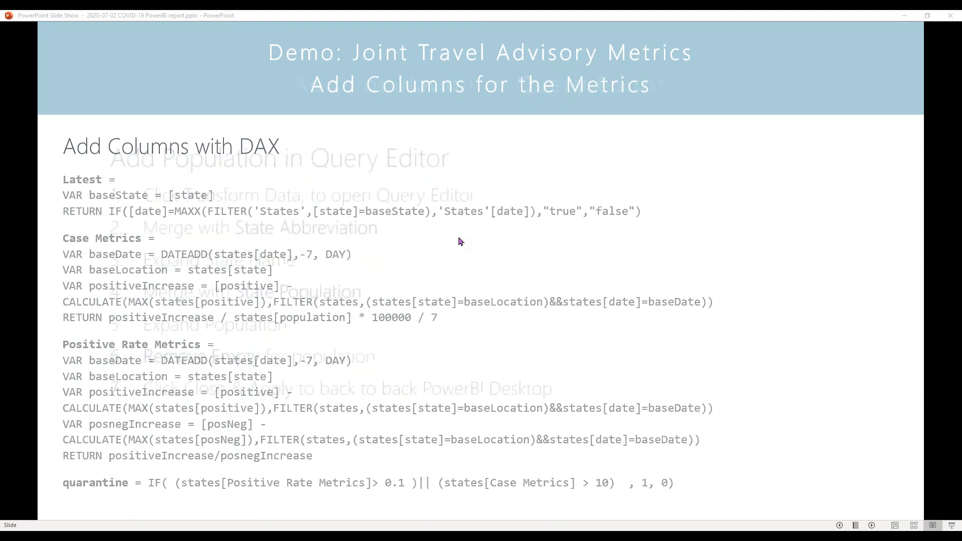
{"action": "key", "text": "Left"}
{"action": "key", "text": "Left"}
{"action": "key", "text": "Right"}
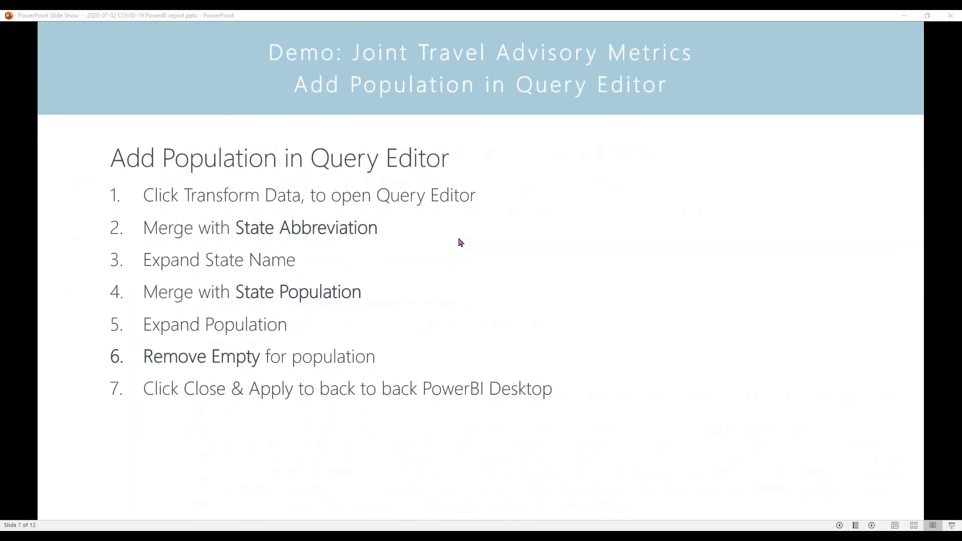
{"action": "key", "text": "Right"}
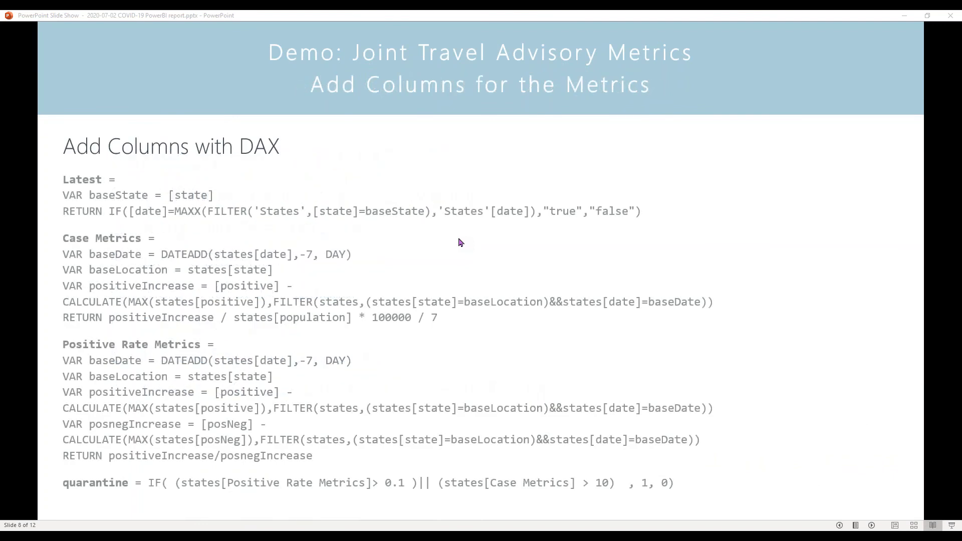
{"action": "key", "text": "Right"}
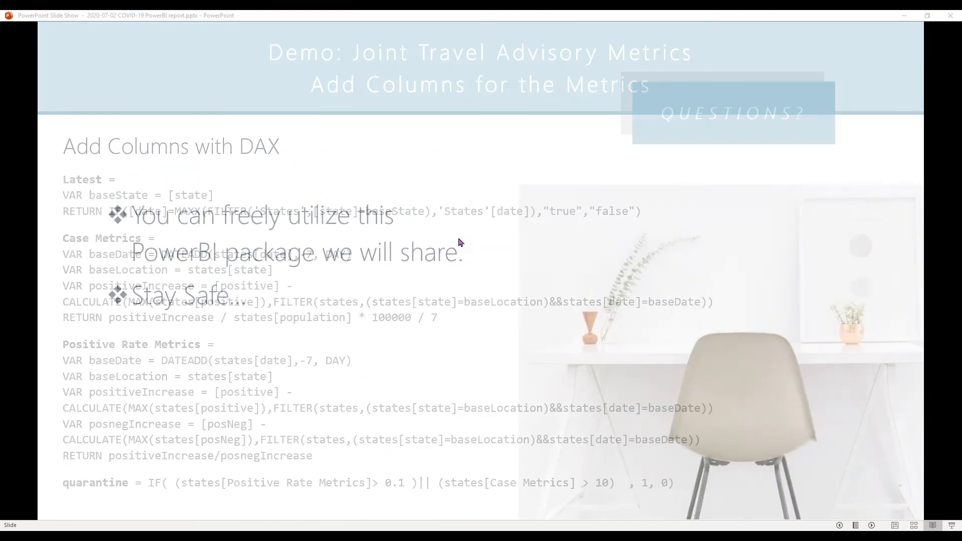